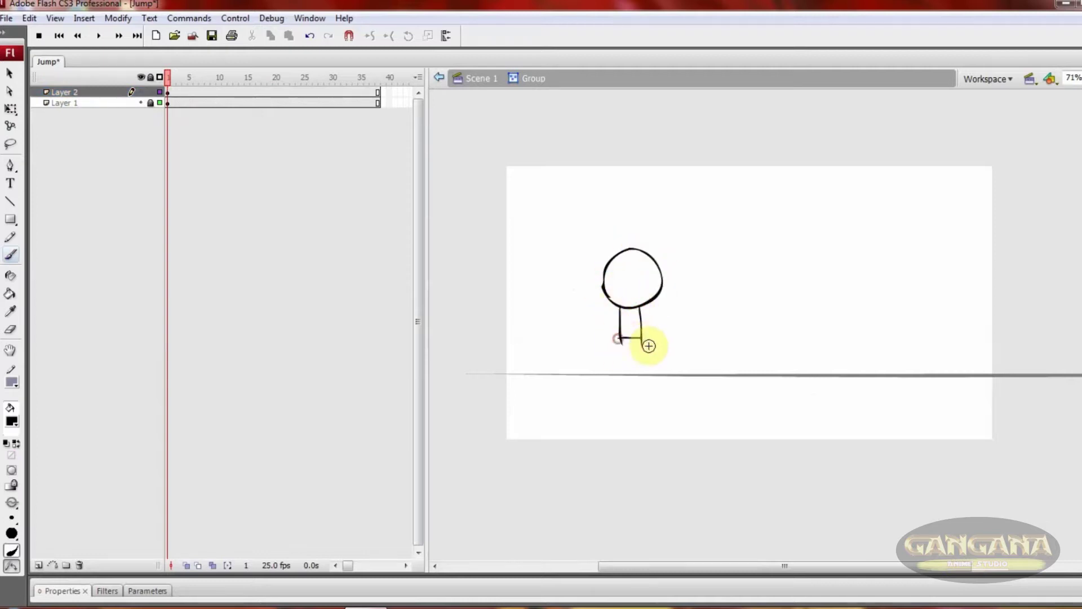
- Undo the last two strokes and draw the figure's legs from the torso down to the ground line
{"action": "key", "text": "ctrl+z"}
{"action": "key", "text": "ctrl+z"}
{"action": "left_click_drag", "start_coordinate": [641, 310], "coordinate": [644, 373]}
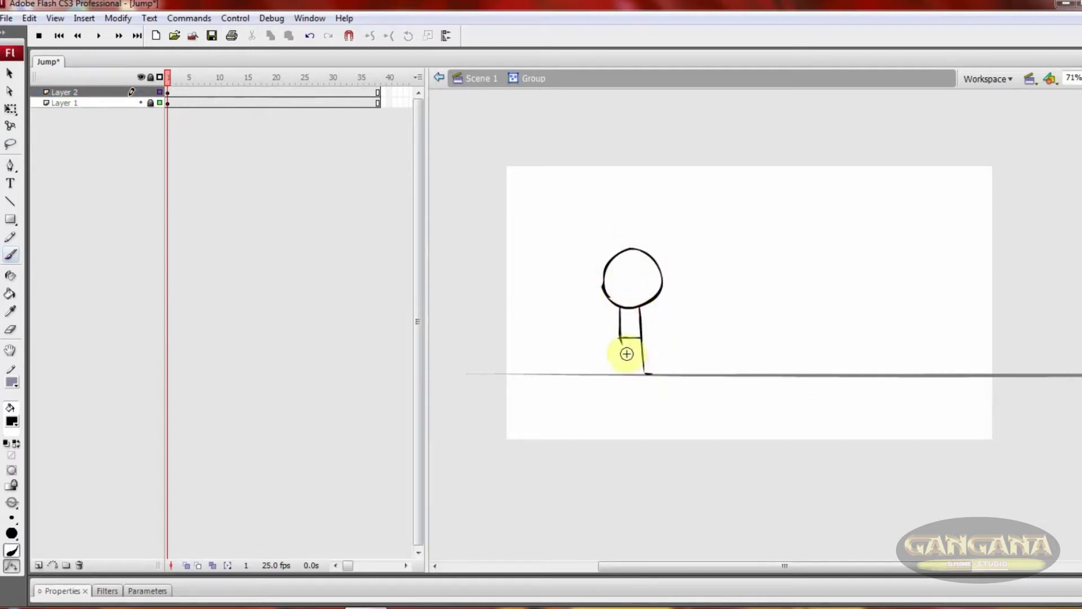
- Draw two curved arms hanging from the shoulders on both sides of the figure's torso
{"action": "key", "text": "z"}
{"action": "left_click", "coordinate": [686, 367]}
{"action": "left_click", "coordinate": [695, 368], "text": "alt"}
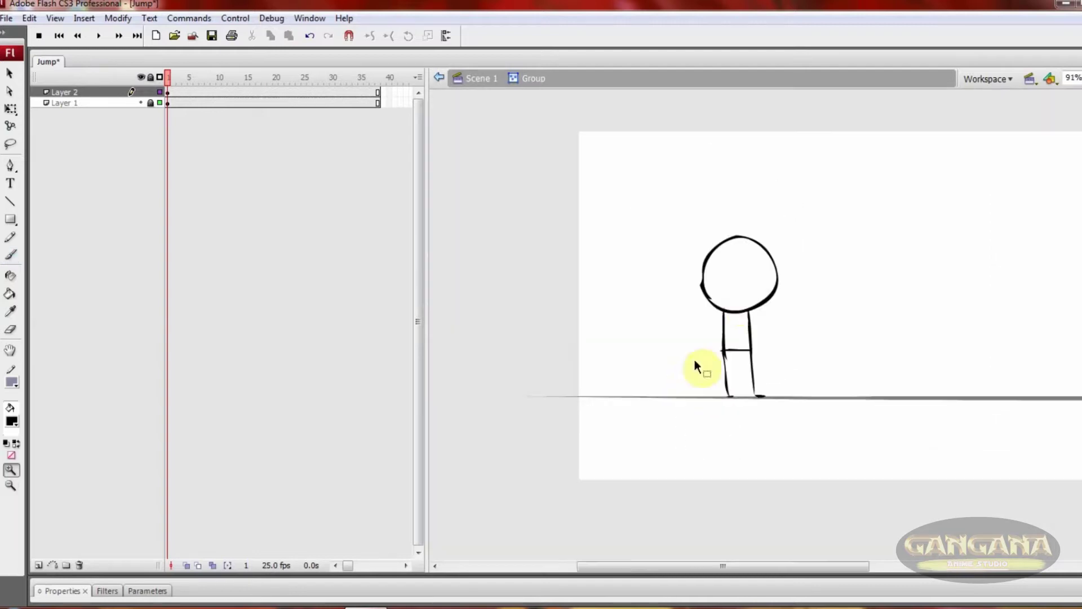
{"action": "left_click", "coordinate": [699, 345]}
{"action": "key", "text": "b"}
{"action": "left_click_drag", "start_coordinate": [677, 337], "coordinate": [660, 368]}
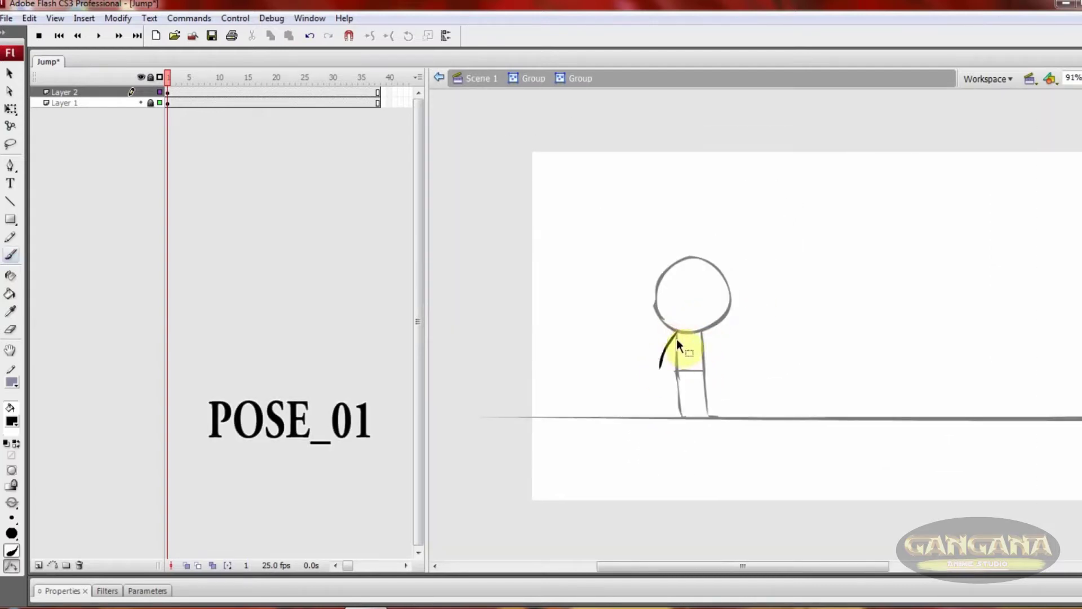
{"action": "double_click", "coordinate": [741, 370]}
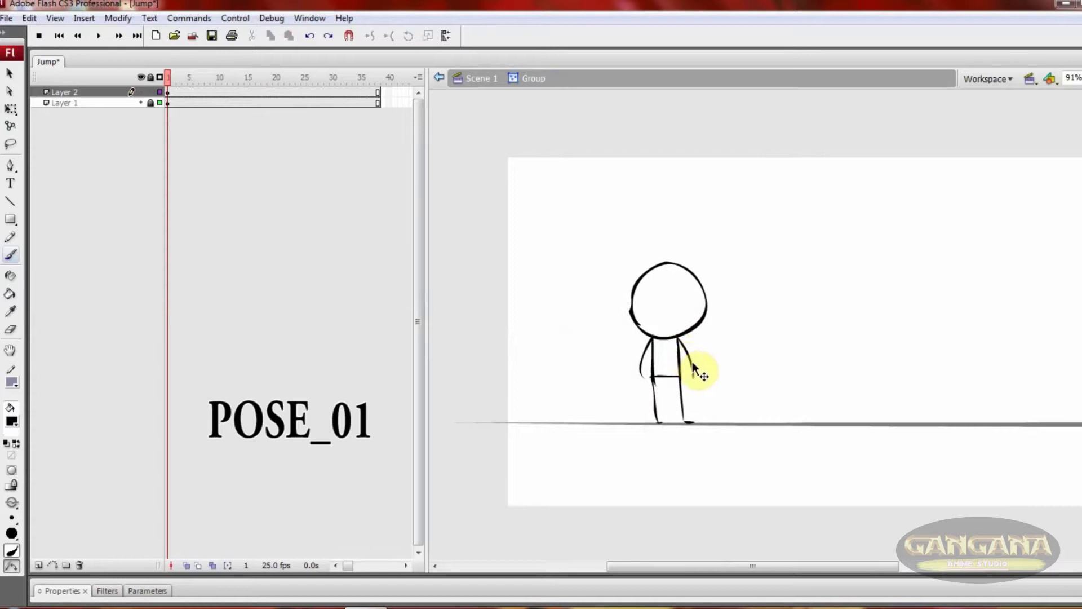
- Insert keyframes on frames 5 and 8 of Layer 2
{"action": "left_click", "coordinate": [191, 92]}
{"action": "key", "text": "F6"}
{"action": "left_click", "coordinate": [207, 92]}
{"action": "key", "text": "F6"}
- Squash the figure vertically towards the ground on frame 5 with onion skinning turned on
{"action": "left_click", "coordinate": [190, 92]}
{"action": "key", "text": "q"}
{"action": "left_click_drag", "start_coordinate": [667, 259], "coordinate": [706, 316]}
{"action": "left_click", "coordinate": [186, 565]}
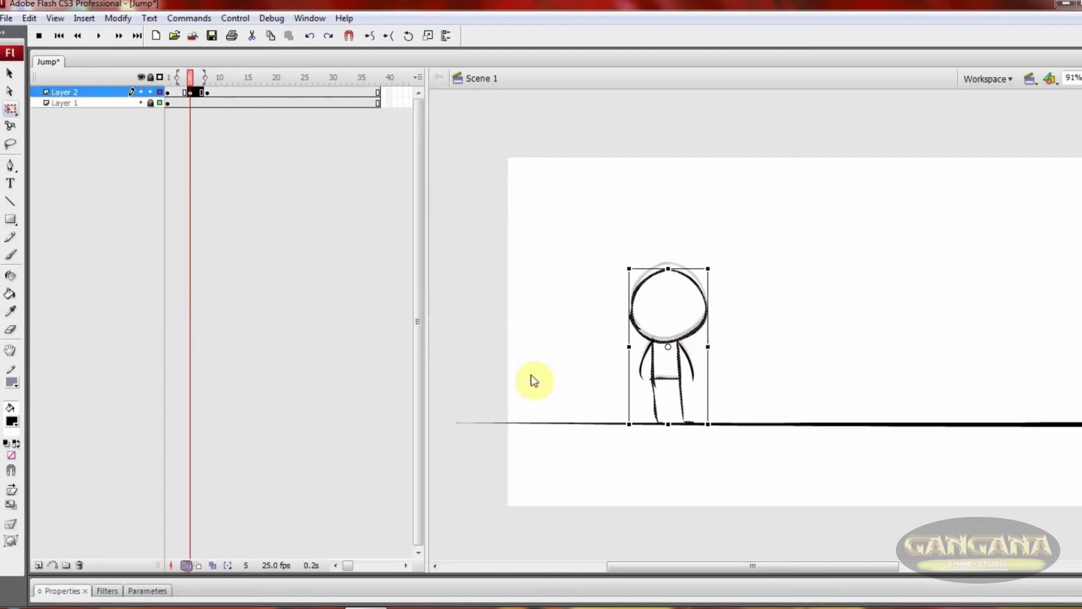
{"action": "left_click_drag", "start_coordinate": [668, 269], "coordinate": [668, 281]}
- Erase the torso, arms and legs of the frame 5 figure, keeping only the squashed head
{"action": "left_click", "coordinate": [701, 369]}
{"action": "mouse_move", "coordinate": [687, 370]}
{"action": "left_mouse_down"}
{"action": "mouse_move", "coordinate": [641, 370]}
{"action": "mouse_move", "coordinate": [670, 384]}
{"action": "mouse_move", "coordinate": [666, 413]}
{"action": "mouse_move", "coordinate": [686, 363]}
{"action": "left_mouse_up"}
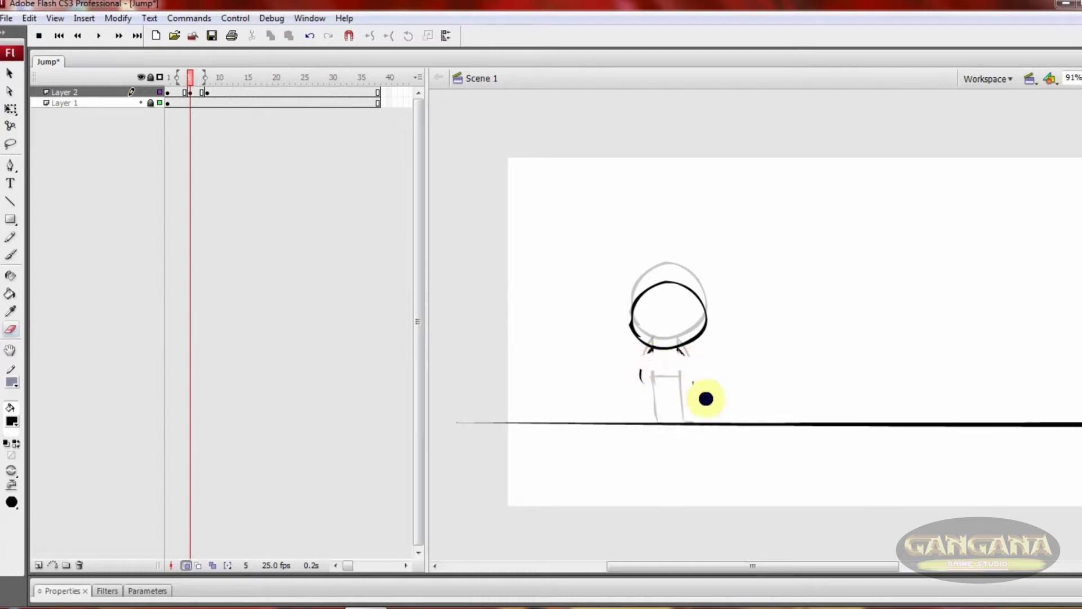
{"action": "key", "text": "Delete"}
- Brush in a shorter, bent torso under the squashed head on frame 5
{"action": "key", "text": "z"}
{"action": "left_click_drag", "start_coordinate": [581, 239], "coordinate": [742, 411]}
{"action": "key", "text": "b"}
{"action": "left_click_drag", "start_coordinate": [659, 310], "coordinate": [640, 359]}
{"action": "key", "text": "ctrl+minus"}
{"action": "key", "text": "ctrl+z"}
{"action": "left_click", "coordinate": [702, 322]}
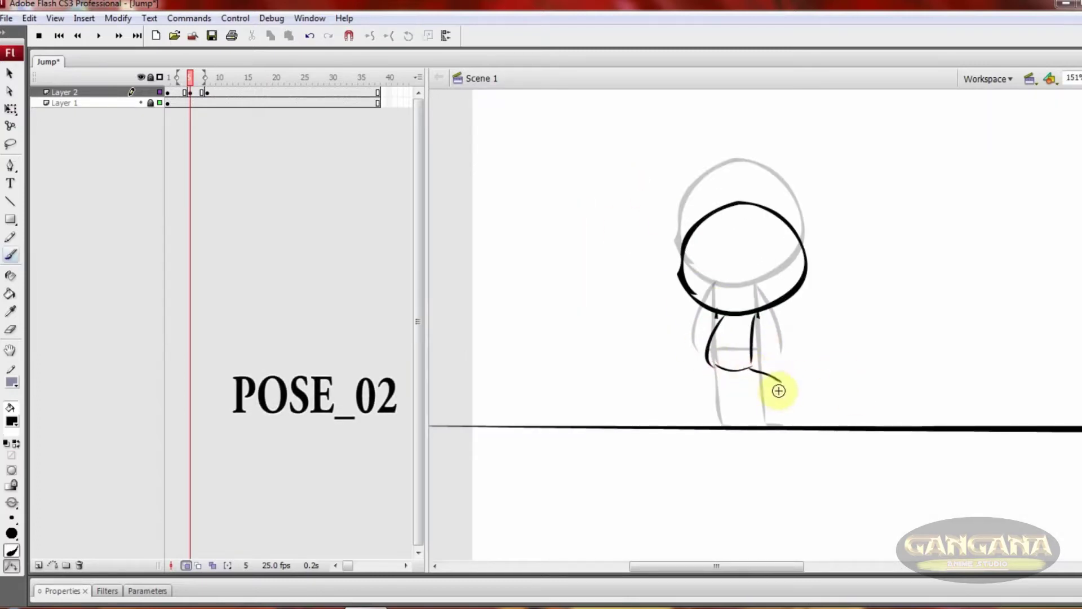
- Draw the bent legs and curved arms of the crouching pose on frame 5, and squash the whole pose slightly
{"action": "mouse_move", "coordinate": [750, 369]}
{"action": "left_mouse_down"}
{"action": "mouse_move", "coordinate": [776, 394]}
{"action": "mouse_move", "coordinate": [764, 424]}
{"action": "left_mouse_up"}
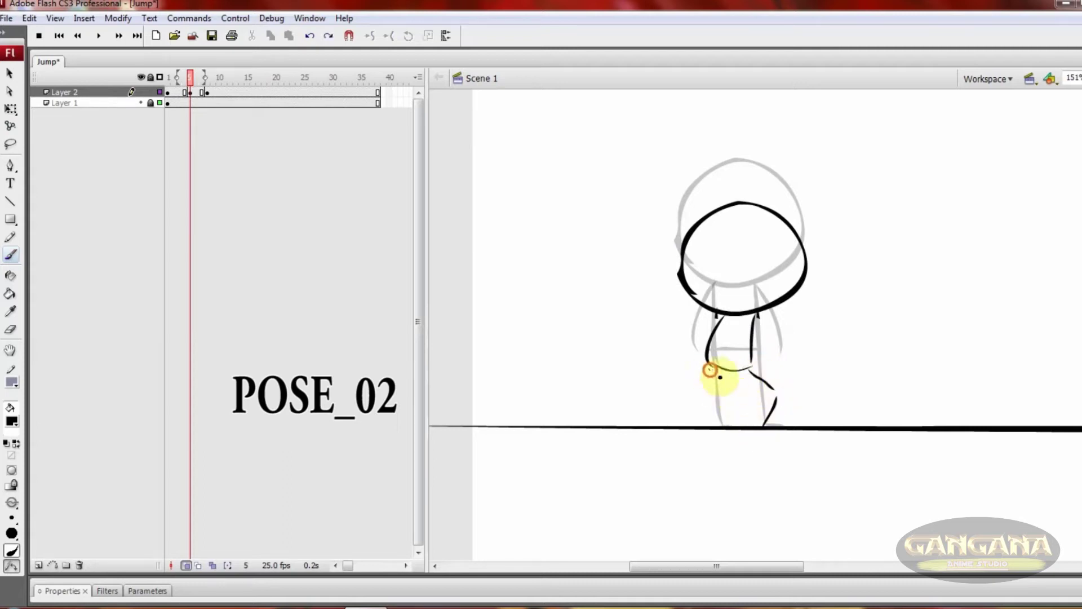
{"action": "left_click_drag", "start_coordinate": [683, 306], "coordinate": [667, 329]}
{"action": "left_click_drag", "start_coordinate": [784, 309], "coordinate": [804, 341]}
{"action": "key", "text": "q"}
{"action": "key", "text": "ctrl+a"}
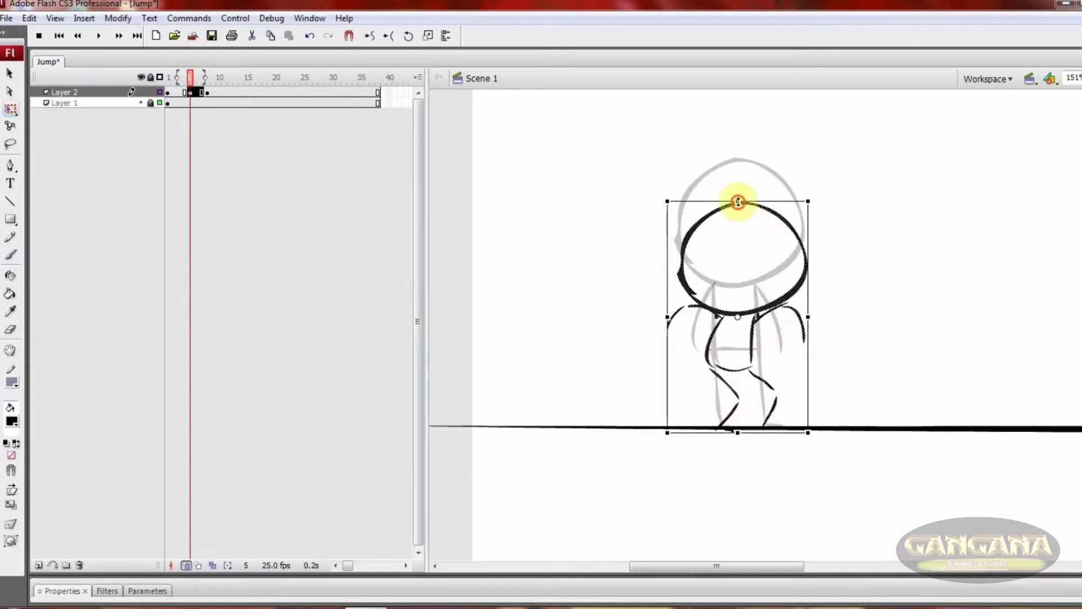
- Lift the figure off the ground in the keyframe starting at frame 8, lean it forward, and open its group
{"action": "left_click", "coordinate": [212, 93]}
{"action": "left_click_drag", "start_coordinate": [758, 164], "coordinate": [784, 154]}
{"action": "key", "text": "ctrl+z"}
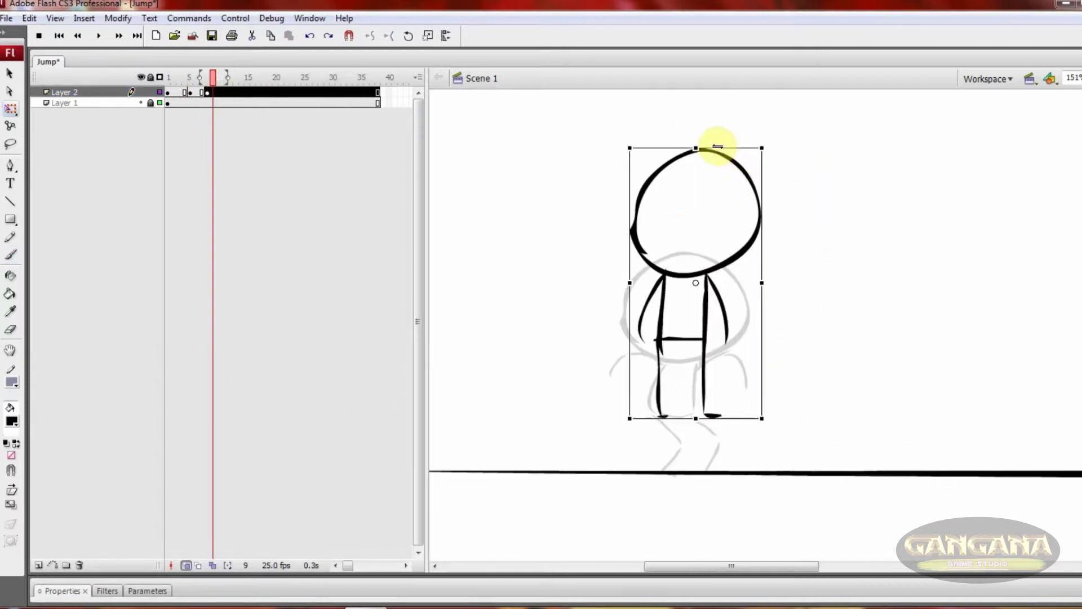
{"action": "double_click", "coordinate": [719, 287]}
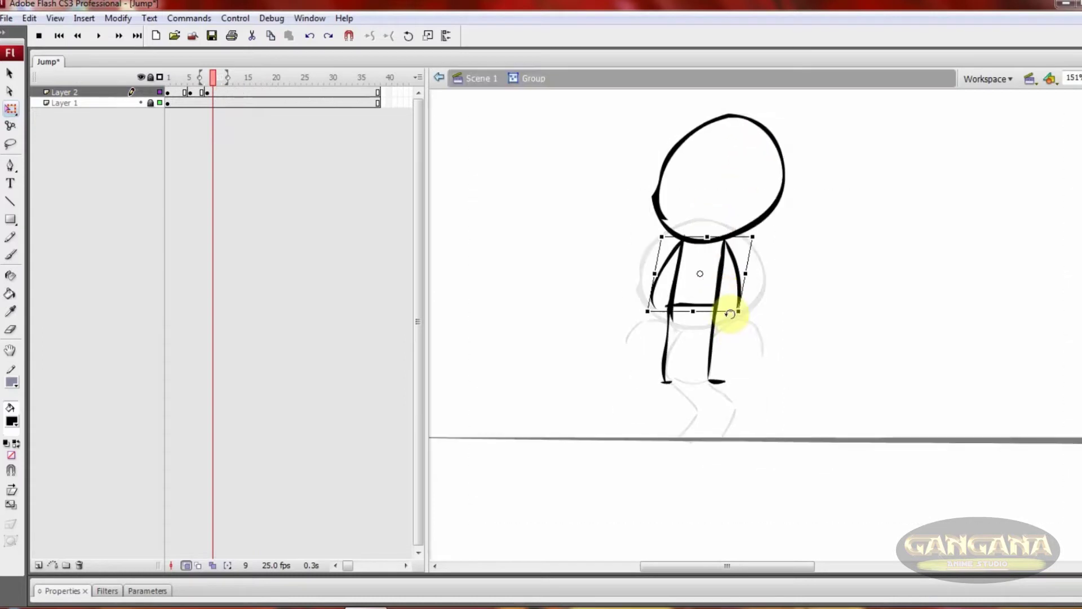
- Erase the leaning figure's torso, arms and legs, and shift its head slightly forward
{"action": "key", "text": "e"}
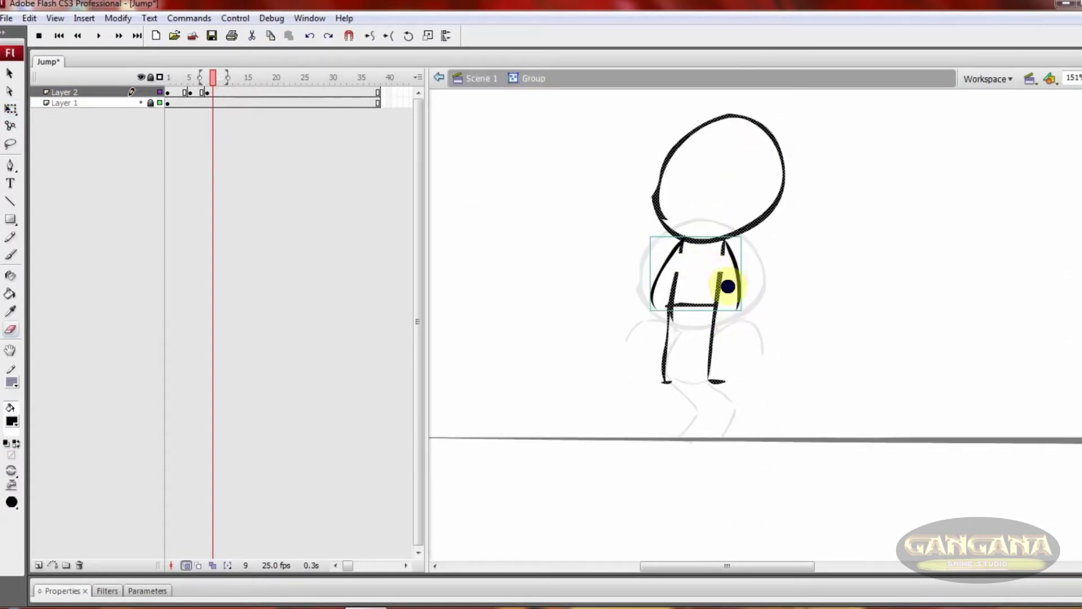
{"action": "mouse_move", "coordinate": [720, 379]}
{"action": "left_mouse_down"}
{"action": "mouse_move", "coordinate": [699, 282]}
{"action": "mouse_move", "coordinate": [672, 270]}
{"action": "left_mouse_up"}
{"action": "mouse_move", "coordinate": [738, 279]}
{"action": "left_mouse_down"}
{"action": "mouse_move", "coordinate": [717, 304]}
{"action": "mouse_move", "coordinate": [686, 314]}
{"action": "left_mouse_up"}
{"action": "key", "text": "ctrl+a"}
{"action": "mouse_move", "coordinate": [748, 233]}
{"action": "left_mouse_down"}
{"action": "mouse_move", "coordinate": [761, 230]}
{"action": "mouse_move", "coordinate": [675, 299]}
{"action": "left_mouse_up"}
{"action": "left_click", "coordinate": [762, 250], "text": "ctrl"}
- Brush in a forward-leaning torso beneath the tilted head of the take-off pose
{"action": "key", "text": "b"}
{"action": "key", "text": "ctrl+z"}
{"action": "left_click_drag", "start_coordinate": [695, 240], "coordinate": [679, 317]}
{"action": "left_click_drag", "start_coordinate": [735, 240], "coordinate": [719, 315]}
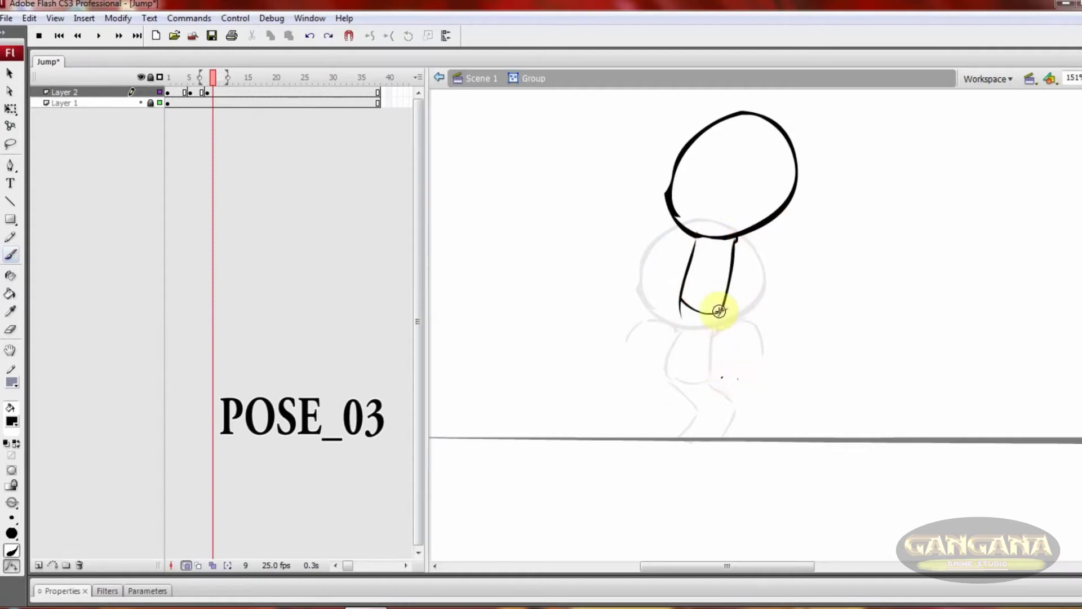
- Draw one straight leg, one bent leg and two trailing arms on the take-off pose
{"action": "left_click_drag", "start_coordinate": [684, 302], "coordinate": [672, 422]}
{"action": "left_click_drag", "start_coordinate": [705, 384], "coordinate": [707, 400]}
{"action": "left_click_drag", "start_coordinate": [696, 239], "coordinate": [656, 307]}
{"action": "left_click_drag", "start_coordinate": [738, 242], "coordinate": [740, 320]}
{"action": "key", "text": "ctrl+minus"}
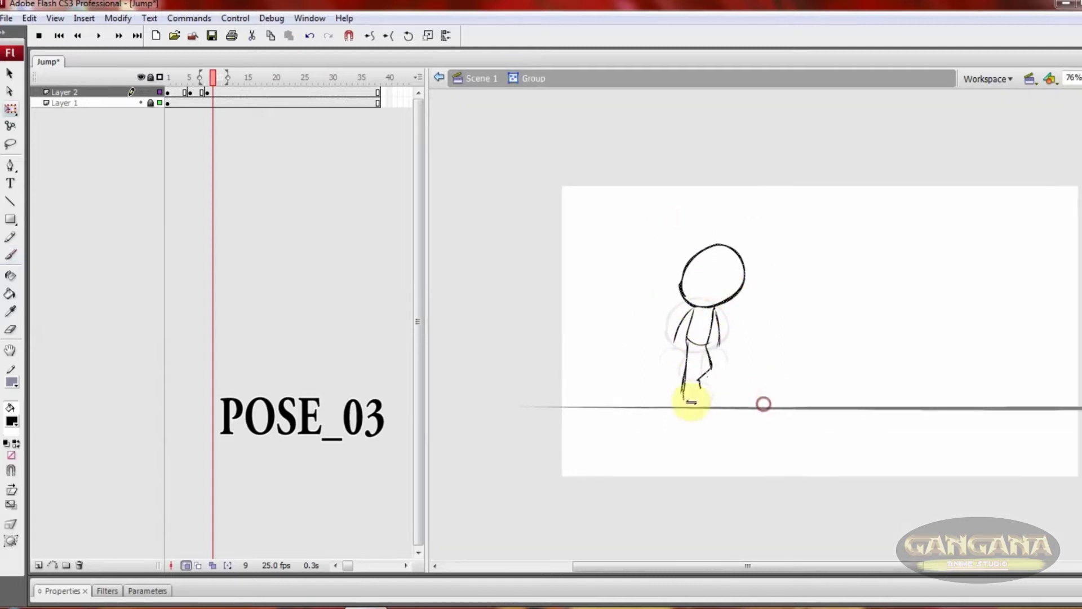
- Insert a keyframe on frame 11 of Layer 2 and turn on onion skinning
{"action": "key", "text": "q"}
{"action": "left_click", "coordinate": [172, 102]}
{"action": "left_click", "coordinate": [222, 93]}
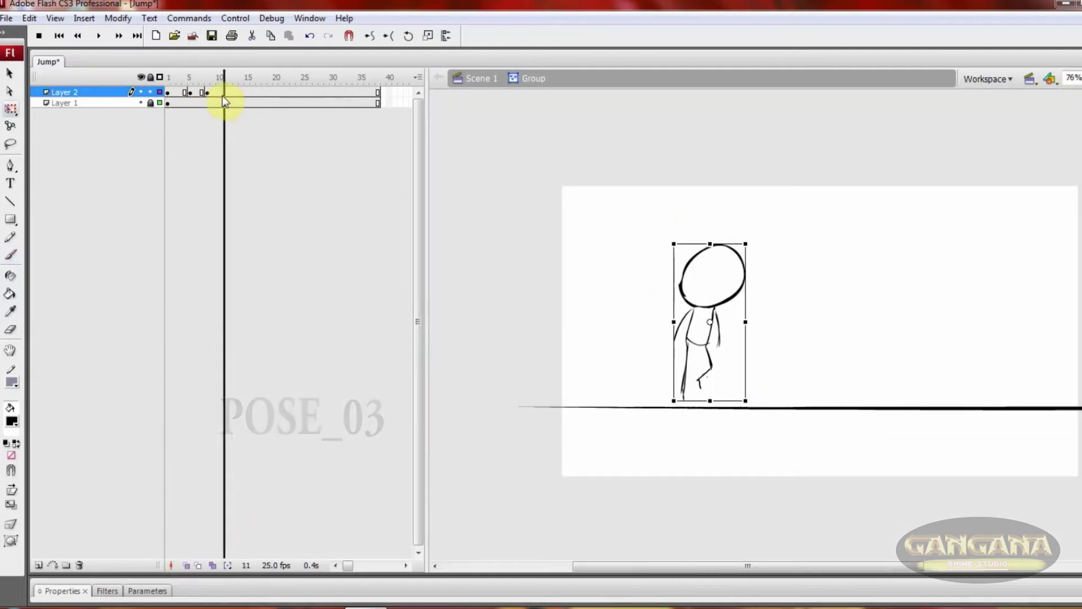
{"action": "key", "text": "F6"}
{"action": "left_click", "coordinate": [186, 565]}
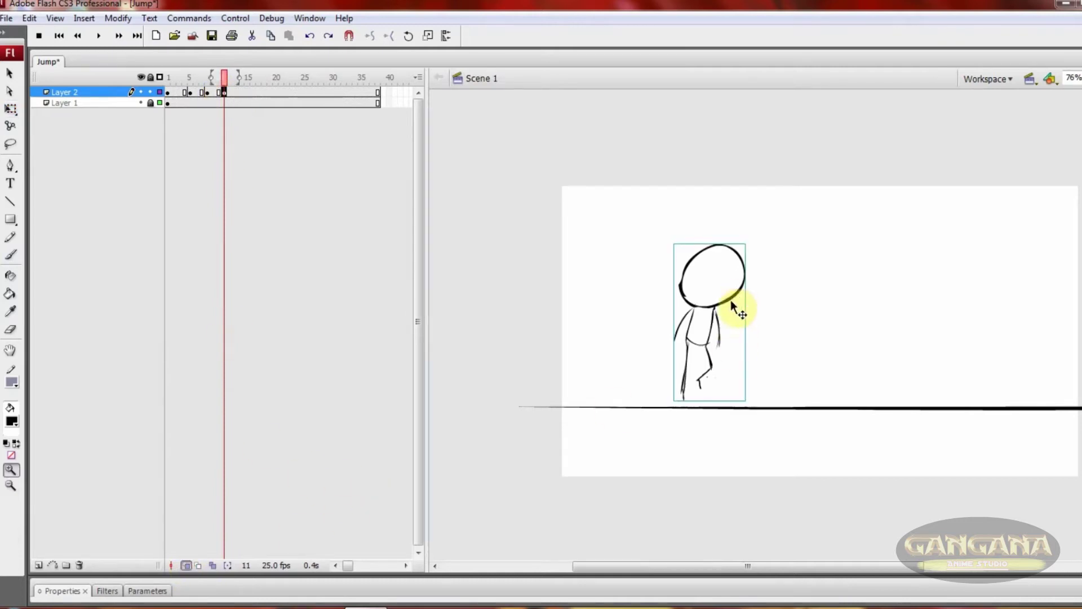
- Move the figure on frame 11 up and forward, tilt it further forward, and open its group
{"action": "left_click_drag", "start_coordinate": [731, 300], "coordinate": [745, 274]}
{"action": "left_click_drag", "start_coordinate": [776, 198], "coordinate": [765, 261]}
{"action": "double_click", "coordinate": [764, 260]}
- Erase the body and limbs of the frame 11 figure, leaving the head
{"action": "key", "text": "ctrl+="}
{"action": "key", "text": "e"}
{"action": "mouse_move", "coordinate": [686, 246]}
{"action": "left_mouse_down"}
{"action": "mouse_move", "coordinate": [683, 278]}
{"action": "mouse_move", "coordinate": [668, 266]}
{"action": "mouse_move", "coordinate": [670, 234]}
{"action": "mouse_move", "coordinate": [742, 264]}
{"action": "mouse_move", "coordinate": [625, 344]}
{"action": "left_mouse_up"}
{"action": "mouse_move", "coordinate": [628, 239]}
{"action": "left_mouse_down"}
{"action": "mouse_move", "coordinate": [666, 326]}
{"action": "mouse_move", "coordinate": [730, 217]}
{"action": "left_mouse_up"}
- Shift the head on frame 11 further forward, away from the previous pose
{"action": "key", "text": "b"}
{"action": "scroll", "coordinate": [698, 229], "scroll_direction": "up", "scroll_amount": 2}
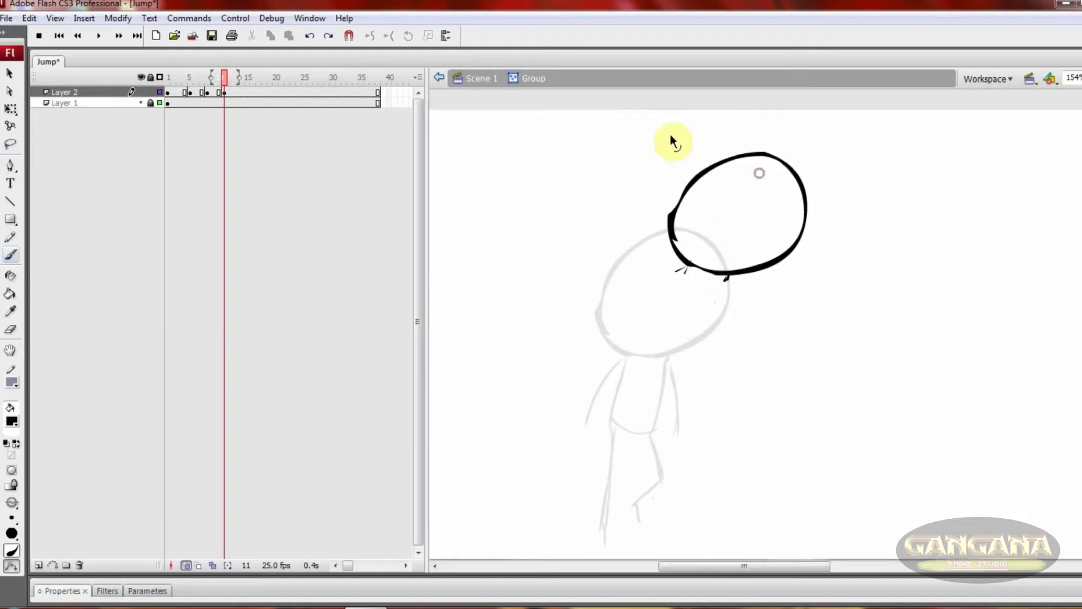
{"action": "key", "text": "q"}
{"action": "left_click_drag", "start_coordinate": [790, 261], "coordinate": [823, 257]}
{"action": "key", "text": "b"}
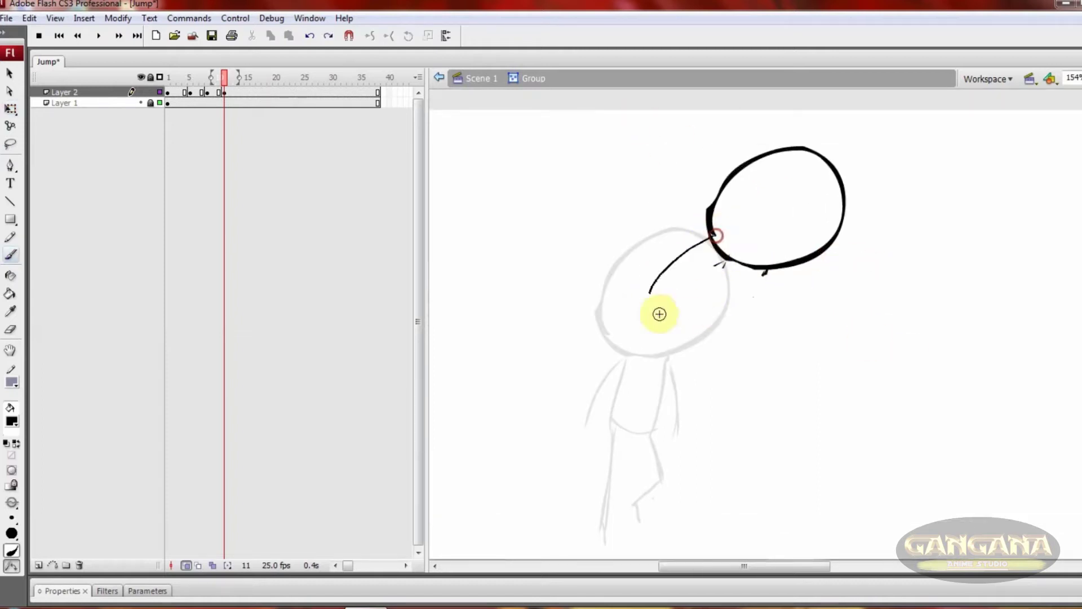
- Draw a curled torso with tucked legs and arms behind the head on frame 11
{"action": "mouse_move", "coordinate": [650, 292]}
{"action": "left_mouse_down"}
{"action": "mouse_move", "coordinate": [648, 302]}
{"action": "mouse_move", "coordinate": [711, 304]}
{"action": "left_mouse_up"}
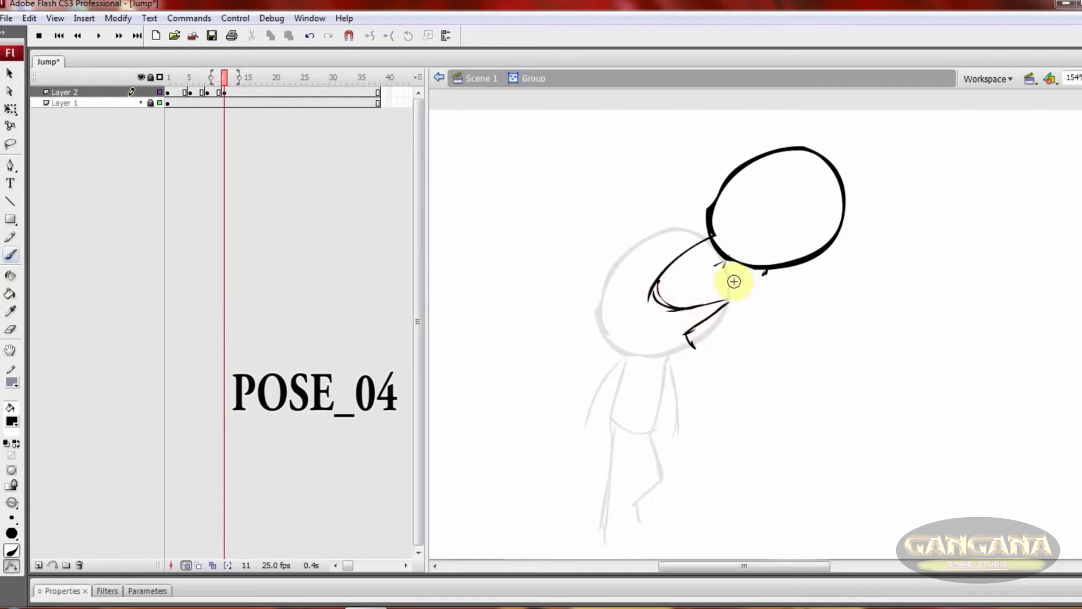
{"action": "left_click_drag", "start_coordinate": [655, 306], "coordinate": [713, 289]}
{"action": "left_click_drag", "start_coordinate": [707, 252], "coordinate": [710, 306]}
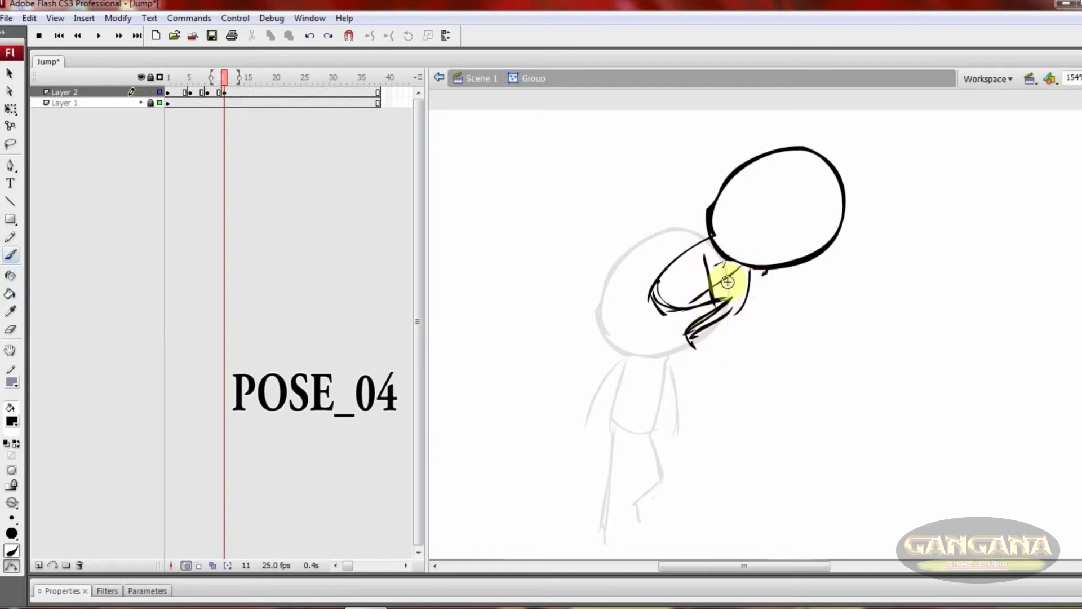
{"action": "key", "text": "ctrl+z"}
{"action": "mouse_move", "coordinate": [699, 241]}
{"action": "left_mouse_down"}
{"action": "mouse_move", "coordinate": [727, 290]}
{"action": "mouse_move", "coordinate": [751, 263]}
{"action": "mouse_move", "coordinate": [759, 294]}
{"action": "mouse_move", "coordinate": [695, 310]}
{"action": "mouse_move", "coordinate": [733, 302]}
{"action": "left_mouse_up"}
- Insert a keyframe on frame 13 and rotate the tucked figure so its head points downward
{"action": "key", "text": "ctrl+minus"}
{"action": "key", "text": "ctrl+a"}
{"action": "key", "text": "q"}
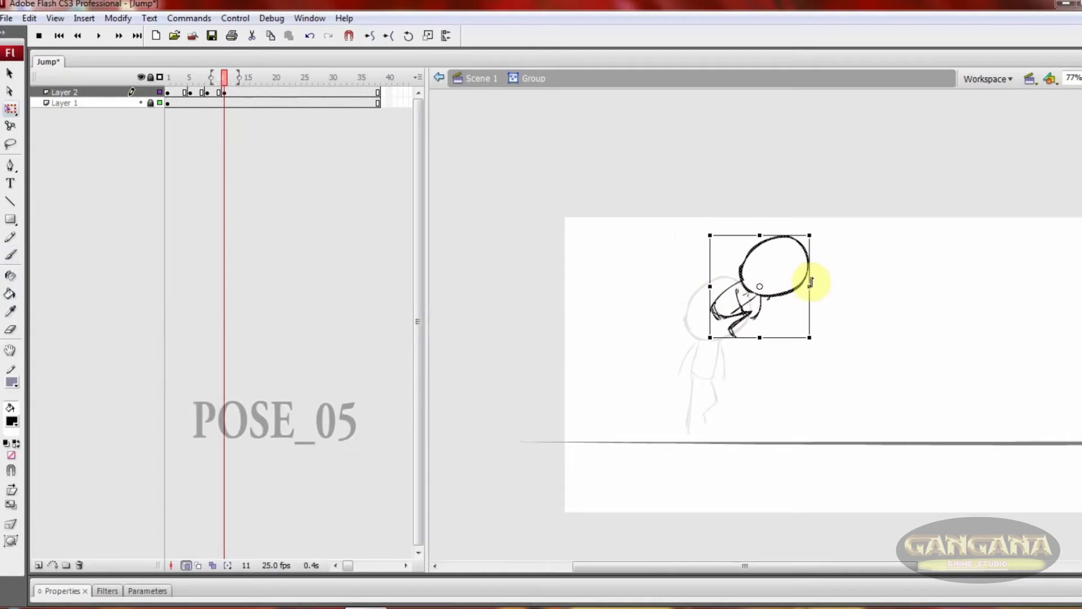
{"action": "left_click", "coordinate": [235, 92]}
{"action": "key", "text": "F6"}
{"action": "left_click_drag", "start_coordinate": [810, 237], "coordinate": [875, 271]}
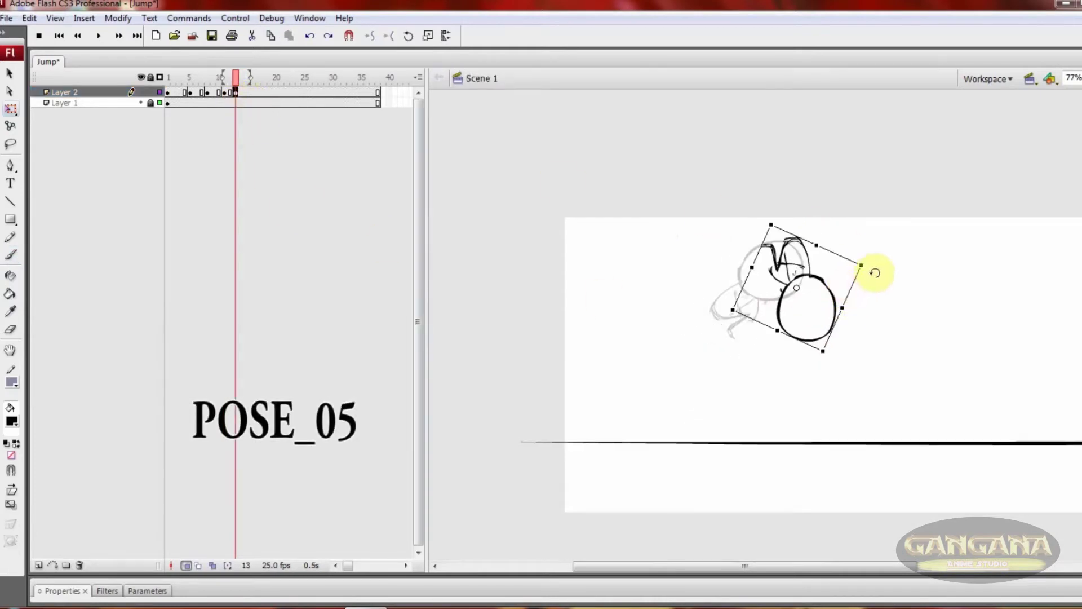
- Insert a blank keyframe on frame 15 of Layer 2
{"action": "left_click", "coordinate": [244, 94]}
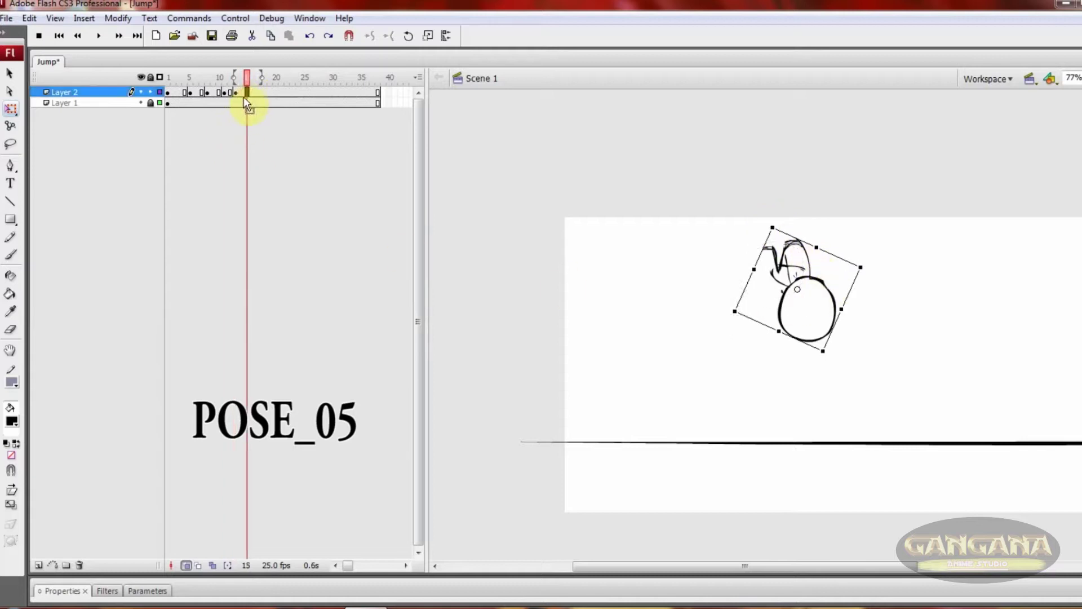
{"action": "key", "text": "F7"}
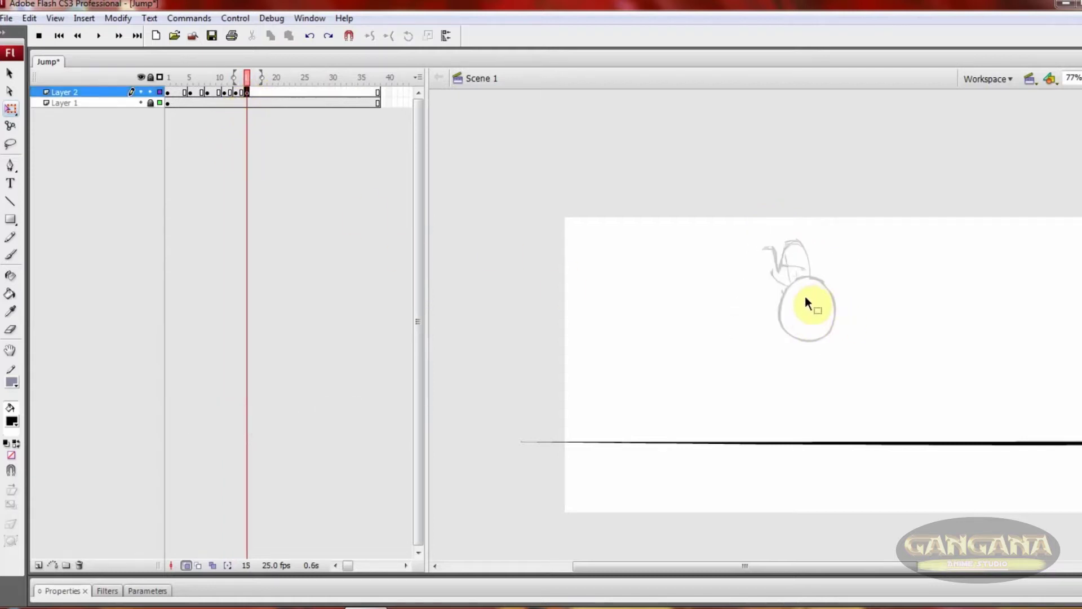
{"action": "double_click", "coordinate": [805, 296]}
{"action": "key", "text": "ctrl+equal"}
- Draw a round ball of curved speed lines over the previous pose's head on frame 15
{"action": "key", "text": "b"}
{"action": "mouse_move", "coordinate": [741, 260]}
{"action": "left_mouse_down"}
{"action": "mouse_move", "coordinate": [771, 276]}
{"action": "mouse_move", "coordinate": [785, 310]}
{"action": "mouse_move", "coordinate": [831, 244]}
{"action": "mouse_move", "coordinate": [823, 357]}
{"action": "left_mouse_up"}
{"action": "key", "text": "ctrl+z"}
{"action": "key", "text": "ctrl+z"}
{"action": "left_click_drag", "start_coordinate": [820, 266], "coordinate": [820, 341]}
{"action": "mouse_move", "coordinate": [753, 259]}
{"action": "left_mouse_down"}
{"action": "mouse_move", "coordinate": [770, 340]}
{"action": "mouse_move", "coordinate": [755, 353]}
{"action": "left_mouse_up"}
{"action": "left_click_drag", "start_coordinate": [811, 235], "coordinate": [807, 258]}
{"action": "left_click_drag", "start_coordinate": [856, 268], "coordinate": [843, 296]}
{"action": "mouse_move", "coordinate": [728, 316]}
{"action": "left_mouse_down"}
{"action": "mouse_move", "coordinate": [764, 285]}
{"action": "mouse_move", "coordinate": [808, 323]}
{"action": "left_mouse_up"}
{"action": "key", "text": "ctrl+e"}
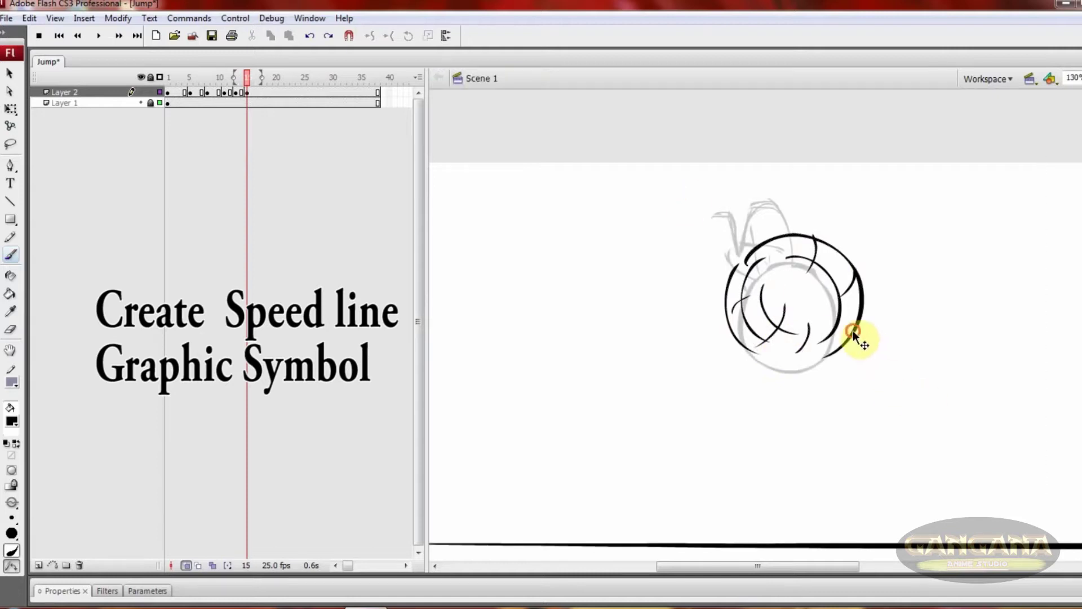
- Convert the speed-line drawing on frame 15 into a graphic symbol named "hk"
{"action": "key", "text": "ctrl+a"}
{"action": "key", "text": "F8"}
{"action": "type", "text": "hk"}
{"action": "key", "text": "Return"}
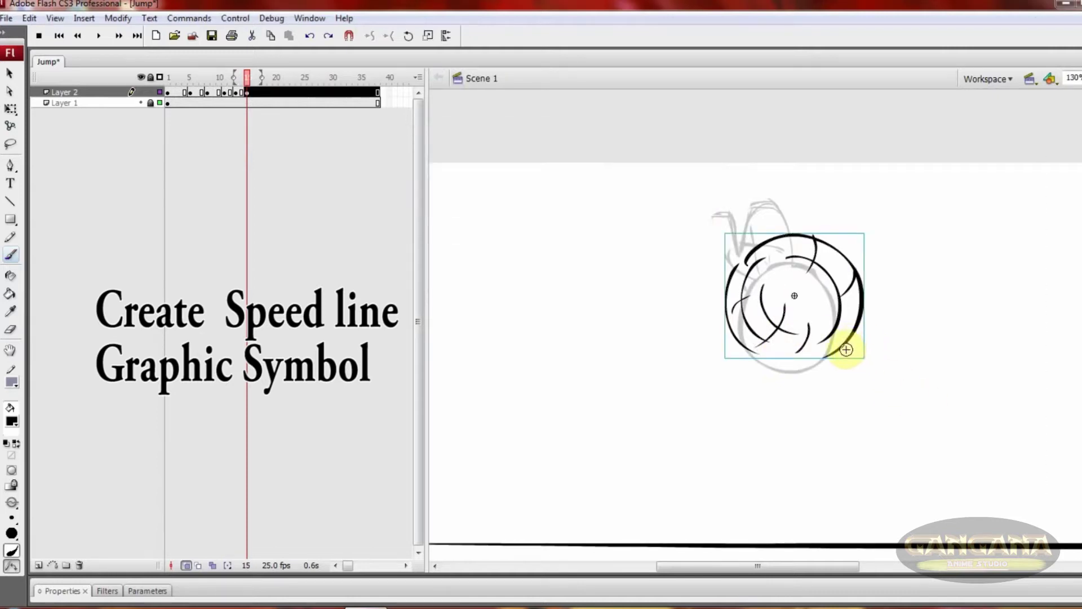
{"action": "double_click", "coordinate": [863, 289]}
{"action": "key", "text": "ctrl+e"}
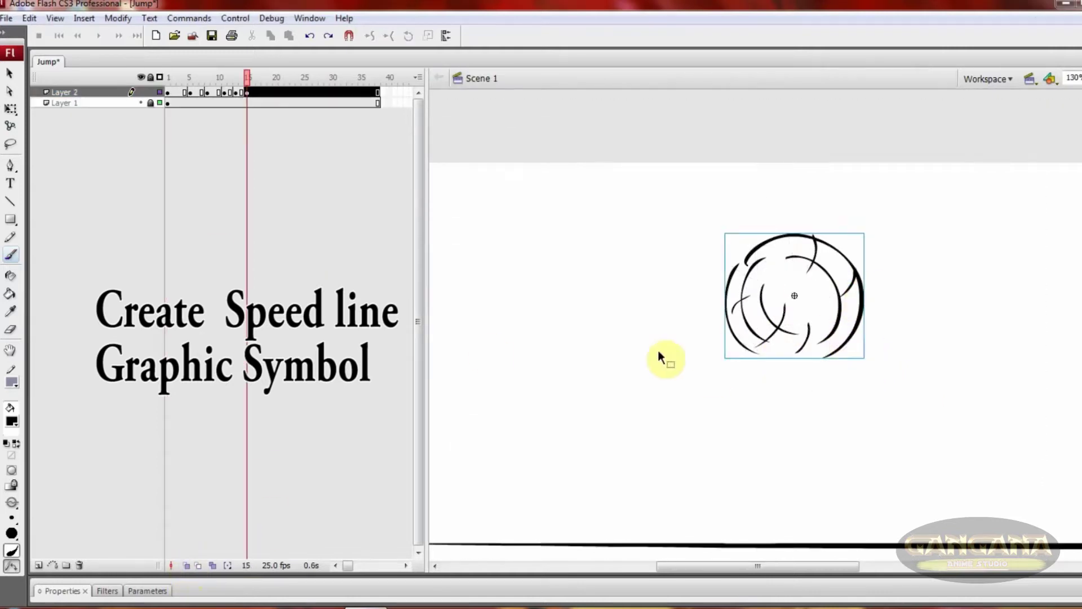
- Insert a keyframe on frame 28 of Layer 2 for the speed-line symbol
{"action": "key", "text": "ctrl+minus"}
{"action": "left_click", "coordinate": [256, 77]}
{"action": "left_click_drag", "start_coordinate": [290, 85], "coordinate": [321, 93]}
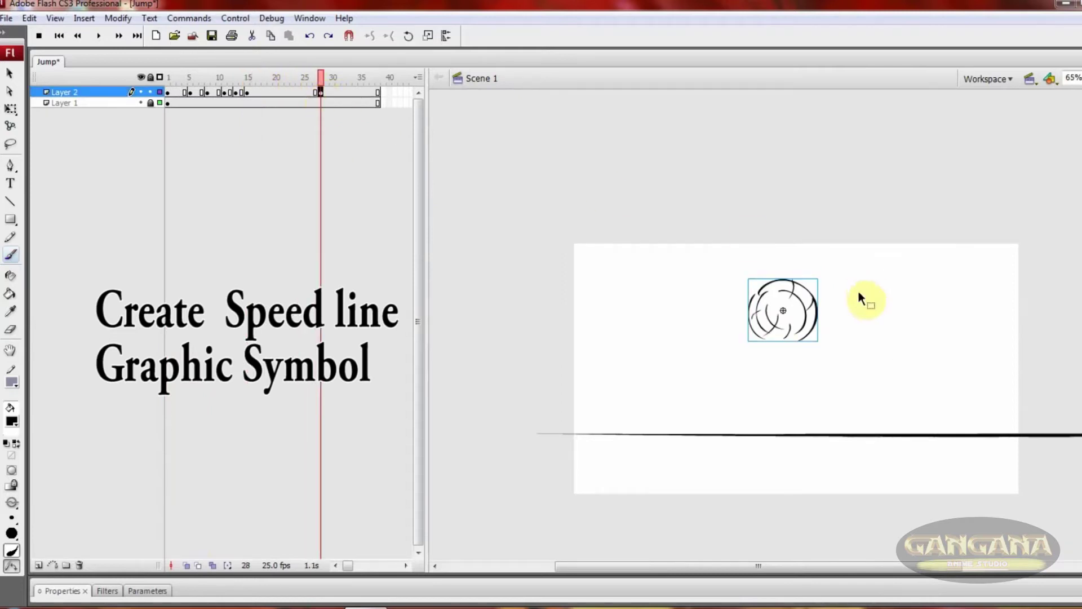
- Rotate the speed-line symbol on frame 28 and move it forward, using onion skinning as a temporary guide
{"action": "key", "text": "q"}
{"action": "left_click", "coordinate": [186, 565]}
{"action": "left_click_drag", "start_coordinate": [817, 338], "coordinate": [225, 374]}
{"action": "left_click", "coordinate": [186, 565]}
{"action": "key", "text": "Return"}
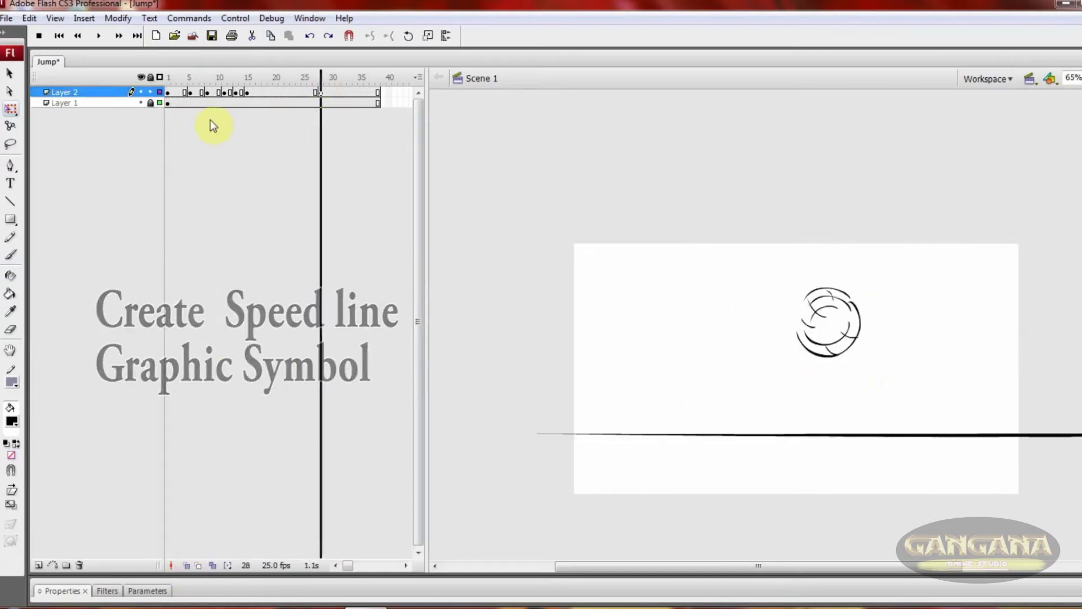
- Insert a keyframe on frame 30 and nudge the speed-line symbol slightly
{"action": "left_click", "coordinate": [333, 93]}
{"action": "key", "text": "F6"}
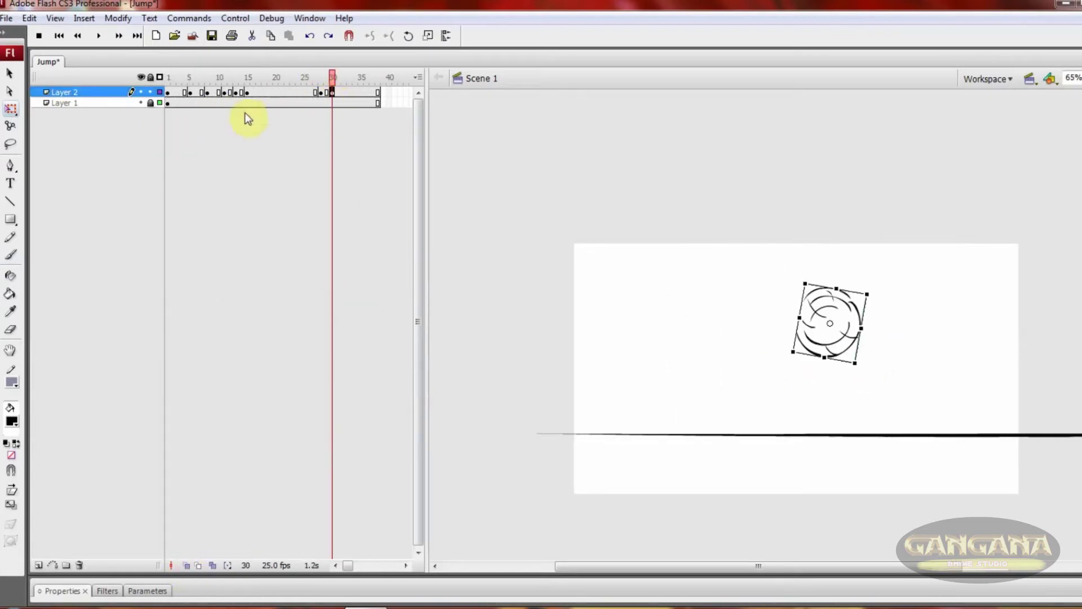
{"action": "left_click_drag", "start_coordinate": [815, 288], "coordinate": [818, 288]}
- Turn on onion skinning and nudge the speed-line symbol on frame 15 slightly forward
{"action": "left_click", "coordinate": [247, 93]}
{"action": "key", "text": "comma"}
{"action": "key", "text": "comma"}
{"action": "left_click", "coordinate": [246, 92]}
{"action": "left_click", "coordinate": [185, 565]}
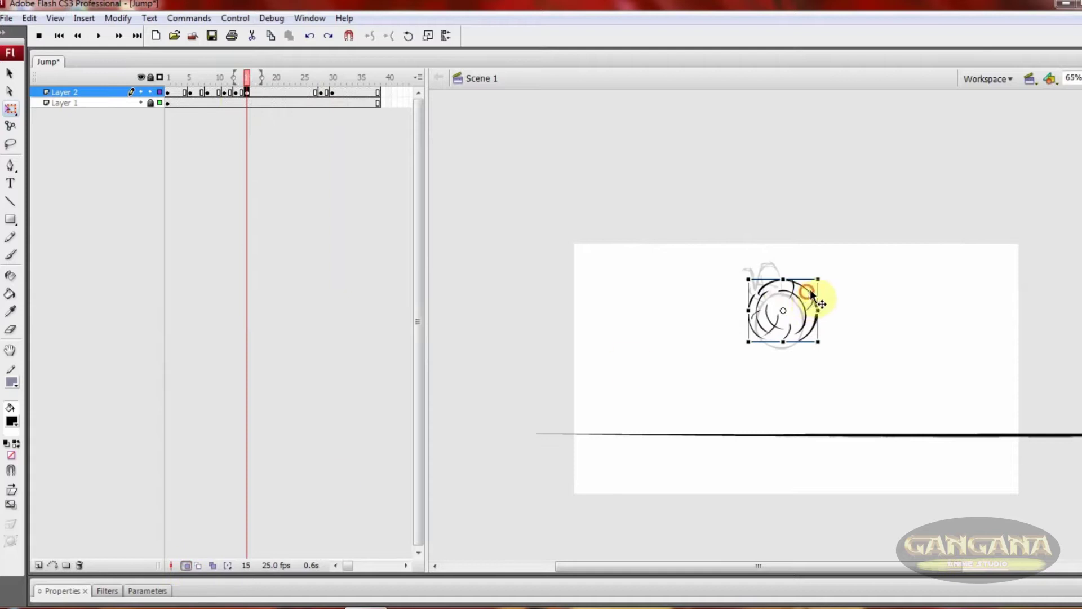
- Rotate the tucked figure on frame 13 so its head is down and its legs point up and forward
{"action": "left_click", "coordinate": [235, 93]}
{"action": "left_click_drag", "start_coordinate": [796, 362], "coordinate": [740, 357]}
{"action": "left_click", "coordinate": [781, 313]}
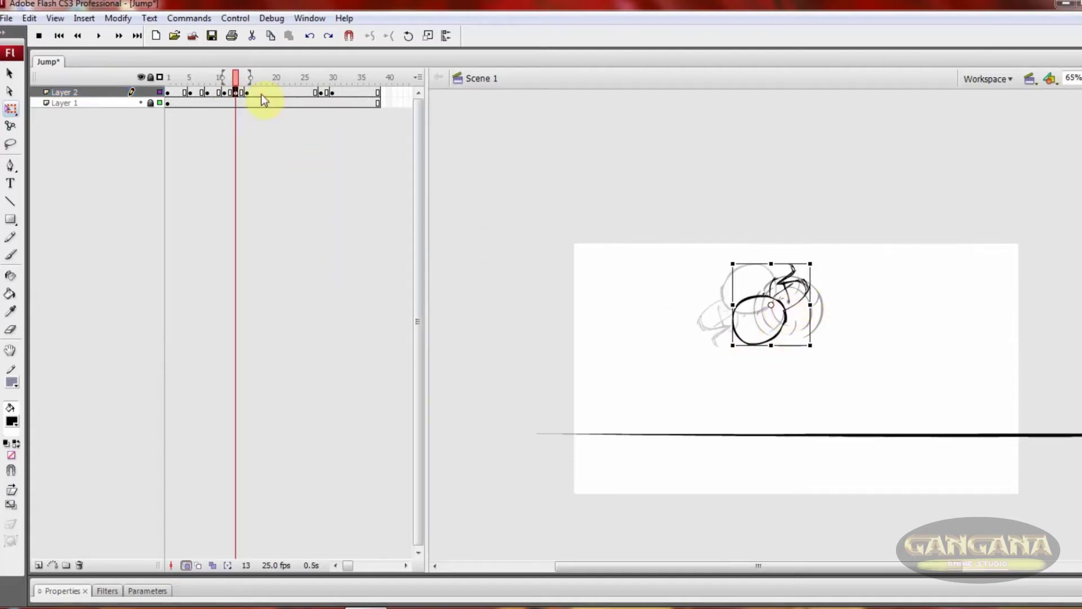
- Move the speed-line symbol on frame 28 up and forward, and clear the symbol from frame 30
{"action": "left_click", "coordinate": [247, 93]}
{"action": "left_click", "coordinate": [321, 92]}
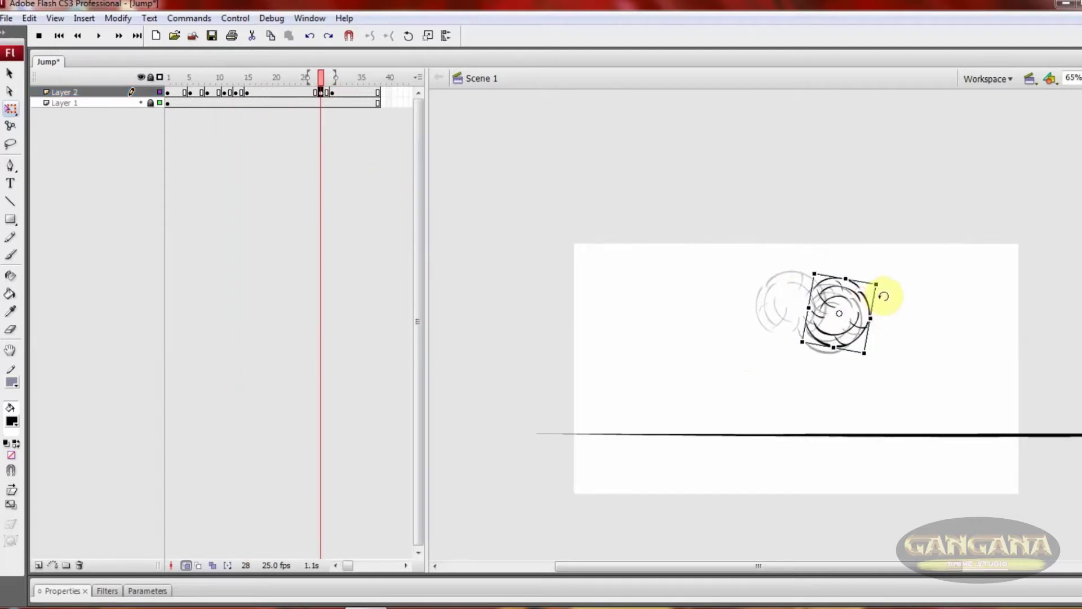
{"action": "left_click", "coordinate": [333, 94]}
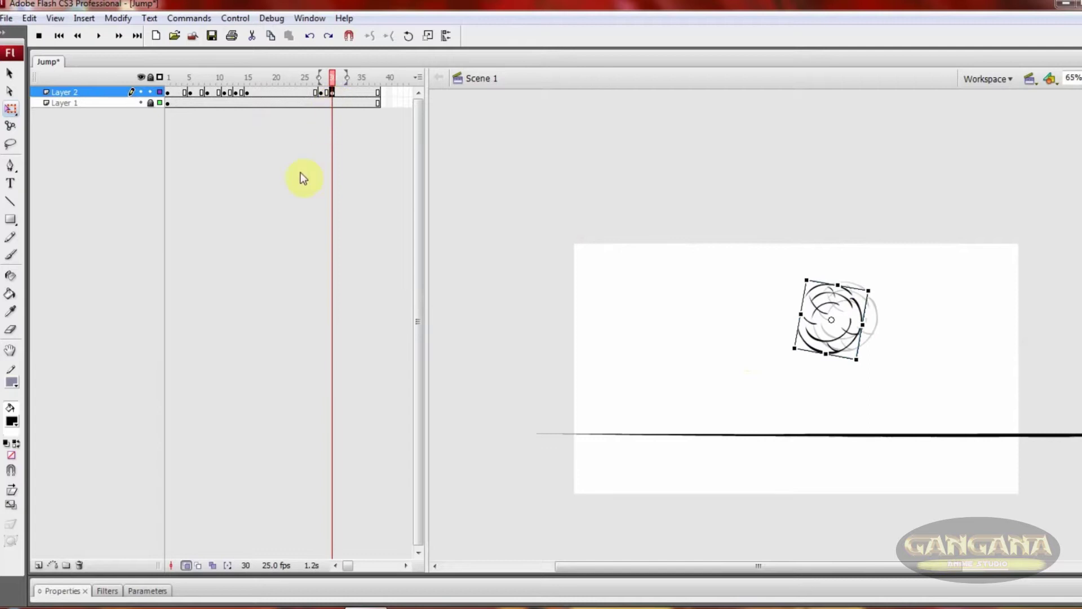
- Copy the standing figure from frame 1 to frame 30 and move it forward beside the speed-line ghost
{"action": "left_click", "coordinate": [188, 92]}
{"action": "left_click", "coordinate": [168, 92]}
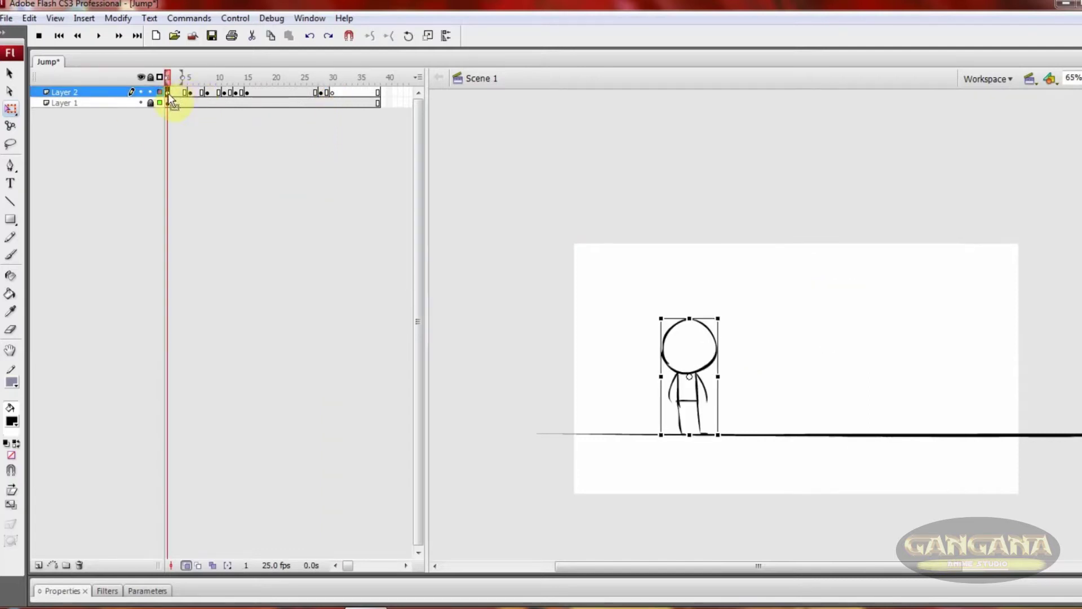
{"action": "left_click", "coordinate": [334, 92]}
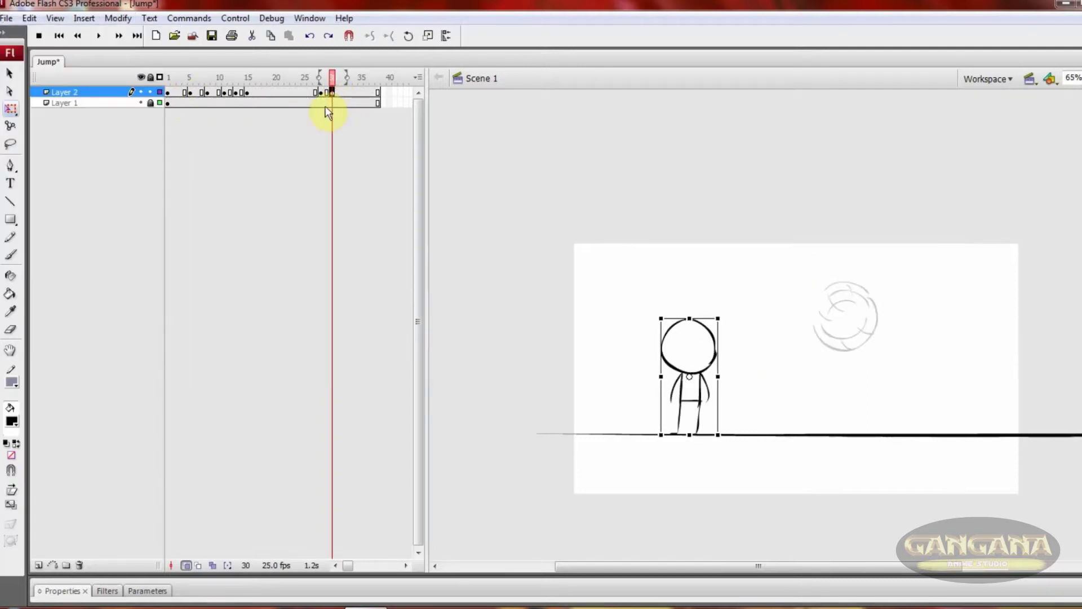
{"action": "left_click_drag", "start_coordinate": [702, 367], "coordinate": [889, 363]}
{"action": "left_click_drag", "start_coordinate": [913, 417], "coordinate": [890, 372]}
- Open the standing figure's group on frame 30 and erase its arms and legs
{"action": "double_click", "coordinate": [889, 367]}
{"action": "key", "text": "z"}
{"action": "left_click", "coordinate": [889, 367]}
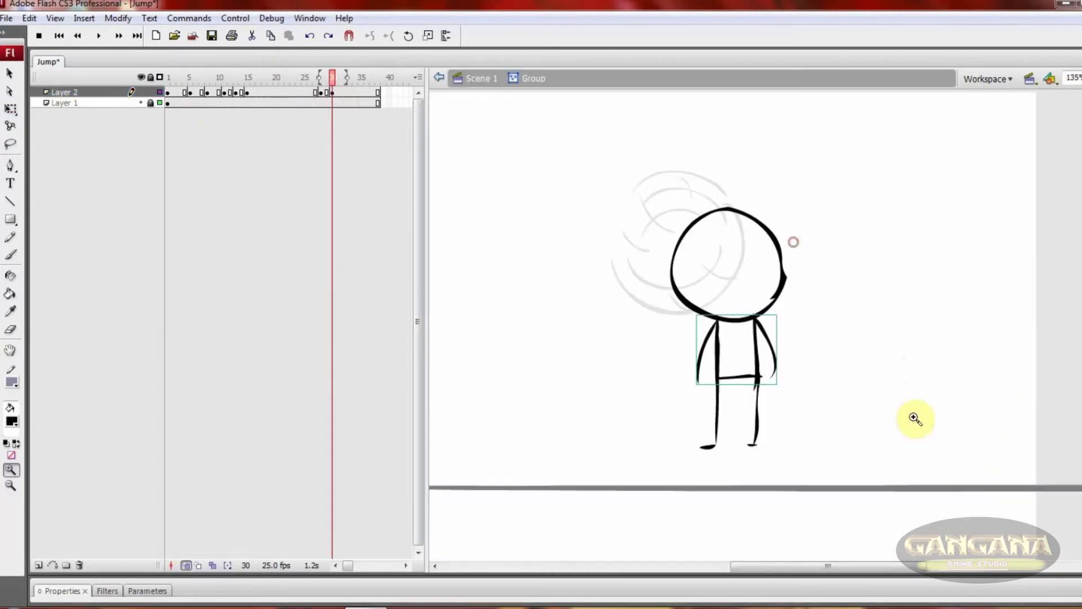
{"action": "double_click", "coordinate": [770, 345]}
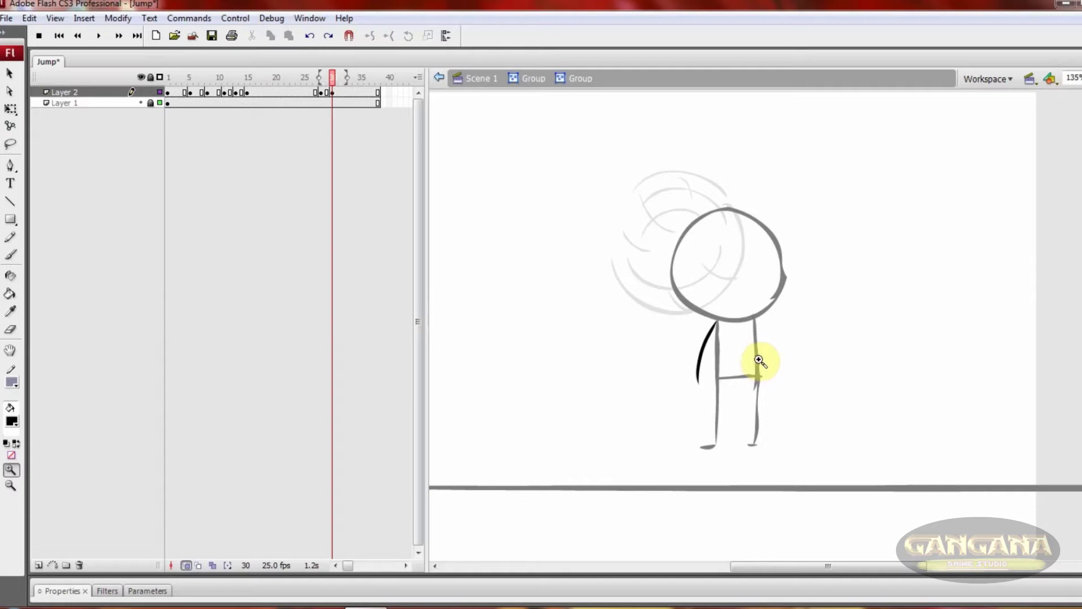
{"action": "key", "text": "e"}
{"action": "left_click_drag", "start_coordinate": [713, 329], "coordinate": [719, 338]}
{"action": "double_click", "coordinate": [759, 364]}
{"action": "mouse_move", "coordinate": [733, 388]}
{"action": "left_mouse_down"}
{"action": "mouse_move", "coordinate": [701, 423]}
{"action": "mouse_move", "coordinate": [742, 416]}
{"action": "mouse_move", "coordinate": [705, 449]}
{"action": "mouse_move", "coordinate": [761, 474]}
{"action": "left_mouse_up"}
- Brush in a raised bent leg, a straight leg and two upraised arms on the frame 30 figure
{"action": "key", "text": "b"}
{"action": "left_click_drag", "start_coordinate": [693, 361], "coordinate": [689, 437]}
{"action": "left_click_drag", "start_coordinate": [756, 367], "coordinate": [763, 467]}
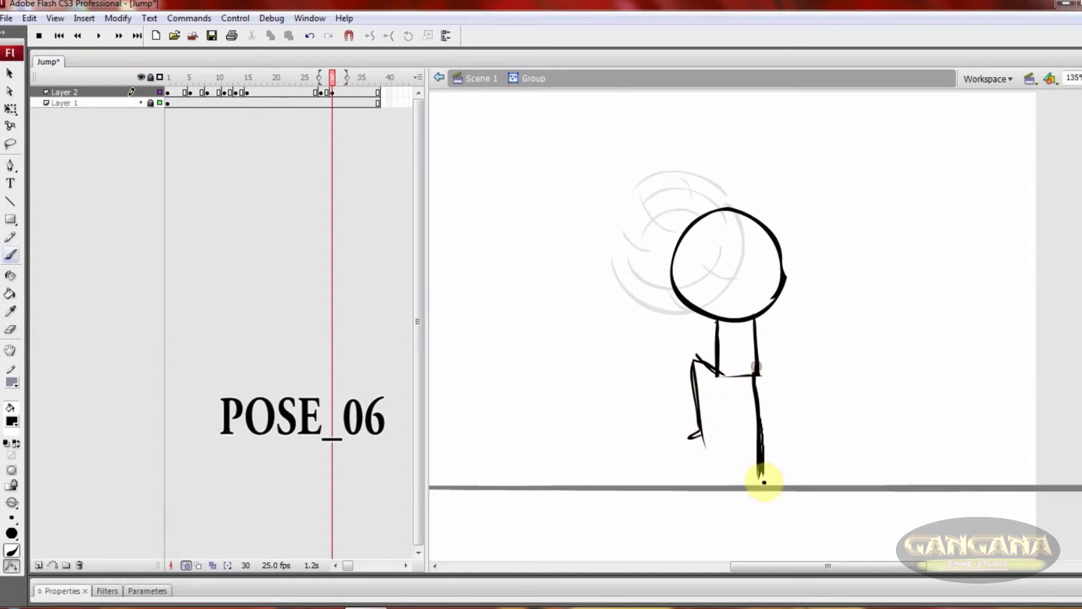
{"action": "left_click_drag", "start_coordinate": [717, 323], "coordinate": [649, 271]}
{"action": "left_click_drag", "start_coordinate": [756, 320], "coordinate": [792, 266]}
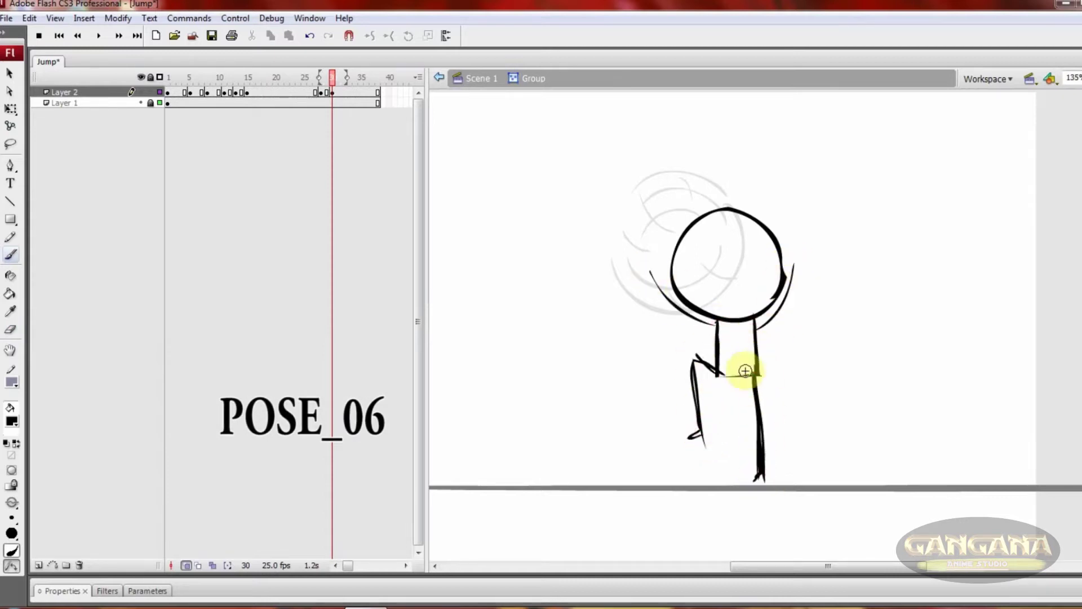
- Stretch the whole raised-arm figure on frame 30 vertically so it becomes taller
{"action": "key", "text": "q"}
{"action": "left_click", "coordinate": [726, 210]}
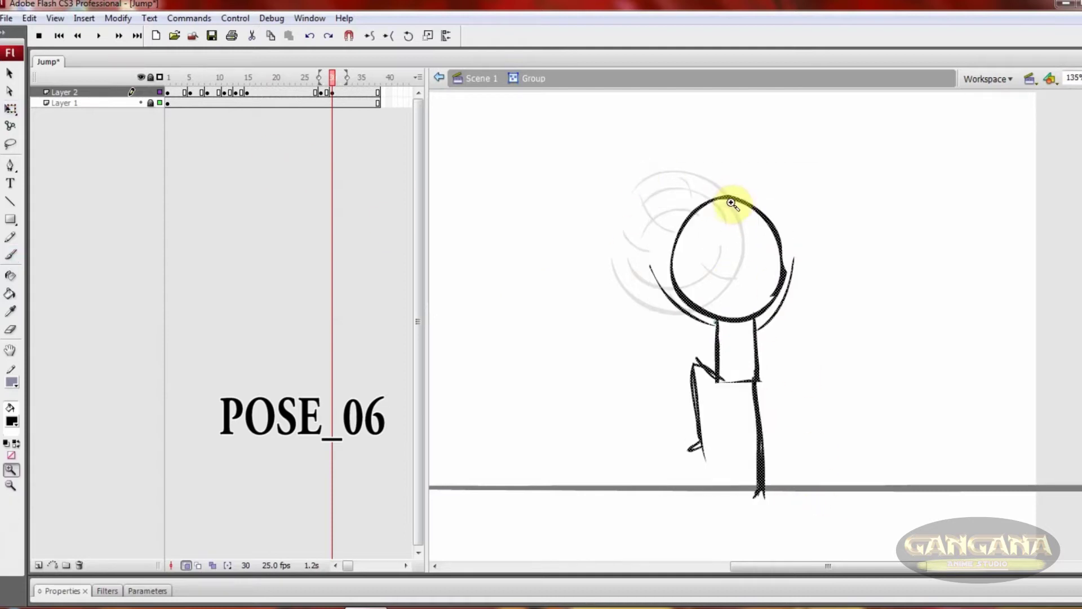
{"action": "mouse_move", "coordinate": [729, 201]}
{"action": "left_mouse_down"}
{"action": "mouse_move", "coordinate": [725, 181]}
{"action": "mouse_move", "coordinate": [765, 177]}
{"action": "mouse_move", "coordinate": [736, 151]}
{"action": "left_mouse_up"}
- Move the speed-line symbol on frame 15 slightly upward
{"action": "left_click", "coordinate": [321, 93]}
{"action": "left_click", "coordinate": [246, 92]}
{"action": "left_click", "coordinate": [612, 155]}
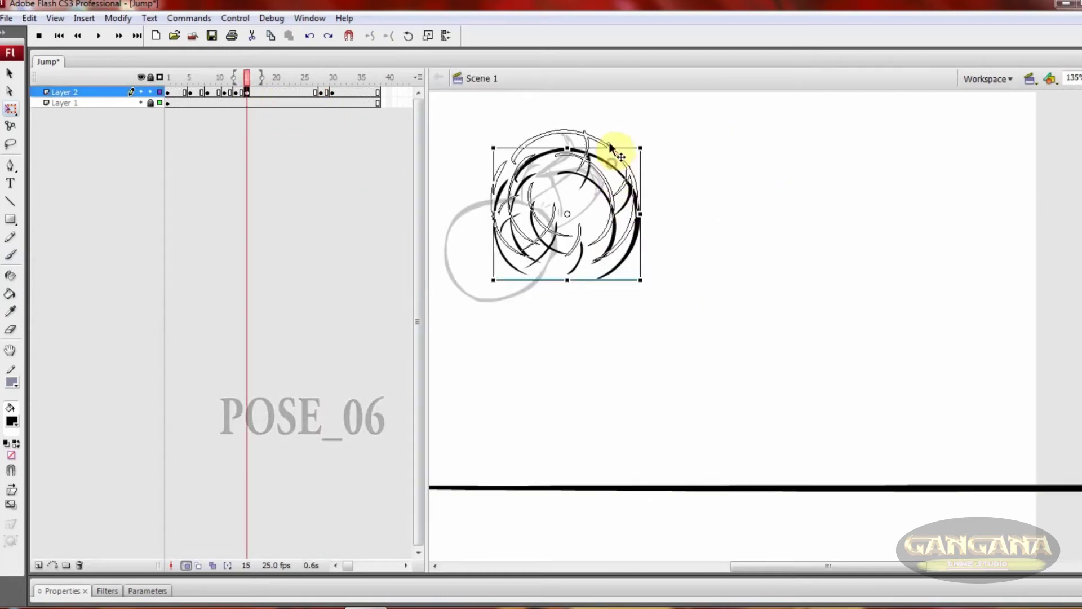
{"action": "key", "text": "ctrl+minus"}
{"action": "key", "text": "ctrl+z"}
- Copy the crouching figure from frame 5 into a keyframe on frame 32 of Layer 2
{"action": "left_click_drag", "start_coordinate": [359, 98], "coordinate": [263, 96]}
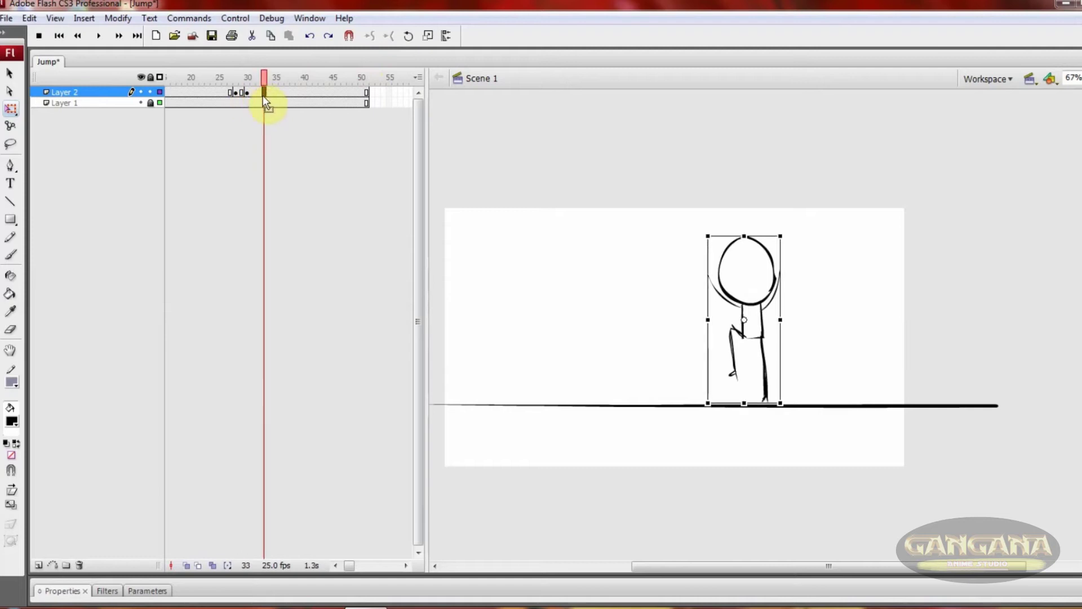
{"action": "left_click_drag", "start_coordinate": [747, 234], "coordinate": [744, 242]}
{"action": "left_click_drag", "start_coordinate": [259, 80], "coordinate": [204, 93]}
{"action": "left_click", "coordinate": [263, 94]}
{"action": "left_click", "coordinate": [194, 92]}
{"action": "left_click", "coordinate": [191, 93]}
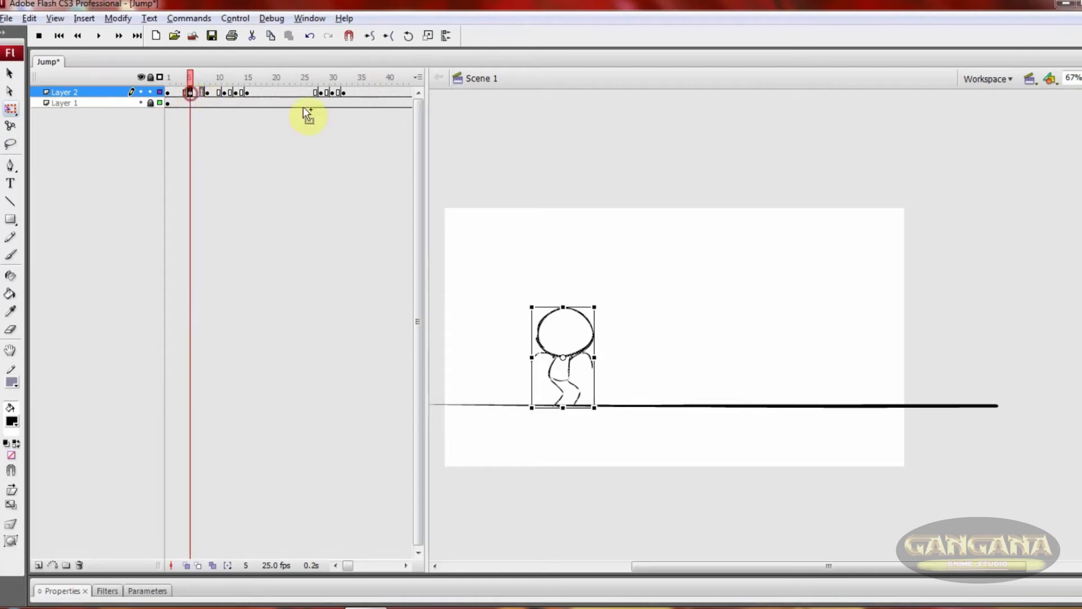
{"action": "scroll", "coordinate": [254, 96], "scroll_direction": "right", "scroll_amount": 3}
{"action": "left_click_drag", "start_coordinate": [288, 96], "coordinate": [287, 90]}
- Flip the crouching figure horizontally onto the landing spot using onion skinning, and hold the pose with a keyframe on frame 34
{"action": "left_click", "coordinate": [117, 18]}
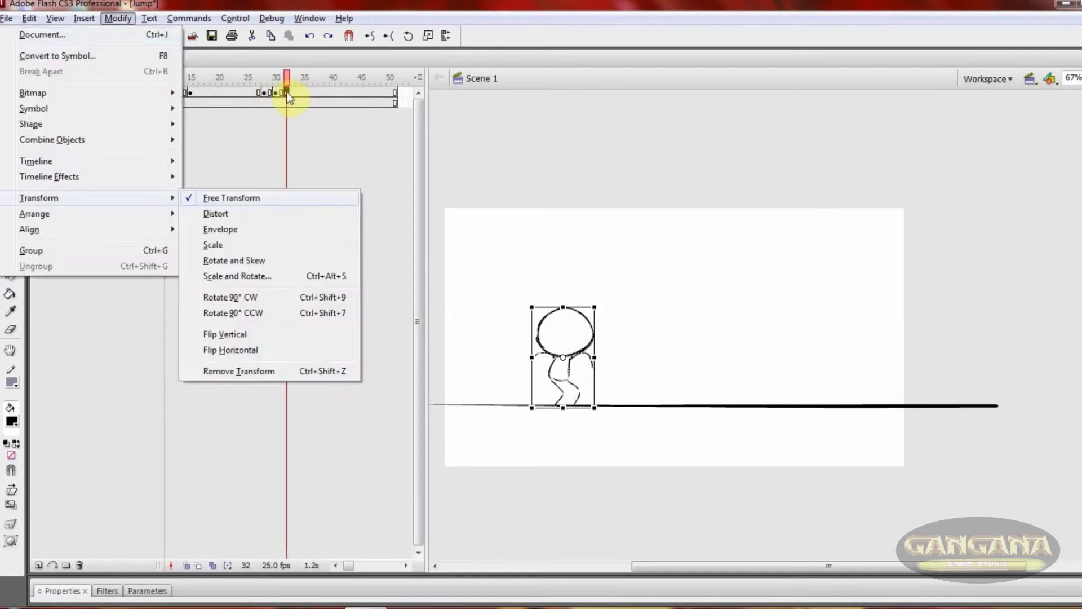
{"action": "key", "text": "ctrl+z"}
{"action": "left_click", "coordinate": [186, 565]}
{"action": "left_click_drag", "start_coordinate": [587, 355], "coordinate": [779, 356]}
{"action": "left_click", "coordinate": [299, 92]}
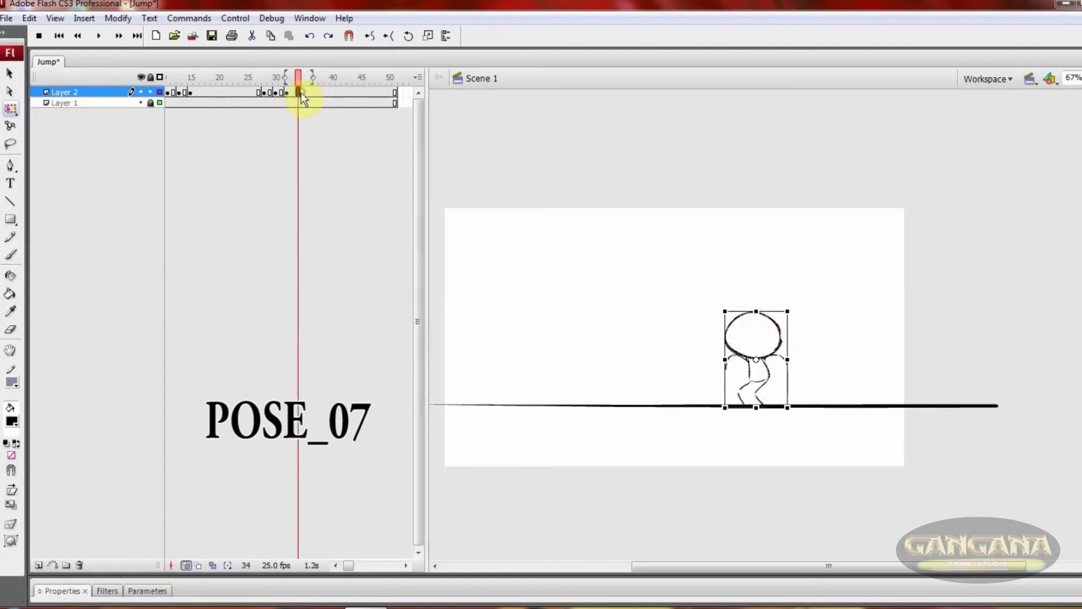
- Copy the standing figure from frame 1 into frame 36 and flip it horizontally
{"action": "left_click", "coordinate": [168, 92]}
{"action": "left_click", "coordinate": [186, 565]}
{"action": "left_click_drag", "start_coordinate": [168, 78], "coordinate": [153, 79]}
{"action": "left_click", "coordinate": [168, 91]}
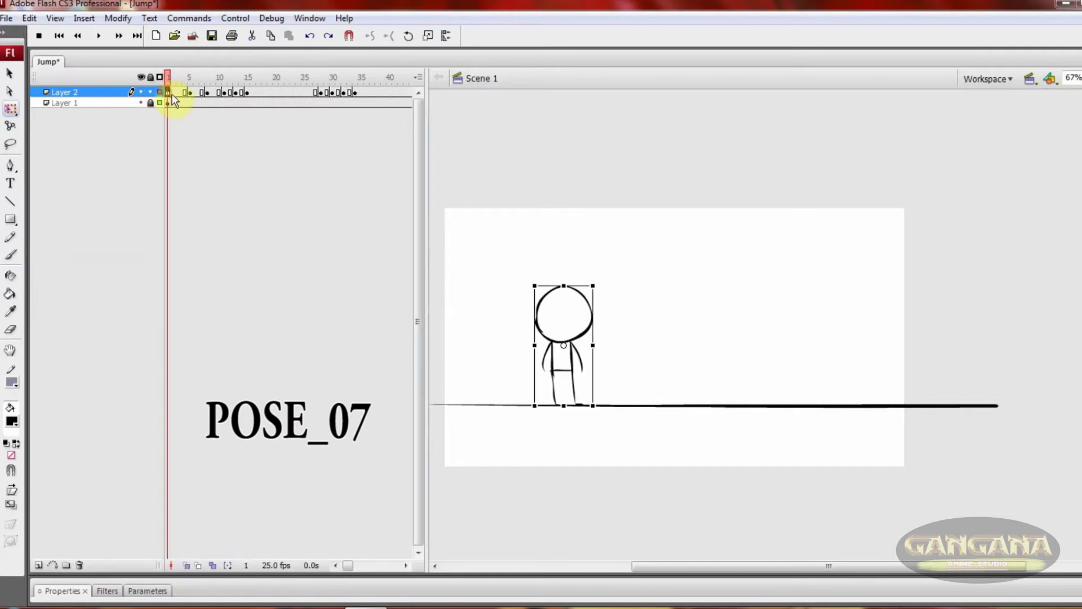
{"action": "mouse_move", "coordinate": [365, 93]}
{"action": "left_mouse_down"}
{"action": "mouse_move", "coordinate": [343, 90]}
{"action": "mouse_move", "coordinate": [370, 90]}
{"action": "left_mouse_up"}
{"action": "key", "text": "alt+m"}
{"action": "key", "text": "Escape"}
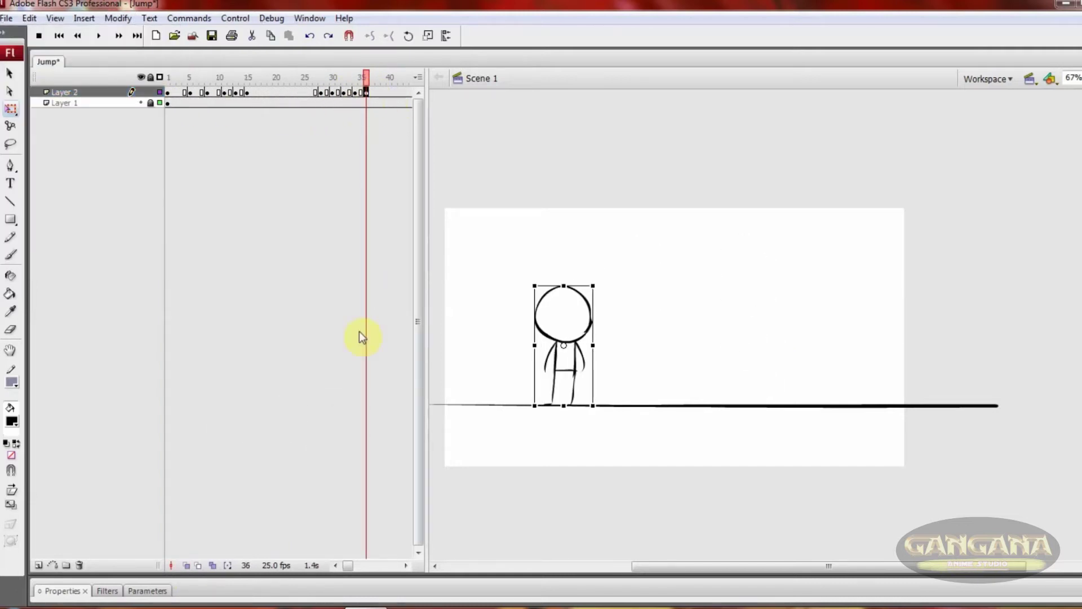
- Move the standing figure on frame 36 to the landing spot, using onion skinning as a guide
{"action": "left_click", "coordinate": [186, 565]}
{"action": "left_click_drag", "start_coordinate": [580, 351], "coordinate": [748, 391]}
{"action": "left_click", "coordinate": [754, 362], "text": "ctrl"}
{"action": "left_click", "coordinate": [186, 565]}
- Play the jump animation from frame 1 to review the poses
{"action": "left_click_drag", "start_coordinate": [350, 92], "coordinate": [174, 169]}
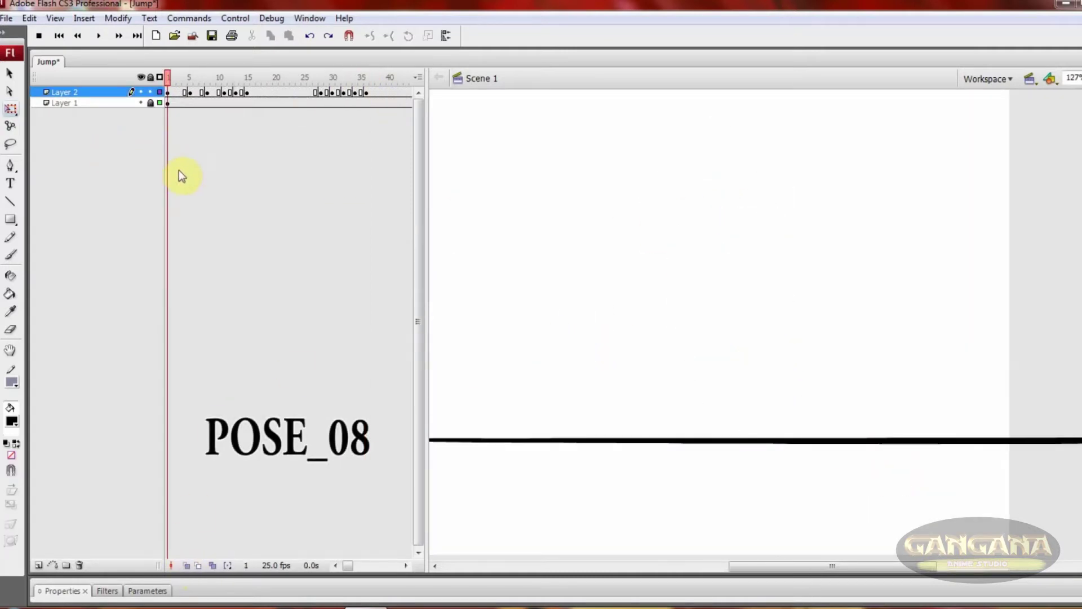
{"action": "key", "text": "ctrl+2"}
{"action": "key", "text": "Return"}
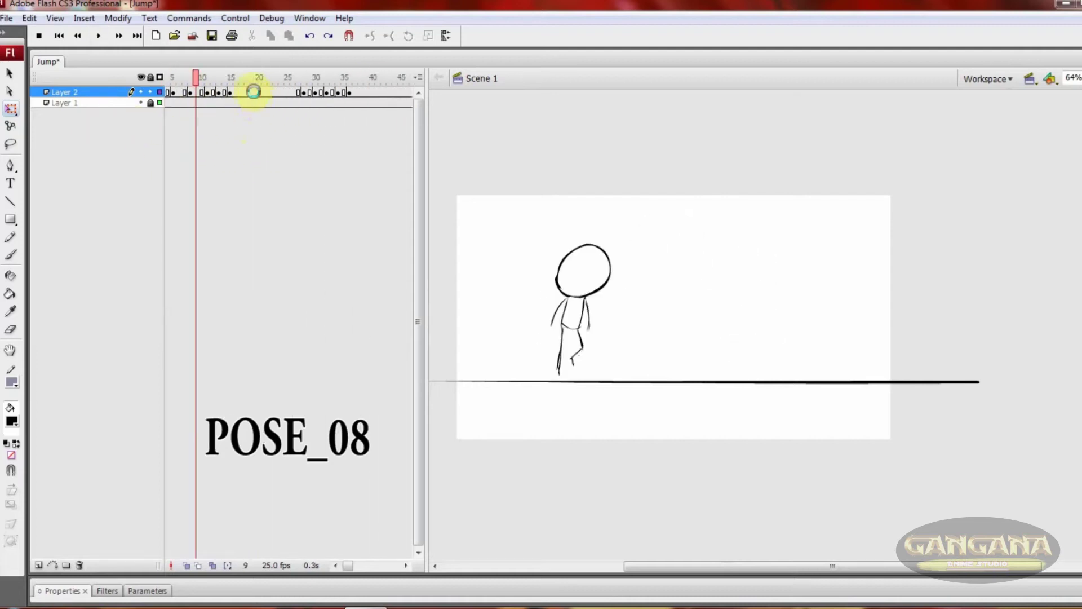
- Create a motion tween for the speed-line symbol between frames 15 and 28 and play it back
{"action": "right_click", "coordinate": [253, 92]}
{"action": "left_click", "coordinate": [332, 116]}
{"action": "key", "text": "Return"}
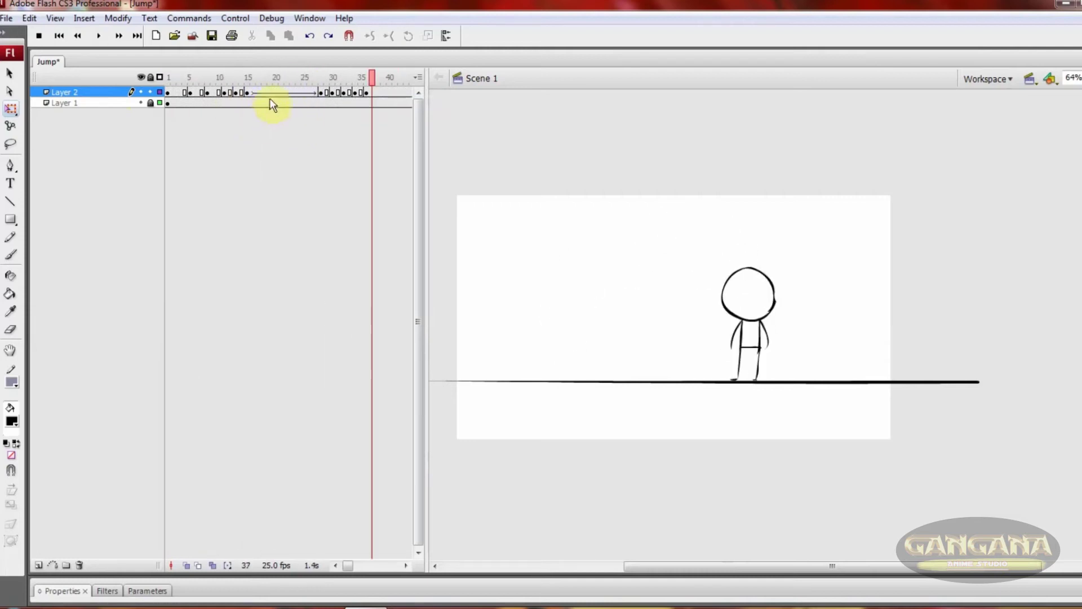
- Open the speed-line symbol hkhk for editing and add a keyframe on its frame 3
{"action": "left_click", "coordinate": [247, 93]}
{"action": "double_click", "coordinate": [686, 221]}
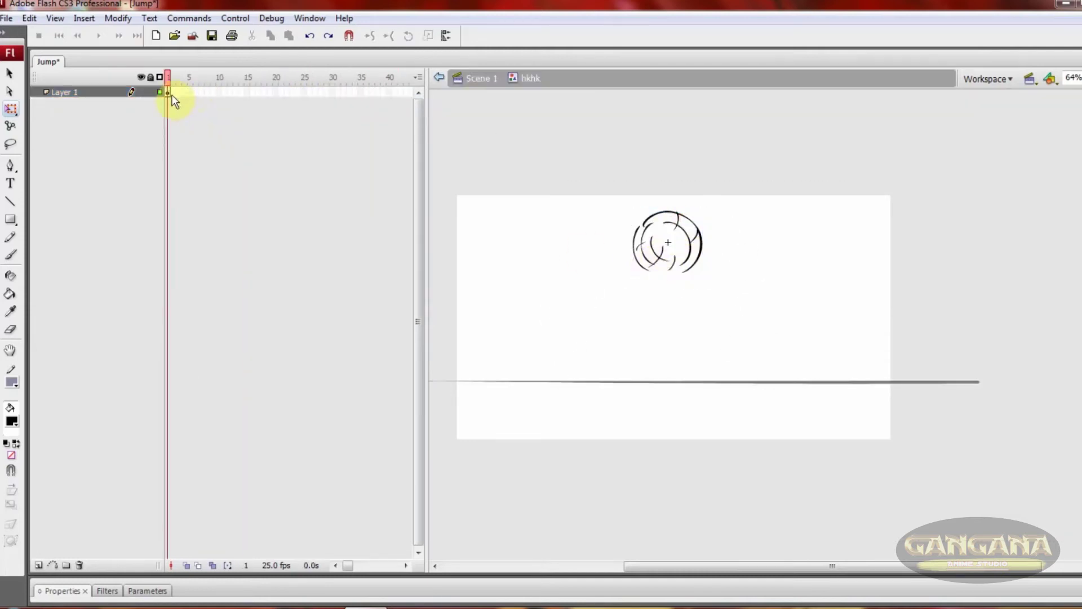
{"action": "key", "text": "F6"}
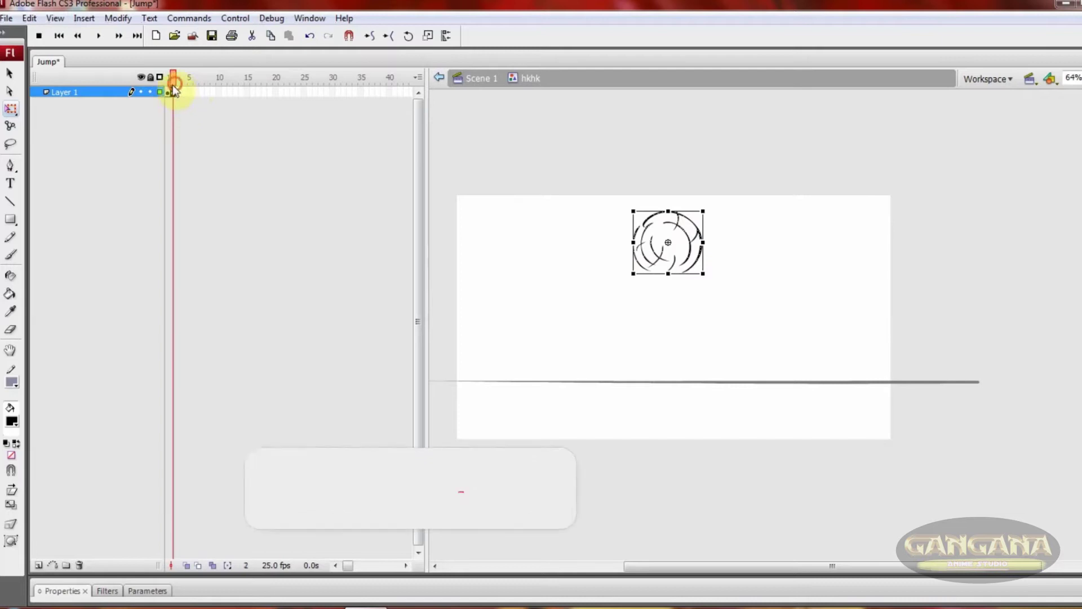
{"action": "left_click", "coordinate": [180, 90]}
{"action": "key", "text": "F6"}
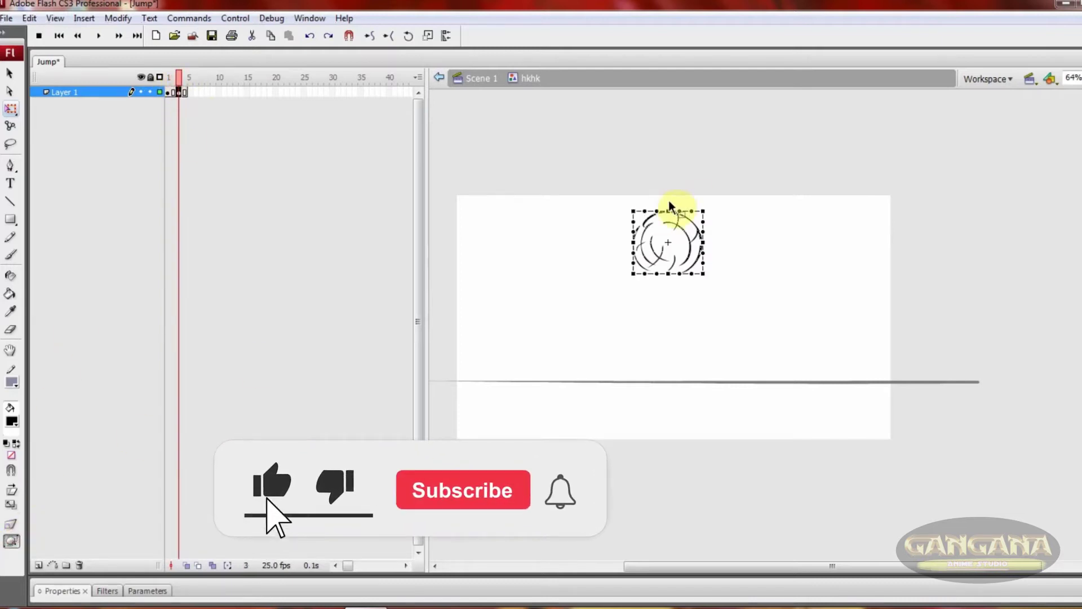
- Warp the speed-line drawing on the symbol's frame 3 with an envelope, bulging it vertically, and undo the sideways pull
{"action": "mouse_move", "coordinate": [669, 211]}
{"action": "left_mouse_down"}
{"action": "mouse_move", "coordinate": [705, 213]}
{"action": "mouse_move", "coordinate": [681, 206]}
{"action": "left_mouse_up"}
{"action": "left_click_drag", "start_coordinate": [669, 274], "coordinate": [669, 280]}
{"action": "left_click_drag", "start_coordinate": [703, 247], "coordinate": [708, 246]}
{"action": "key", "text": "ctrl+z"}
{"action": "left_click", "coordinate": [13, 541]}
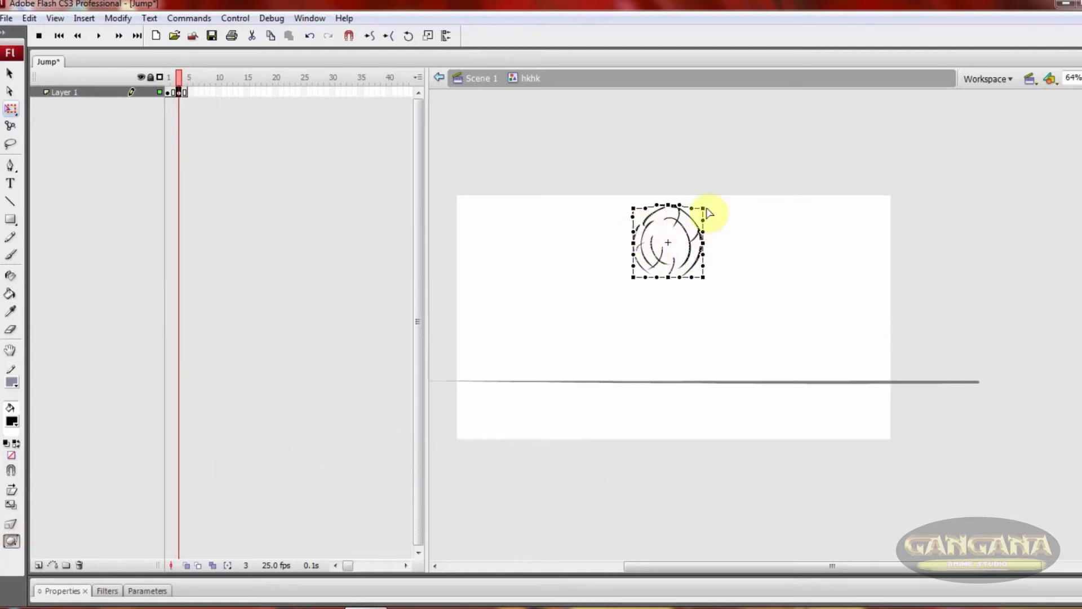
- Return to Scene 1 and play the jump to check the speed-line spin between frames 15 and 28
{"action": "double_click", "coordinate": [739, 278]}
{"action": "key", "text": "v"}
{"action": "key", "text": "Return"}
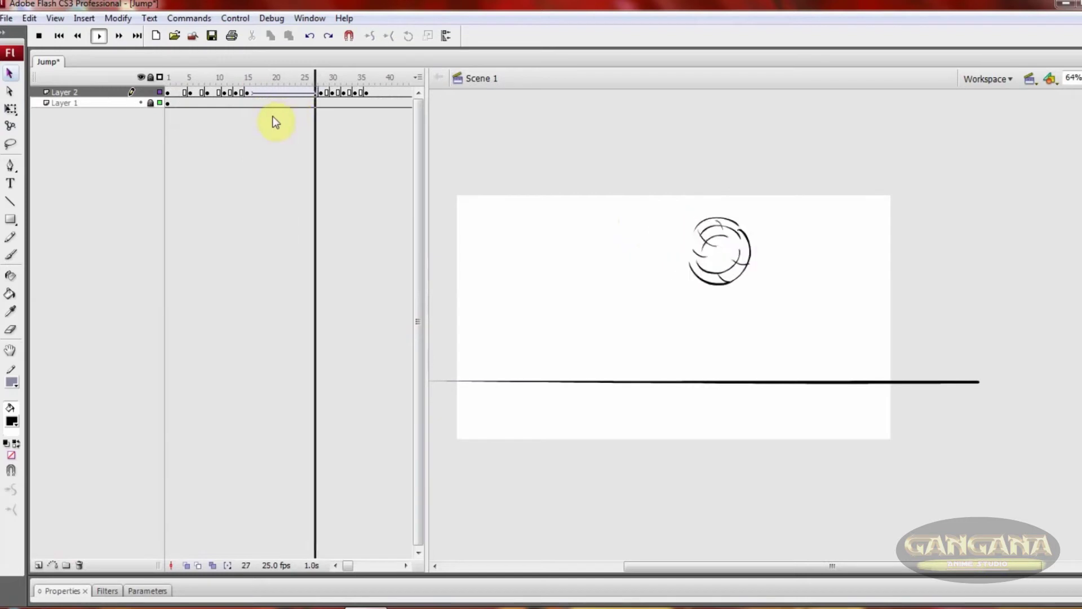
{"action": "double_click", "coordinate": [300, 94]}
{"action": "right_click", "coordinate": [323, 92]}
{"action": "left_click", "coordinate": [371, 412]}
{"action": "key", "text": "Return"}
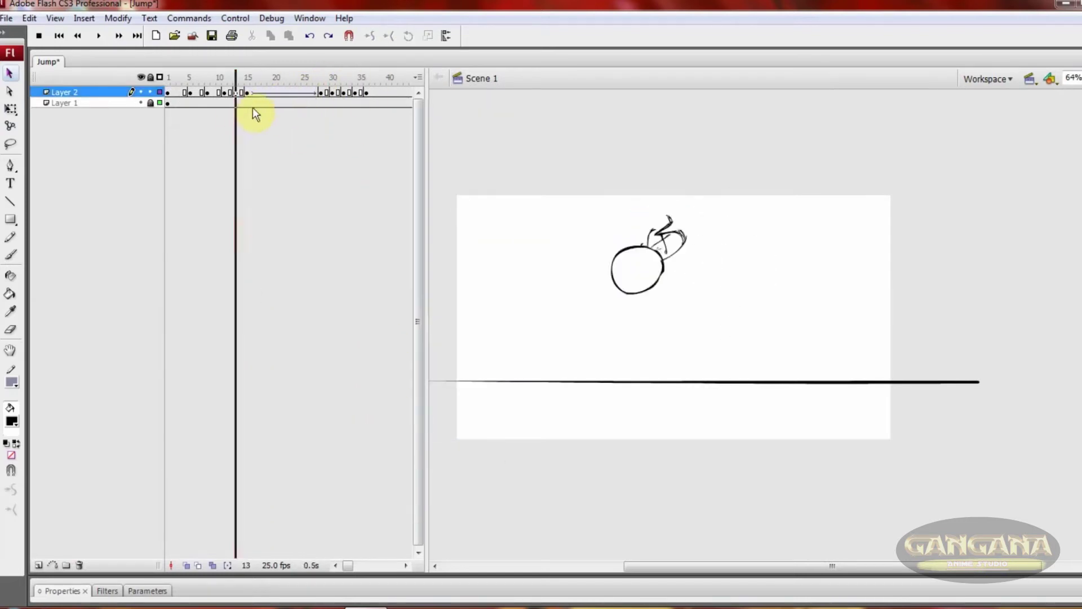
{"action": "left_click", "coordinate": [321, 93]}
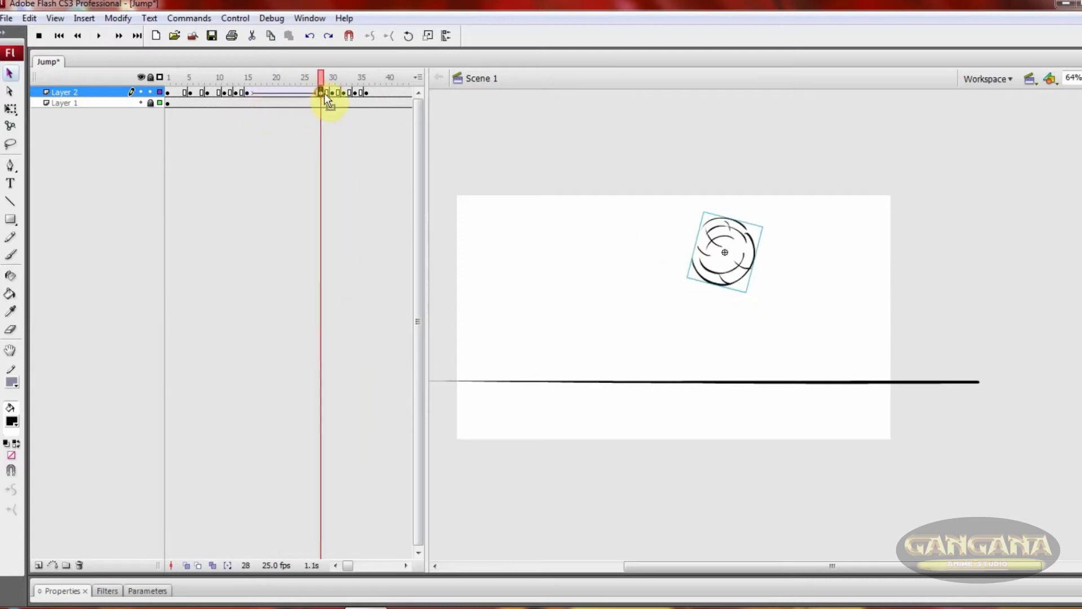
{"action": "left_click", "coordinate": [350, 135]}
{"action": "left_click", "coordinate": [791, 287]}
- Reopen the speed-line symbol hkhk and shorten its timeline to single-frame keyframes on frames 1 and 2
{"action": "mouse_move", "coordinate": [258, 93]}
{"action": "left_mouse_down"}
{"action": "mouse_move", "coordinate": [316, 94]}
{"action": "mouse_move", "coordinate": [248, 93]}
{"action": "mouse_move", "coordinate": [288, 113]}
{"action": "mouse_move", "coordinate": [315, 106]}
{"action": "mouse_move", "coordinate": [248, 96]}
{"action": "left_mouse_up"}
{"action": "double_click", "coordinate": [682, 219]}
{"action": "left_click", "coordinate": [188, 92]}
{"action": "key", "text": "Return"}
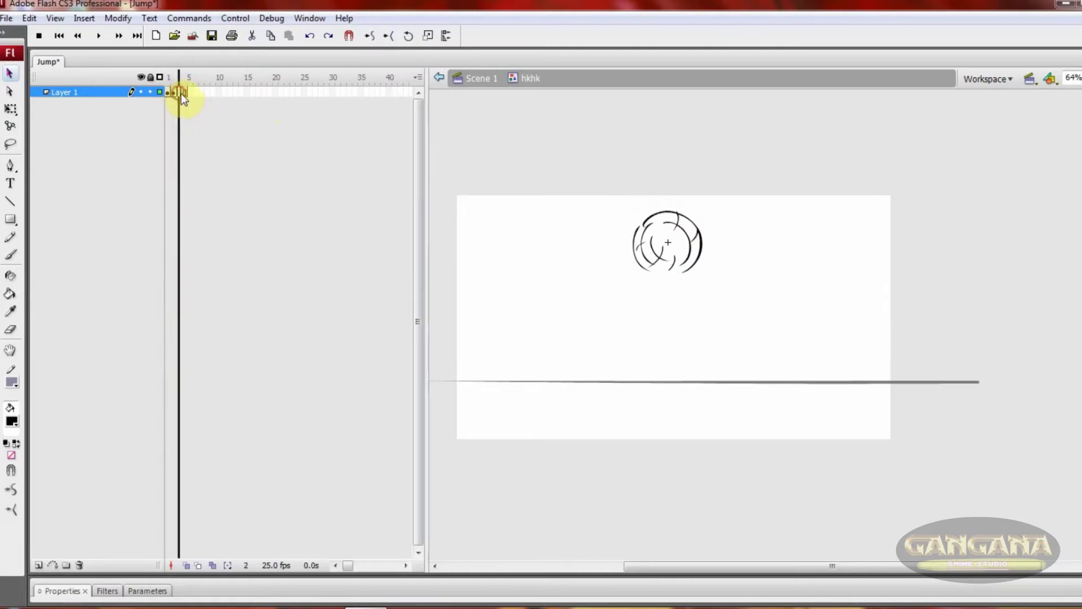
- Rotate the speed-line drawing on the symbol's frame 2 by about half a turn
{"action": "key", "text": "q"}
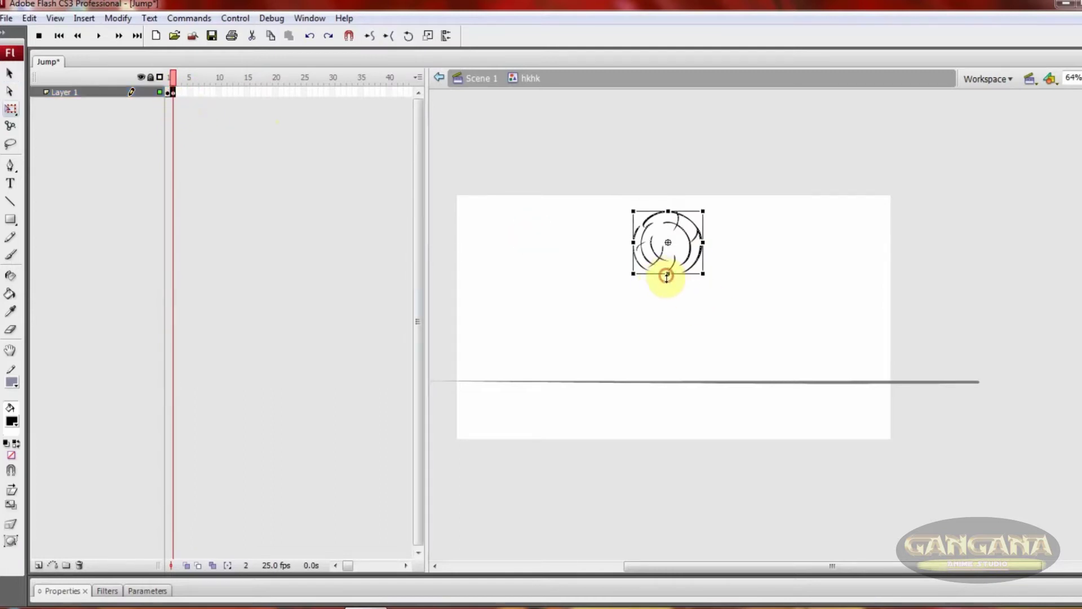
{"action": "left_click", "coordinate": [176, 81]}
{"action": "left_click_drag", "start_coordinate": [710, 209], "coordinate": [634, 288]}
{"action": "left_click", "coordinate": [168, 92]}
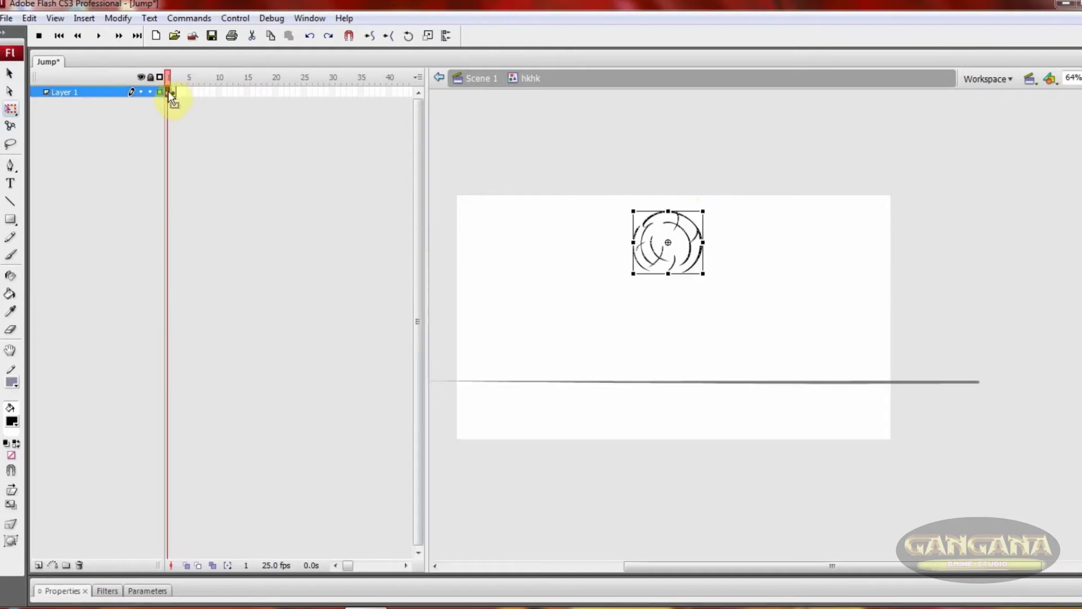
{"action": "key", "text": "F6"}
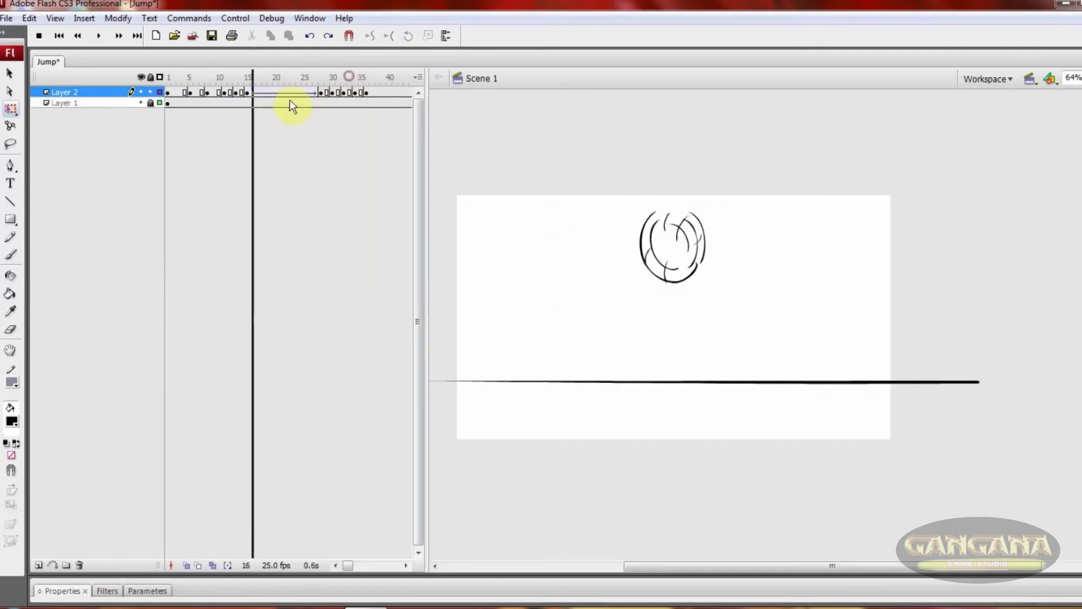
- Remove one frame after frame 28 so the raised-arm pose starts on frame 29
{"action": "left_click", "coordinate": [321, 97]}
{"action": "left_click", "coordinate": [334, 96]}
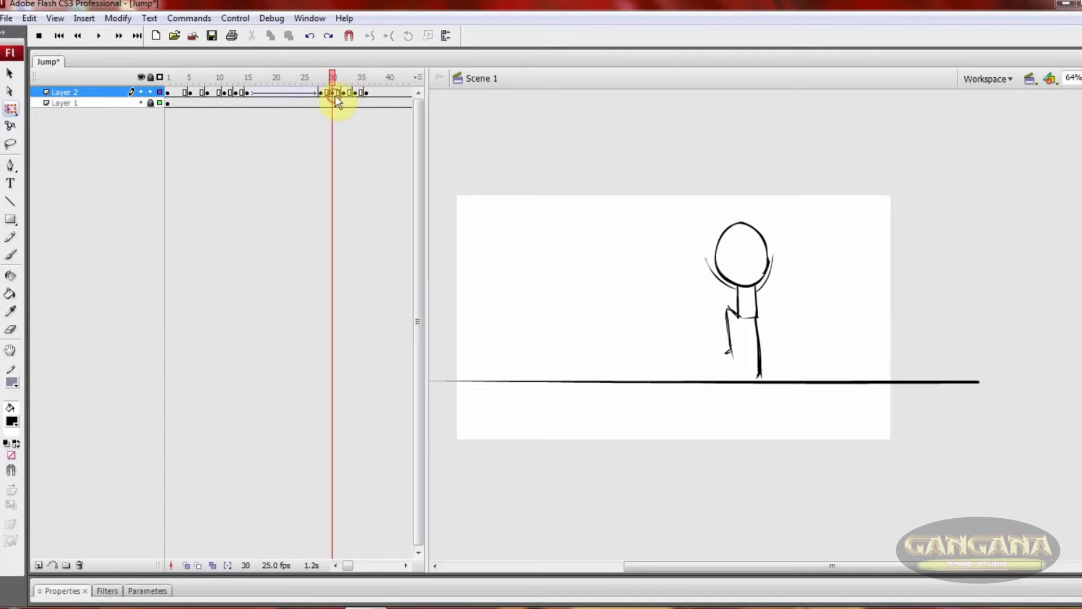
{"action": "left_click", "coordinate": [335, 96]}
{"action": "left_click", "coordinate": [327, 93]}
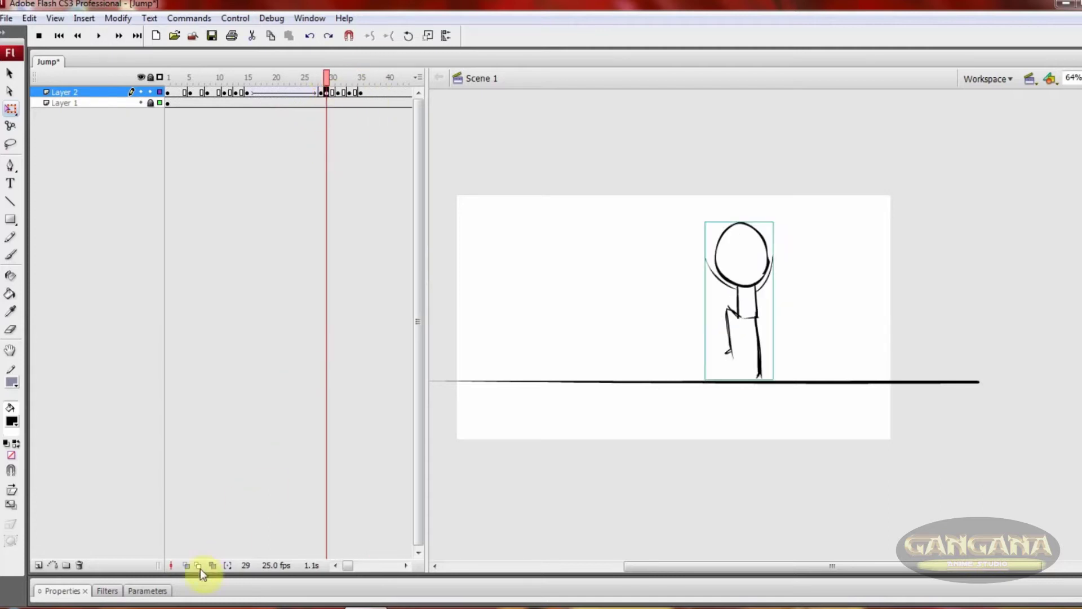
- With onion skinning on, shift the raised-arm figure on frame 29 and the crouching figures on frames 31 and 33 forward
{"action": "left_click", "coordinate": [338, 92]}
{"action": "key", "text": "period"}
{"action": "key", "text": "period"}
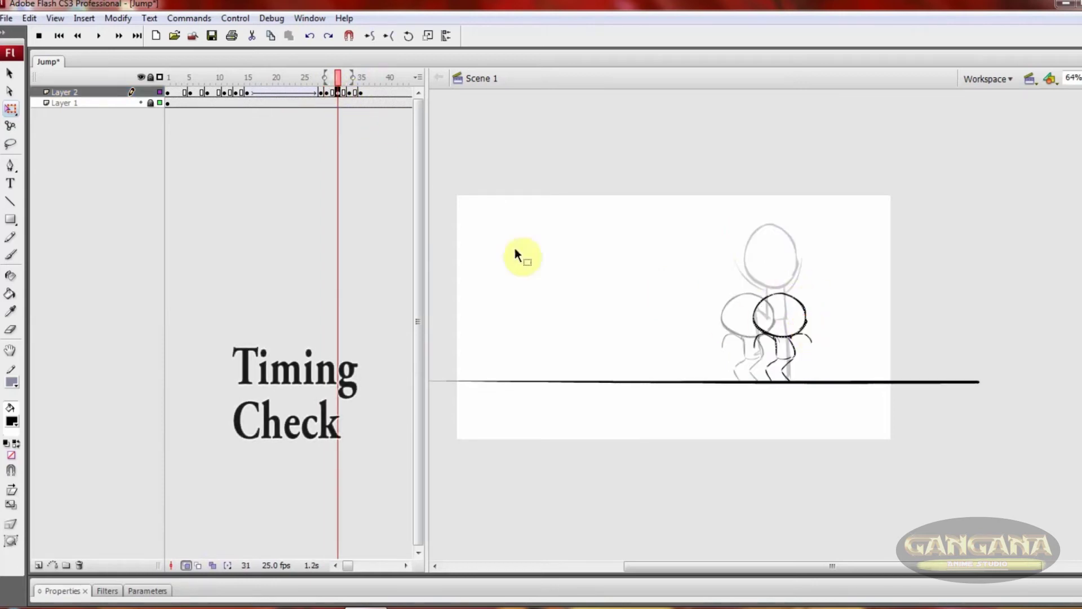
{"action": "left_click", "coordinate": [654, 288]}
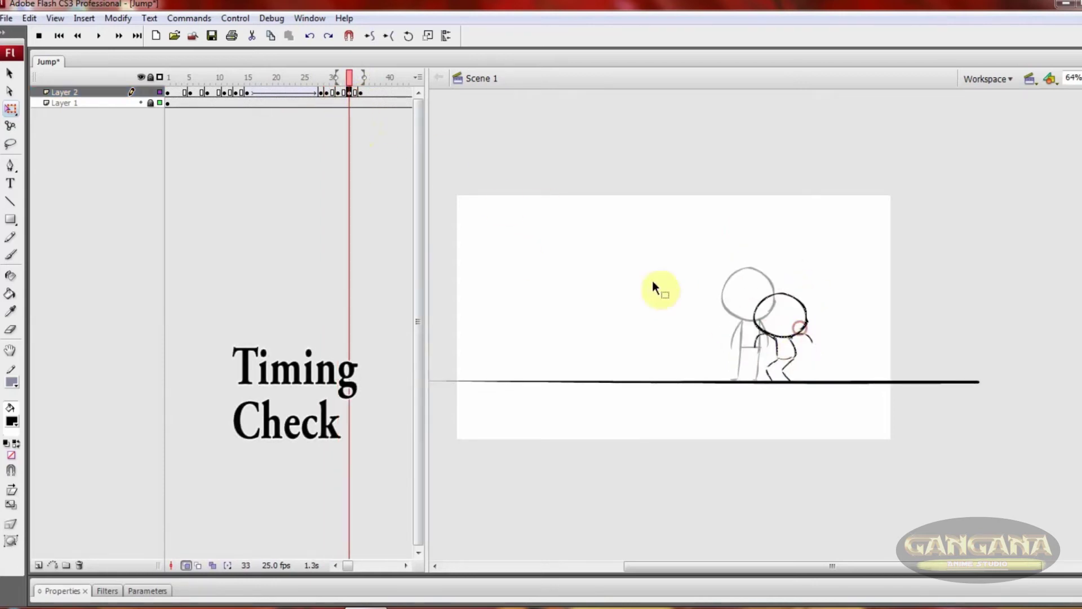
- Move the standing figure on frame 35 forward over the crouching pose and tilt it slightly
{"action": "left_click", "coordinate": [341, 93]}
{"action": "left_click", "coordinate": [349, 94]}
{"action": "left_click", "coordinate": [361, 93]}
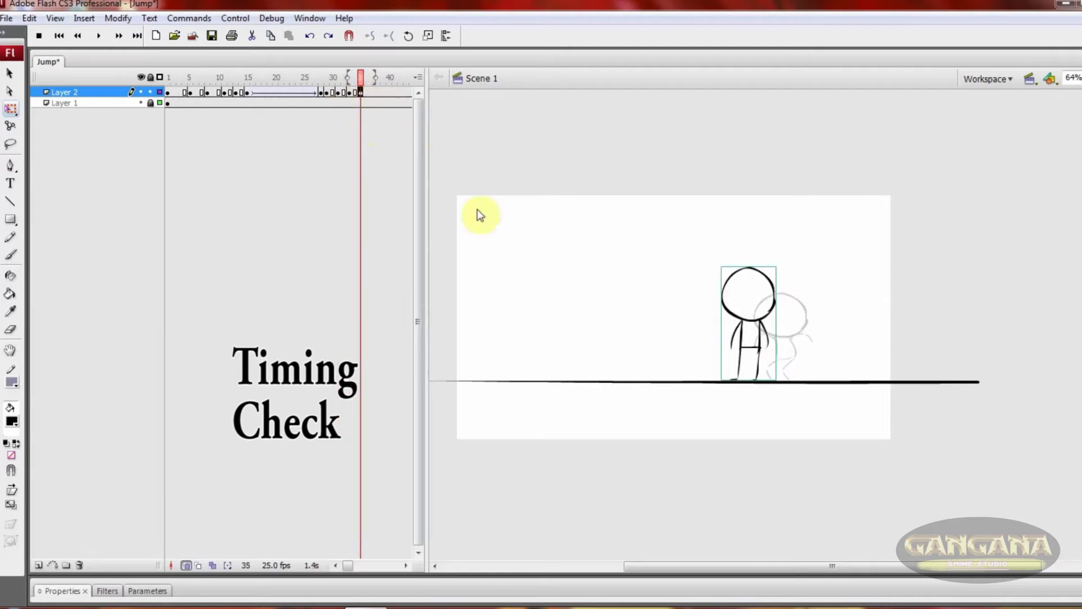
{"action": "left_click_drag", "start_coordinate": [788, 357], "coordinate": [793, 356]}
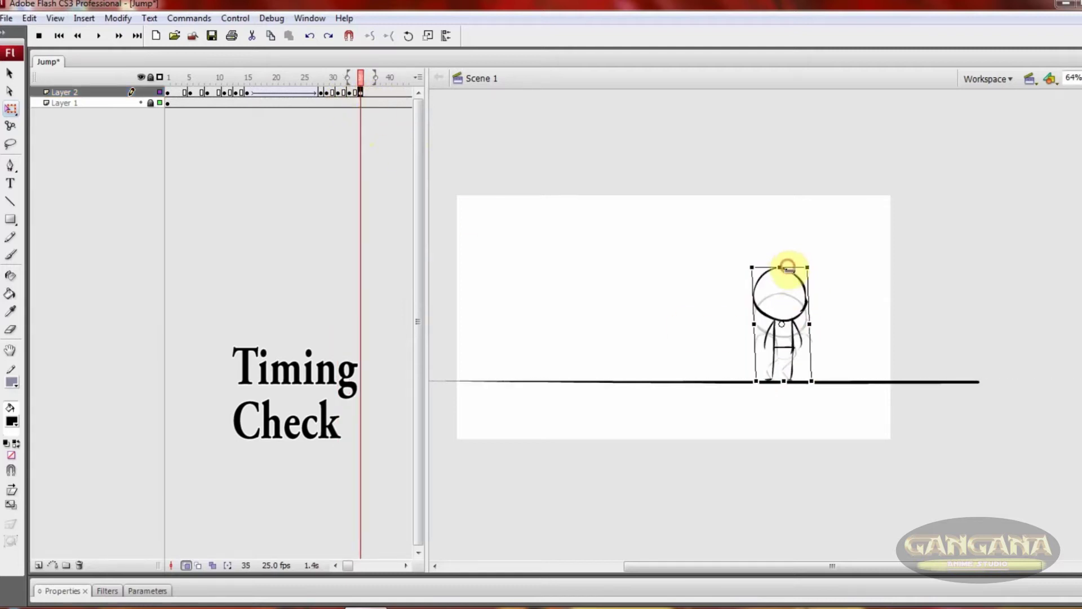
- Inside the standing figure's group on frame 35, redraw the front arm bent with its hand on the hip
{"action": "double_click", "coordinate": [799, 335]}
{"action": "key", "text": "z"}
{"action": "left_click_drag", "start_coordinate": [701, 253], "coordinate": [901, 424]}
{"action": "double_click", "coordinate": [754, 302]}
{"action": "key", "text": "b"}
{"action": "mouse_move", "coordinate": [641, 309]}
{"action": "left_mouse_down"}
{"action": "mouse_move", "coordinate": [696, 273]}
{"action": "mouse_move", "coordinate": [777, 306]}
{"action": "left_mouse_up"}
{"action": "key", "text": "ctrl+z"}
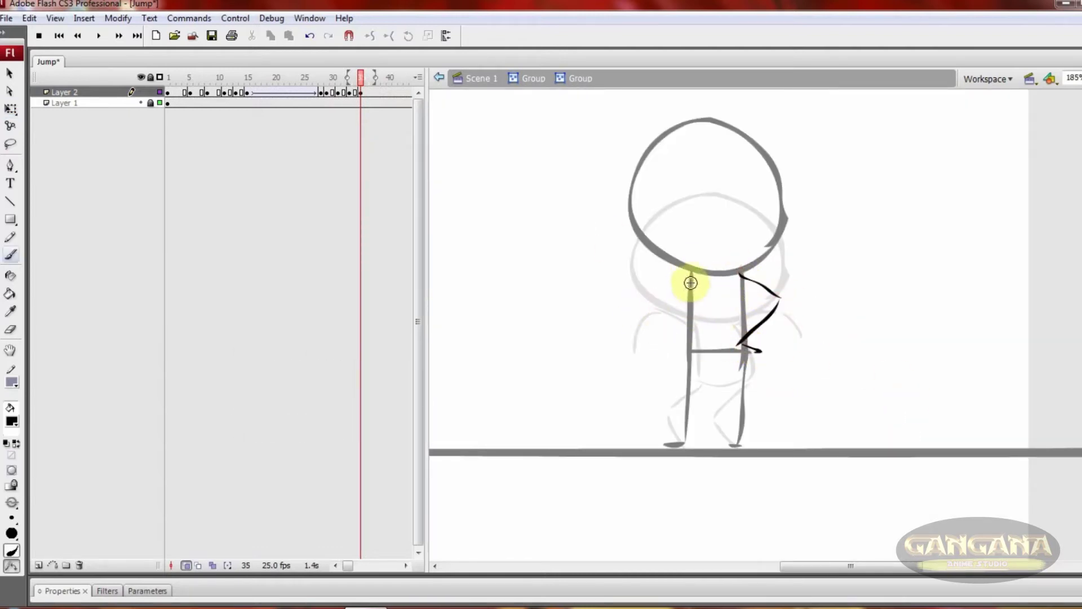
- Erase the legs of the figure on frame 35 and redraw them in a relaxed standing stance
{"action": "double_click", "coordinate": [691, 388]}
{"action": "key", "text": "e"}
{"action": "left_click_drag", "start_coordinate": [677, 375], "coordinate": [713, 359]}
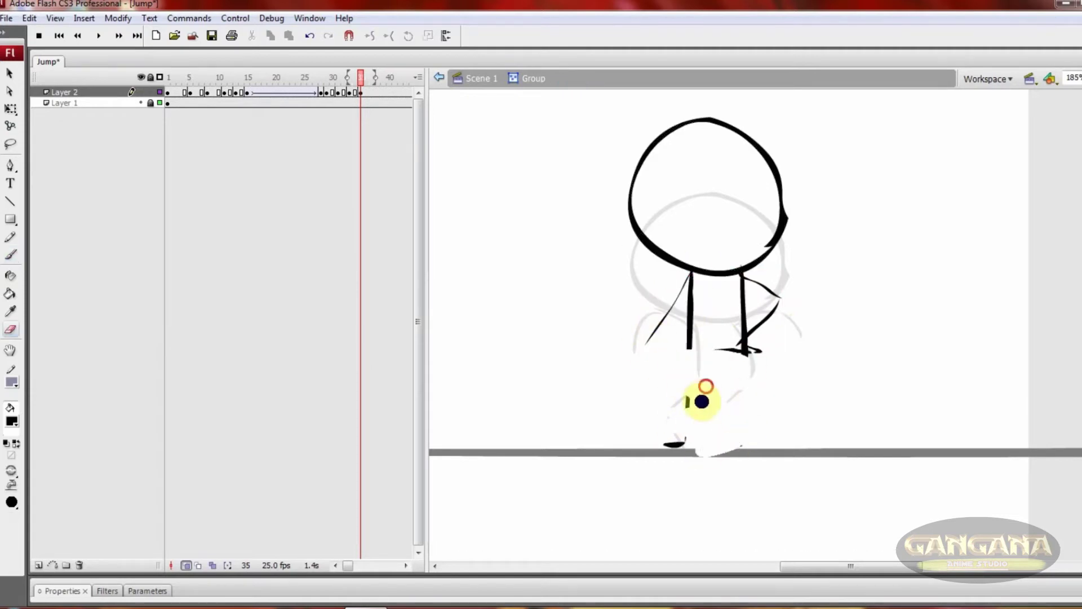
{"action": "key", "text": "ctrl+e"}
{"action": "key", "text": "ctrl+minus"}
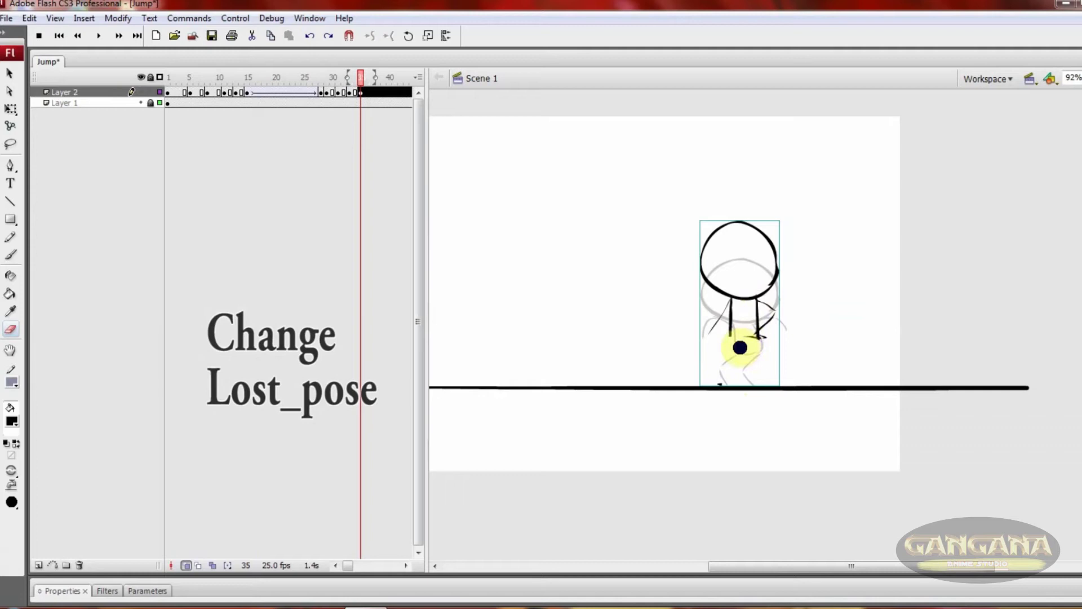
{"action": "double_click", "coordinate": [746, 298]}
{"action": "key", "text": "b"}
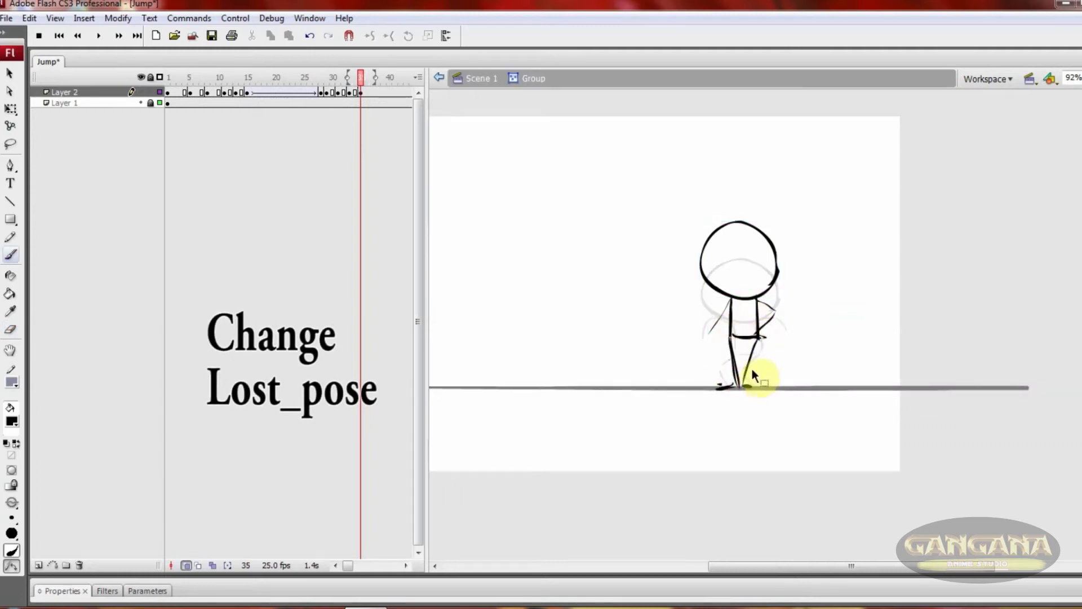
- Turn off onion skinning, go over the landing poses, and adjust the crouching figure's head on frame 31 with Free Transform
{"action": "left_click", "coordinate": [184, 565]}
{"action": "left_click_drag", "start_coordinate": [327, 94], "coordinate": [362, 95]}
{"action": "key", "text": "q"}
{"action": "left_click", "coordinate": [733, 233]}
{"action": "left_click", "coordinate": [331, 93]}
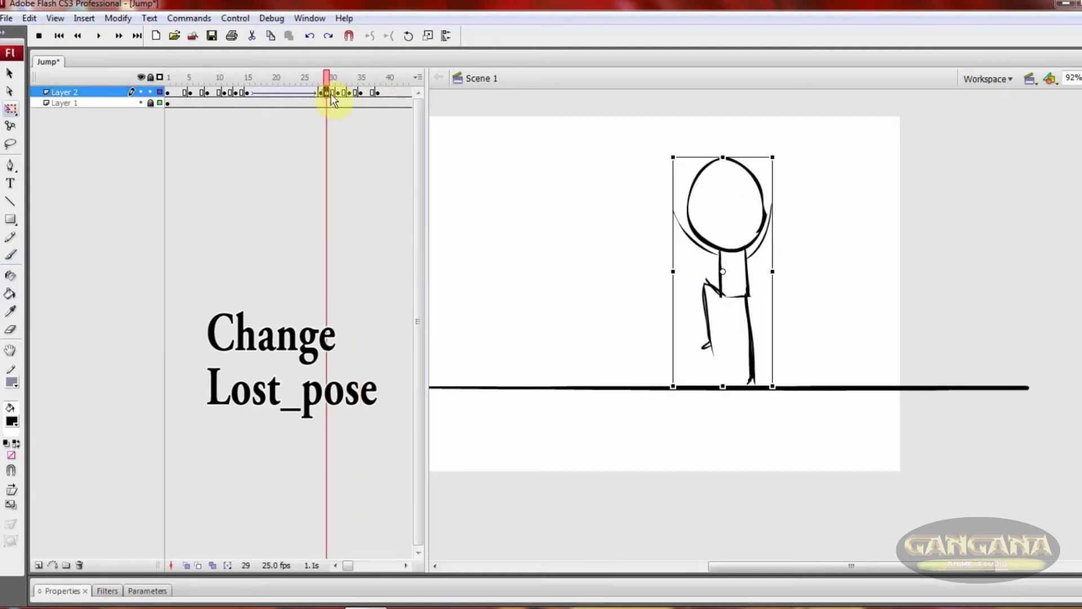
{"action": "left_click", "coordinate": [338, 93]}
{"action": "mouse_move", "coordinate": [743, 258]}
{"action": "left_mouse_down"}
{"action": "mouse_move", "coordinate": [750, 248]}
{"action": "mouse_move", "coordinate": [747, 269]}
{"action": "mouse_move", "coordinate": [727, 242]}
{"action": "left_mouse_up"}
{"action": "left_click", "coordinate": [349, 93]}
{"action": "left_click", "coordinate": [332, 93]}
{"action": "key", "text": "period"}
{"action": "key", "text": "l"}
{"action": "key", "text": "q"}
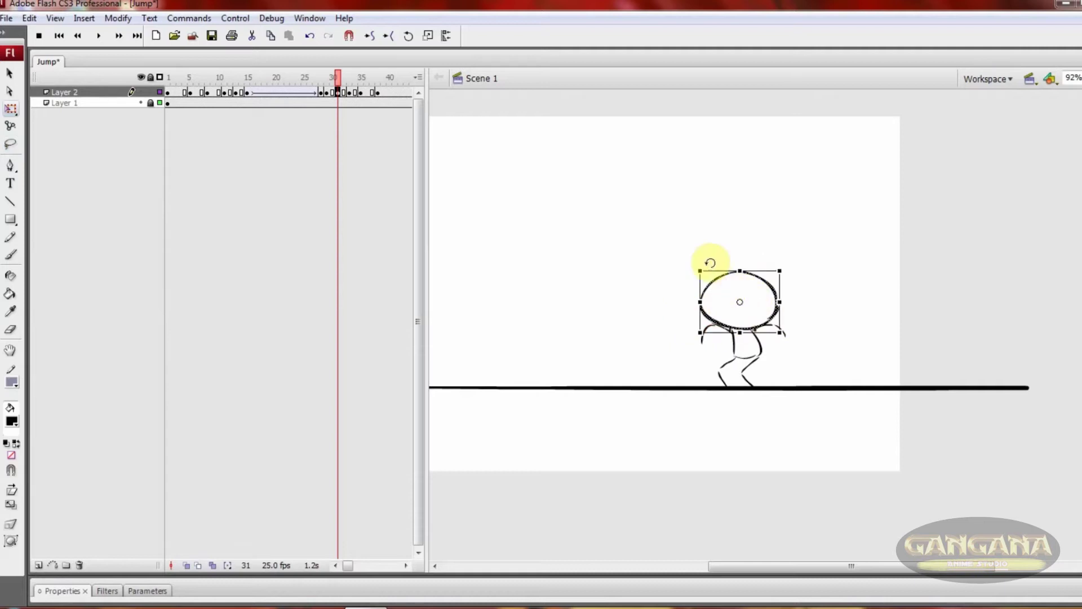
- Play the jump animation with the whole stage in view to check the landing's timing
{"action": "key", "text": "Return"}
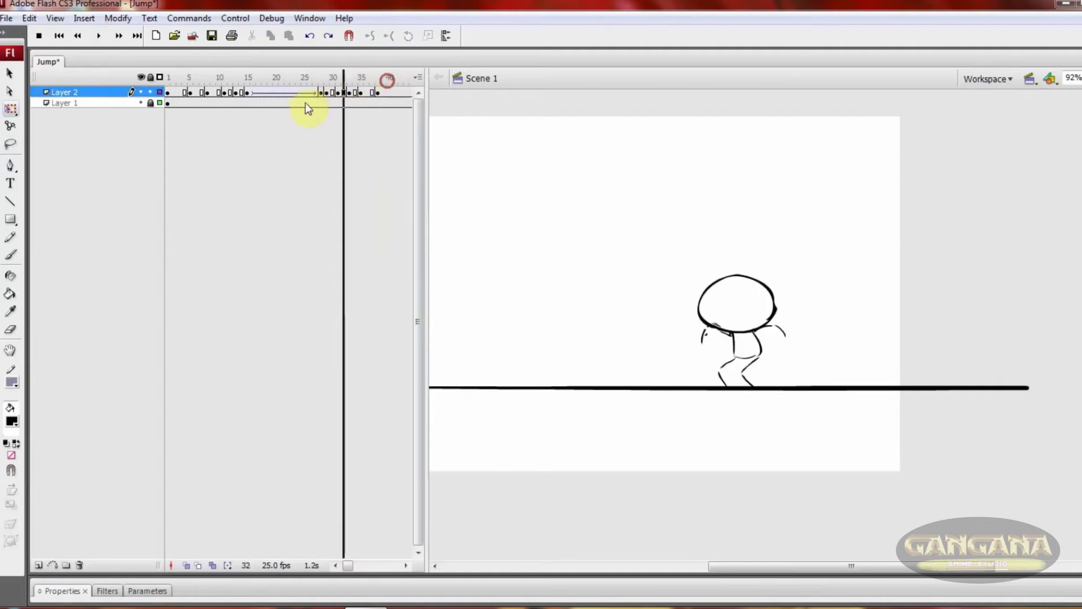
{"action": "left_click", "coordinate": [366, 83]}
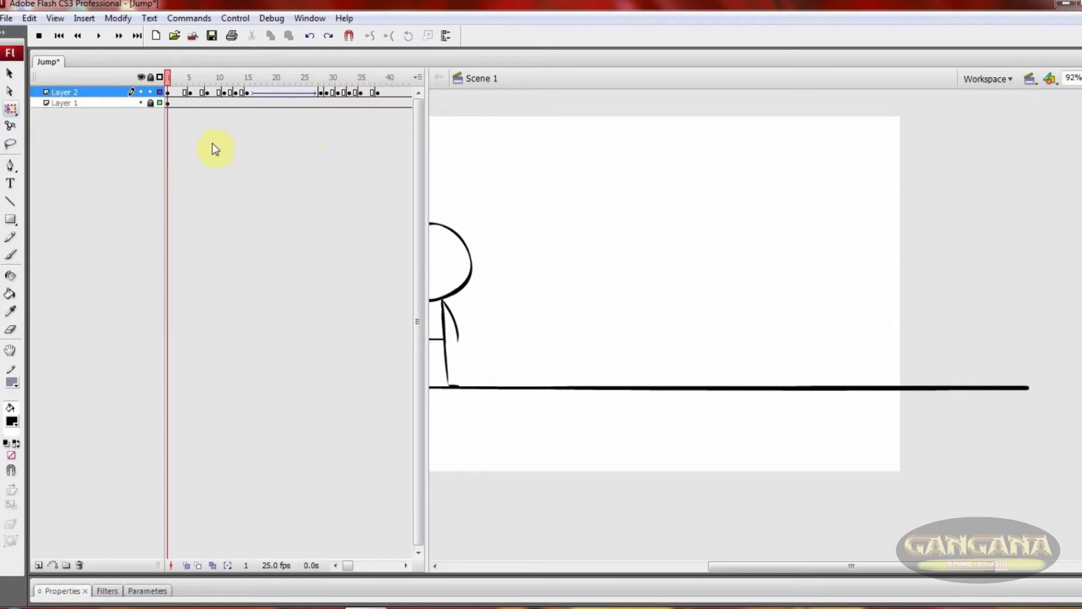
{"action": "key", "text": "ctrl+minus"}
{"action": "left_click", "coordinate": [348, 76]}
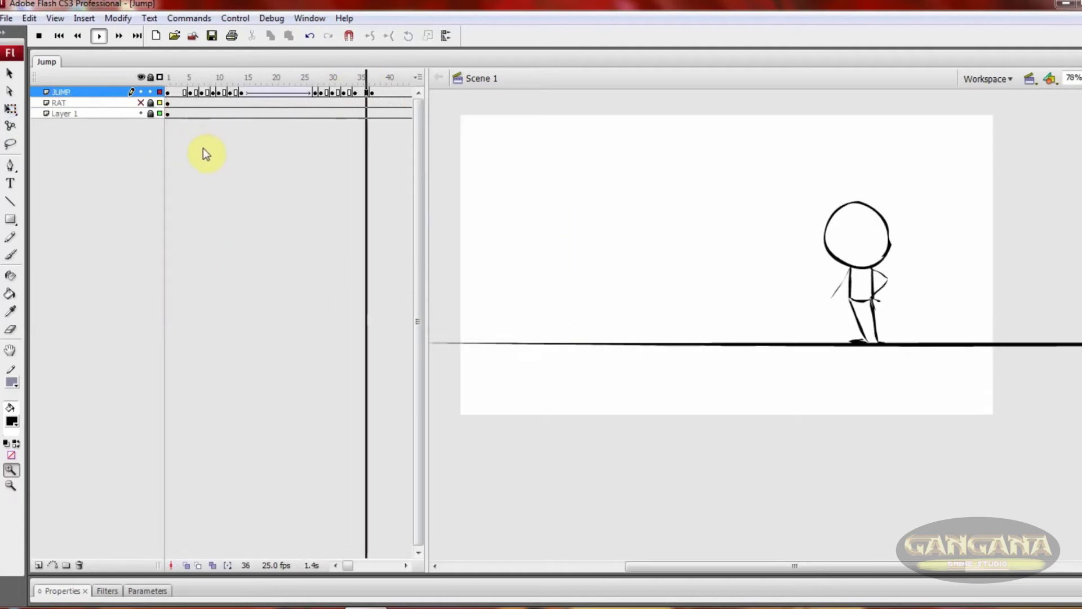
- Show and unlock the RAT layer, and lock the JUMP layer with its drawings displayed as outlines
{"action": "left_click", "coordinate": [140, 102]}
{"action": "left_click", "coordinate": [140, 103]}
{"action": "left_click", "coordinate": [150, 102]}
{"action": "left_click_drag", "start_coordinate": [115, 102], "coordinate": [115, 89]}
{"action": "left_click_drag", "start_coordinate": [169, 79], "coordinate": [207, 81]}
{"action": "left_click_drag", "start_coordinate": [119, 102], "coordinate": [118, 89]}
{"action": "left_click", "coordinate": [140, 92]}
{"action": "left_click_drag", "start_coordinate": [203, 80], "coordinate": [174, 89]}
- Insert keyframes on the RAT layer at frames 5 and 7, matching the JUMP layer's poses
{"action": "left_click", "coordinate": [190, 102]}
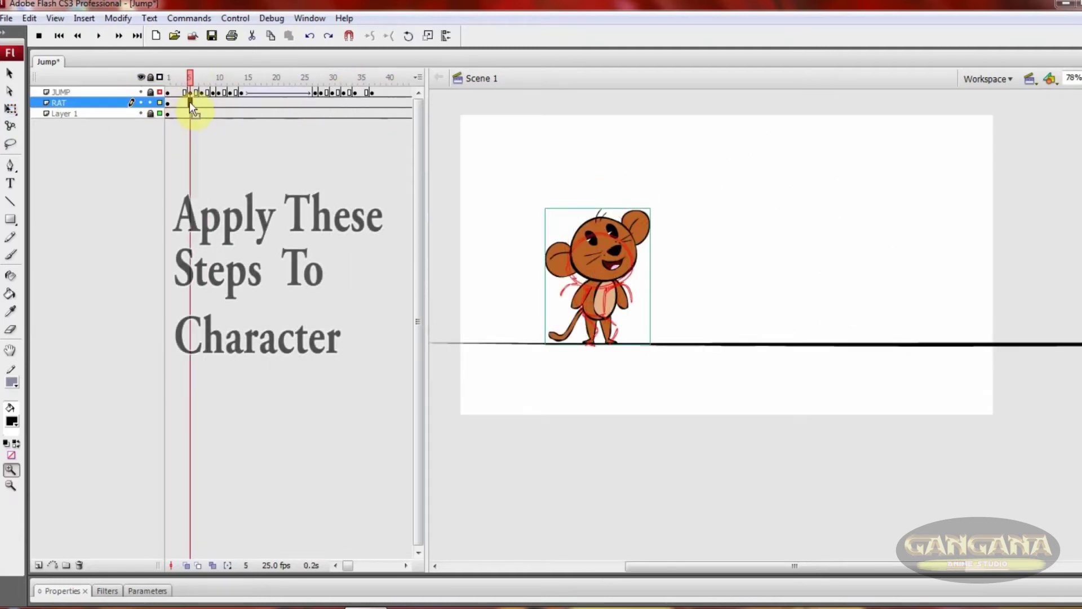
{"action": "left_click_drag", "start_coordinate": [514, 160], "coordinate": [843, 416]}
{"action": "key", "text": "q"}
{"action": "left_click", "coordinate": [203, 103]}
{"action": "key", "text": "ctrl+z"}
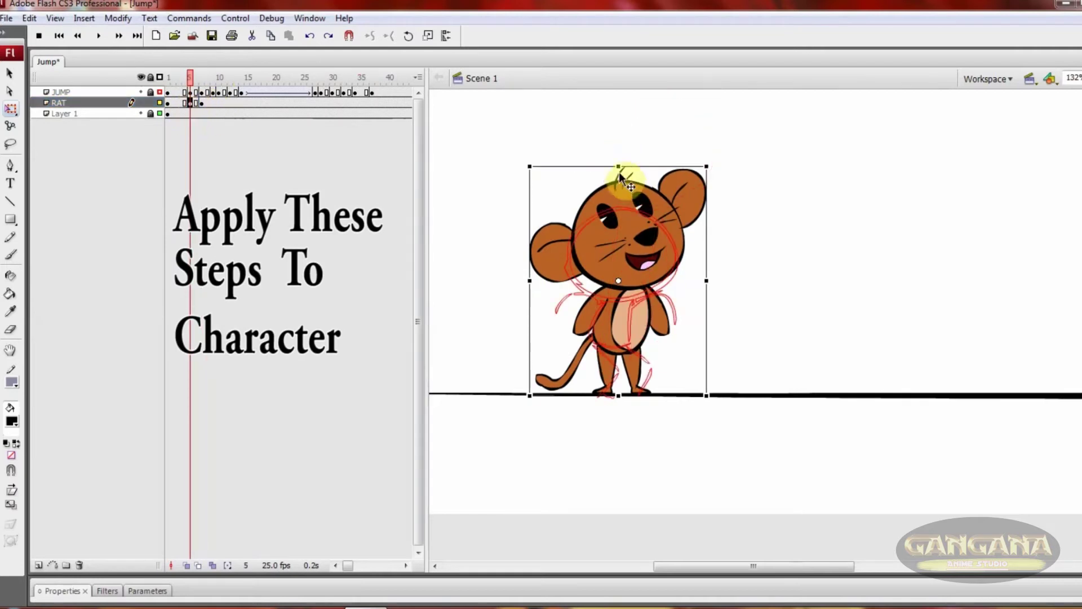
- Squash the rat on frame 5 and turn its head, body and front arm toward the crouching outline
{"action": "left_click_drag", "start_coordinate": [619, 166], "coordinate": [619, 189]}
{"action": "double_click", "coordinate": [674, 256]}
{"action": "left_click", "coordinate": [677, 259]}
{"action": "left_click_drag", "start_coordinate": [717, 183], "coordinate": [735, 202]}
{"action": "left_click", "coordinate": [738, 273]}
{"action": "left_click", "coordinate": [645, 321]}
{"action": "left_click_drag", "start_coordinate": [636, 287], "coordinate": [640, 290]}
{"action": "left_click", "coordinate": [600, 311]}
- Redraw the rat's rear arm raised outward with a black brush outline, fill it brown, and delete the old arm shape
{"action": "double_click", "coordinate": [556, 274]}
{"action": "key", "text": "z"}
{"action": "mouse_move", "coordinate": [555, 273]}
{"action": "left_mouse_down"}
{"action": "mouse_move", "coordinate": [684, 333]}
{"action": "mouse_move", "coordinate": [573, 292]}
{"action": "mouse_move", "coordinate": [783, 358]}
{"action": "left_mouse_up"}
{"action": "key", "text": "b"}
{"action": "mouse_move", "coordinate": [716, 274]}
{"action": "left_mouse_down"}
{"action": "mouse_move", "coordinate": [616, 272]}
{"action": "mouse_move", "coordinate": [716, 284]}
{"action": "mouse_move", "coordinate": [648, 248]}
{"action": "mouse_move", "coordinate": [642, 308]}
{"action": "mouse_move", "coordinate": [719, 291]}
{"action": "left_mouse_up"}
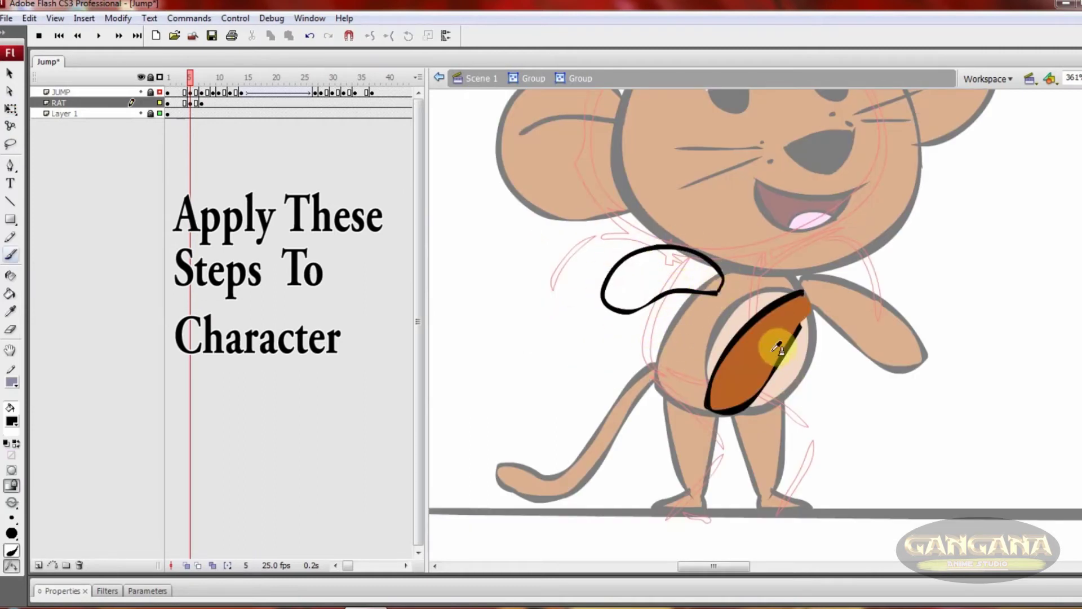
{"action": "left_click", "coordinate": [779, 348]}
{"action": "left_click", "coordinate": [648, 279]}
{"action": "left_click_drag", "start_coordinate": [780, 276], "coordinate": [734, 293]}
{"action": "key", "text": "Delete"}
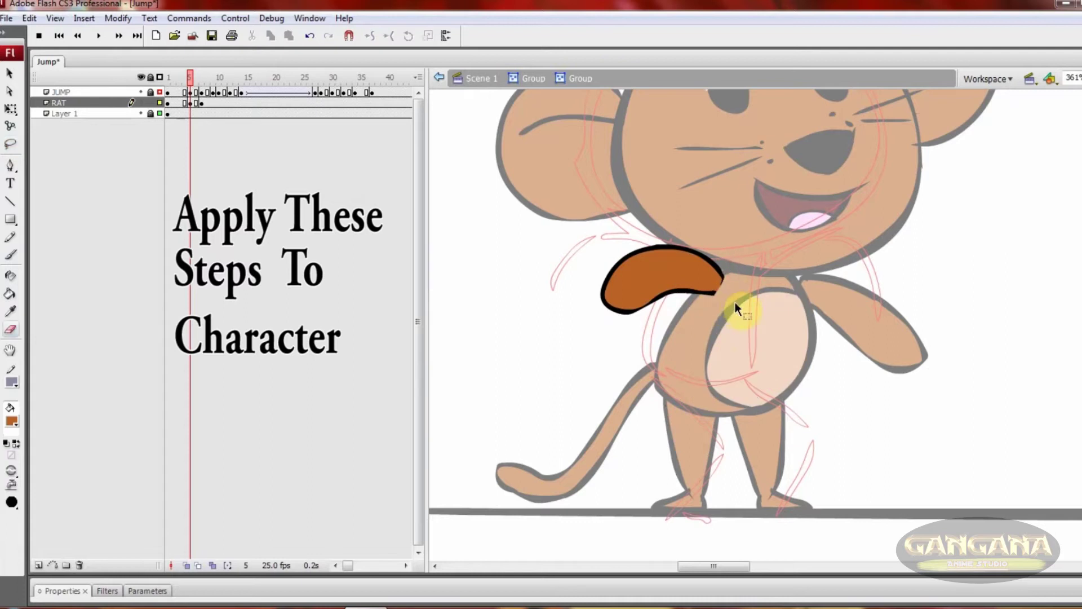
- Replace the rat's front arm with a flipped copy of the redrawn raised arm
{"action": "double_click", "coordinate": [735, 303]}
{"action": "key", "text": "q"}
{"action": "left_click_drag", "start_coordinate": [597, 279], "coordinate": [596, 272]}
{"action": "left_click", "coordinate": [847, 317]}
{"action": "key", "text": "Delete"}
{"action": "left_click_drag", "start_coordinate": [669, 279], "coordinate": [865, 318]}
{"action": "key", "text": "shift+h"}
{"action": "left_click_drag", "start_coordinate": [705, 294], "coordinate": [801, 389]}
{"action": "key", "text": "ctrl+z"}
- Move the rat's old front leg aside and brush a bent front leg in black, filled brown, under the body
{"action": "double_click", "coordinate": [761, 481]}
{"action": "left_click_drag", "start_coordinate": [761, 480], "coordinate": [866, 479]}
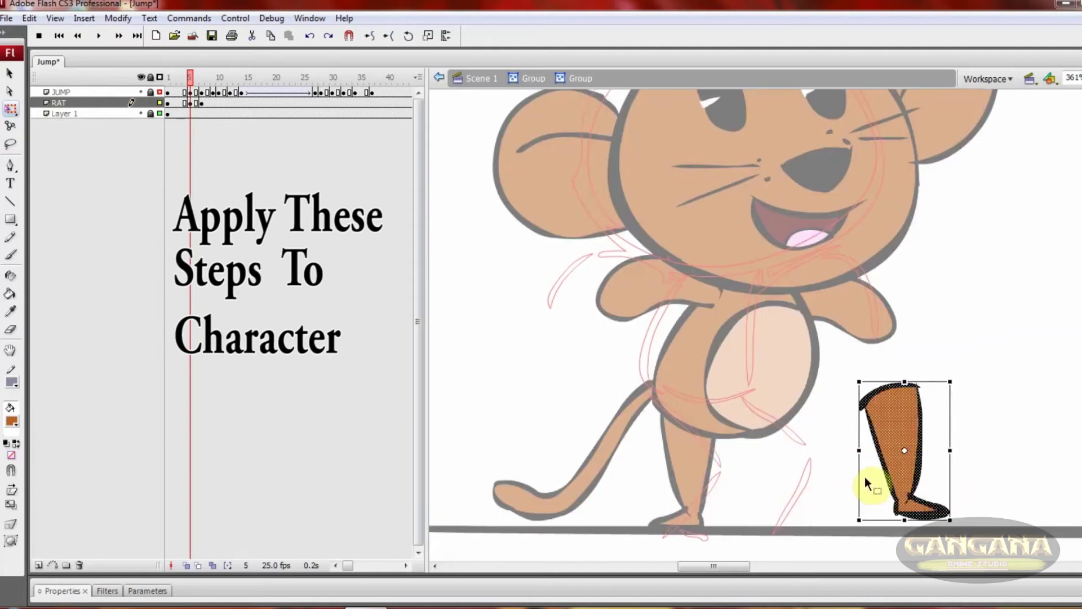
{"action": "key", "text": "b"}
{"action": "left_click", "coordinate": [11, 422]}
{"action": "left_click", "coordinate": [16, 468]}
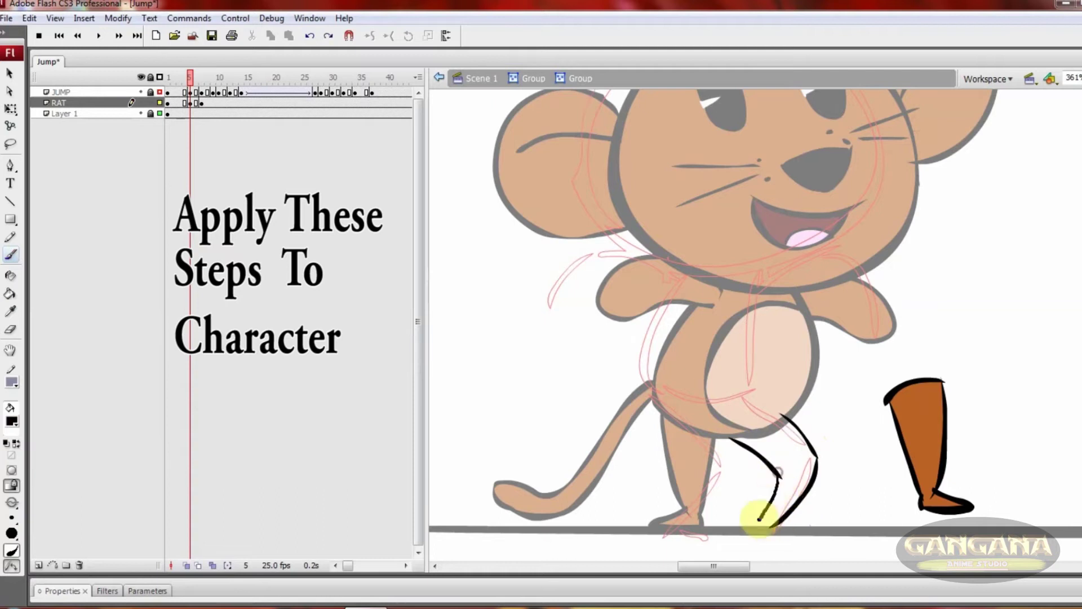
{"action": "left_click", "coordinate": [792, 467]}
{"action": "key", "text": "ctrl+z"}
{"action": "double_click", "coordinate": [783, 525]}
- Place a copy of the bent leg as the rear leg and redraw its thigh to join the body
{"action": "key", "text": "q"}
{"action": "left_click_drag", "start_coordinate": [758, 478], "coordinate": [688, 480]}
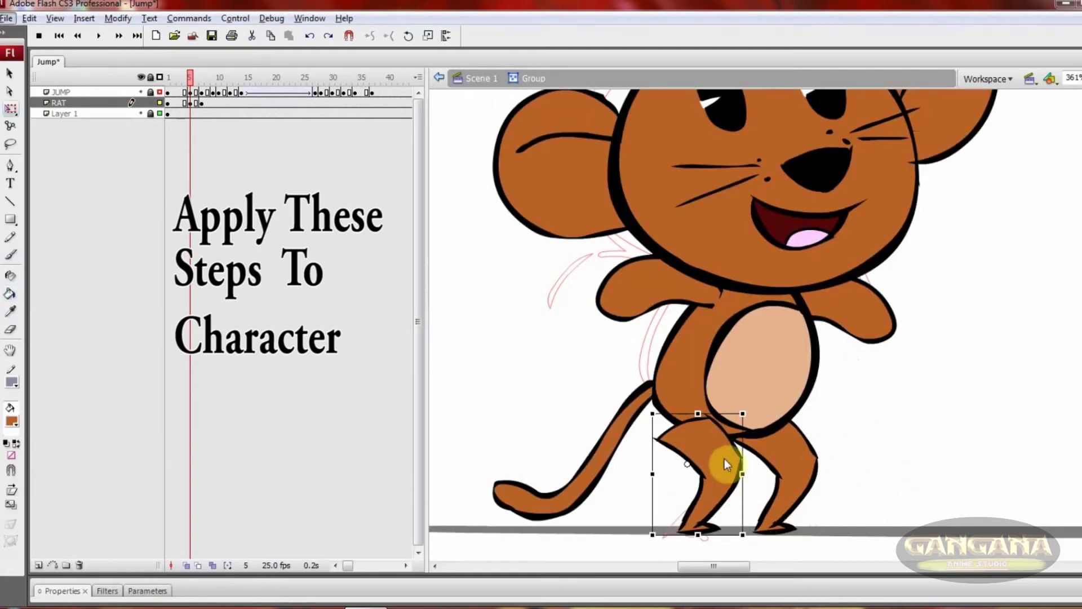
{"action": "double_click", "coordinate": [706, 442]}
{"action": "key", "text": "b"}
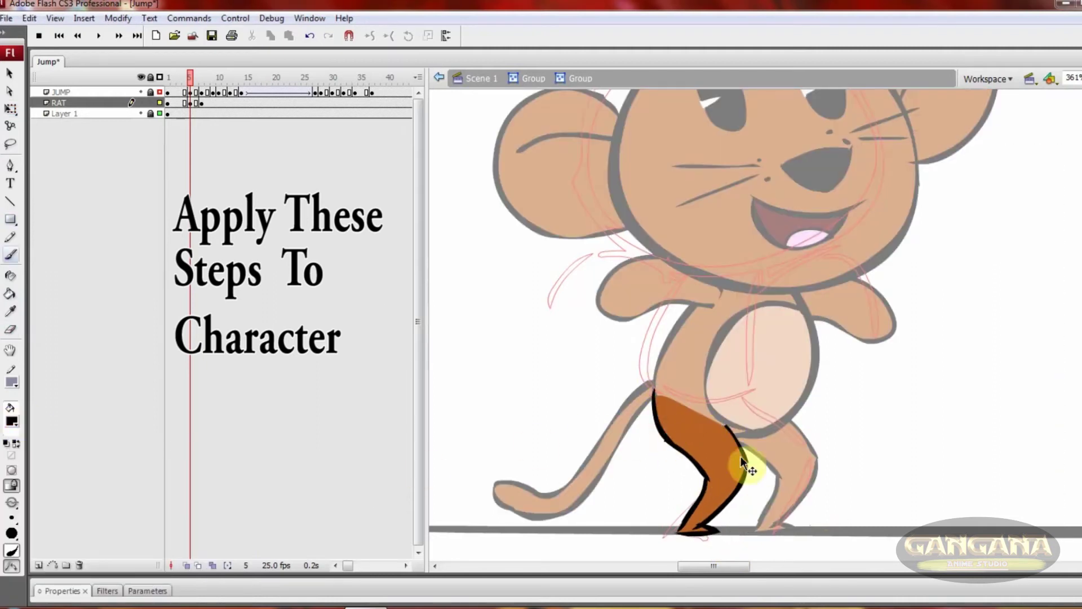
{"action": "key", "text": "q"}
{"action": "double_click", "coordinate": [776, 452]}
- Lower and tilt the rat's head on frame 5, and squash the whole rat slightly for the crouch
{"action": "left_click", "coordinate": [642, 417]}
{"action": "key", "text": "ctrl+minus"}
{"action": "left_click", "coordinate": [739, 188]}
{"action": "left_click", "coordinate": [792, 313]}
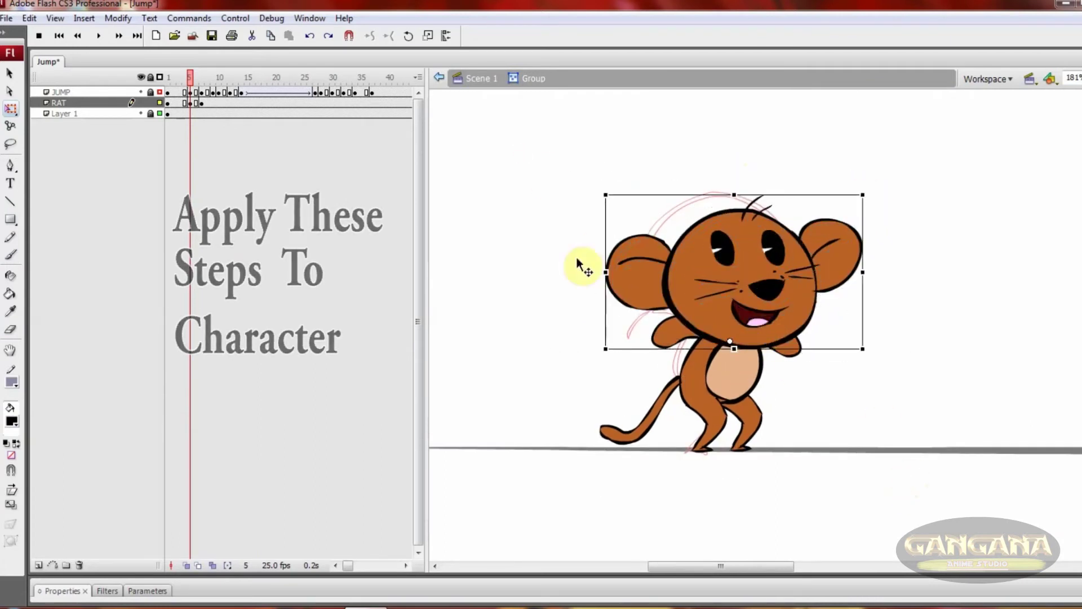
{"action": "double_click", "coordinate": [582, 266]}
{"action": "left_click_drag", "start_coordinate": [732, 208], "coordinate": [732, 216]}
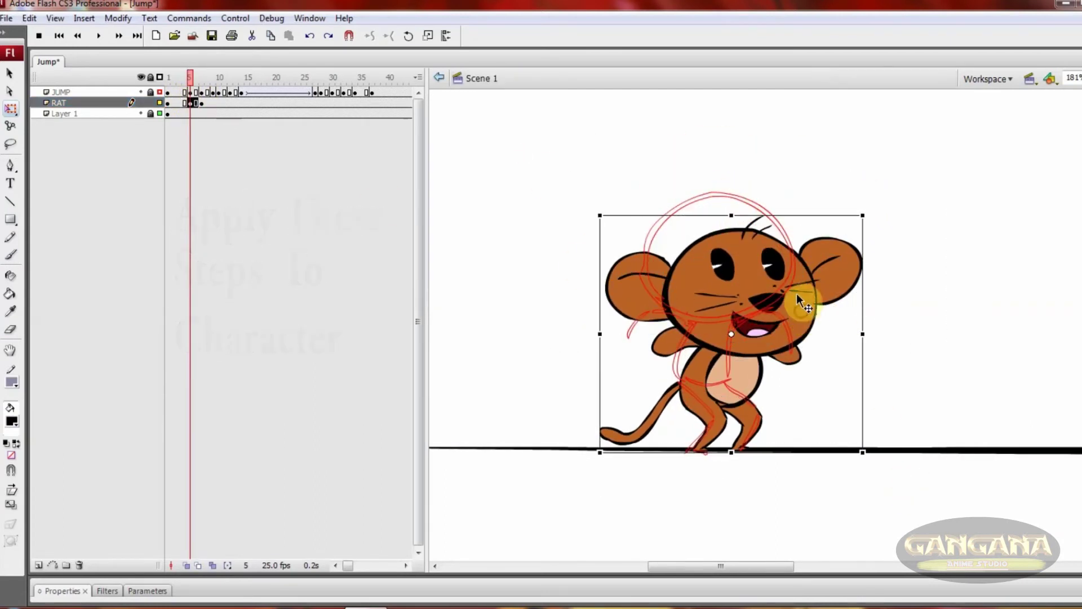
{"action": "double_click", "coordinate": [797, 299]}
{"action": "left_click_drag", "start_coordinate": [812, 330], "coordinate": [816, 338]}
- Using onion skinning, redraw the rat's tail on frame 5 with an upward-curled tip and fill it brown
{"action": "double_click", "coordinate": [640, 447]}
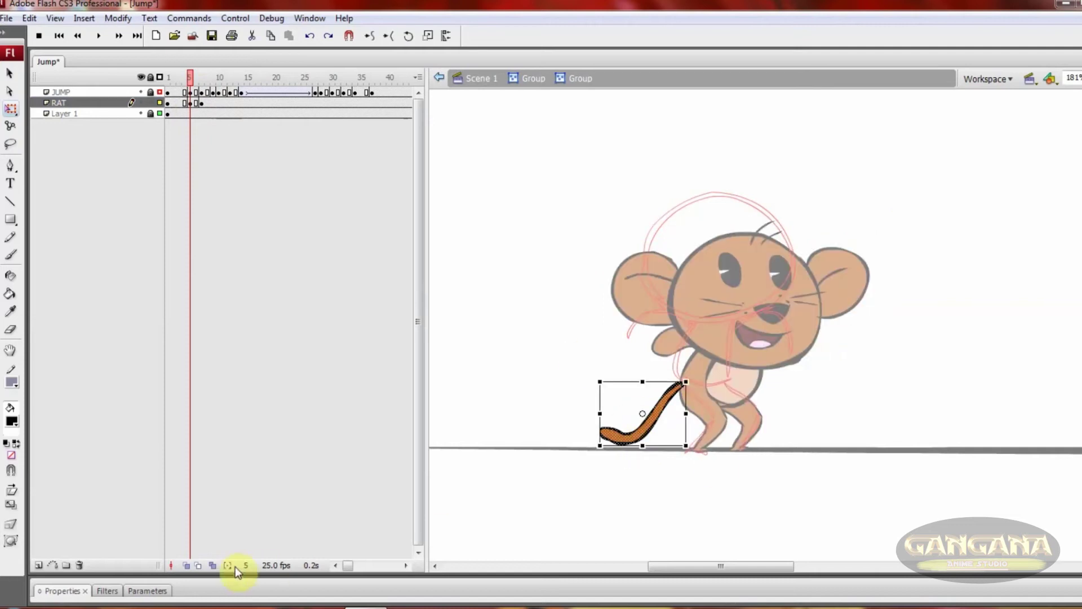
{"action": "left_click", "coordinate": [186, 564]}
{"action": "key", "text": "z"}
{"action": "left_click", "coordinate": [699, 415]}
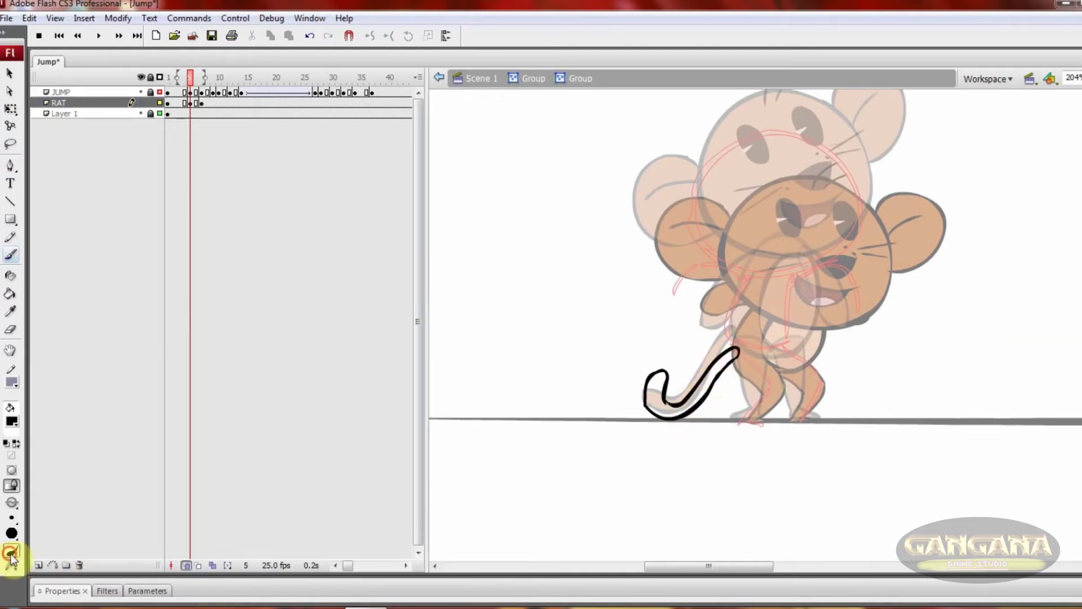
{"action": "double_click", "coordinate": [754, 361]}
{"action": "double_click", "coordinate": [715, 387]}
{"action": "double_click", "coordinate": [709, 418]}
- Scrub from frame 4 to frame 5 to compare the poses, and adjust the crouching rat's arms
{"action": "left_click_drag", "start_coordinate": [181, 92], "coordinate": [188, 91]}
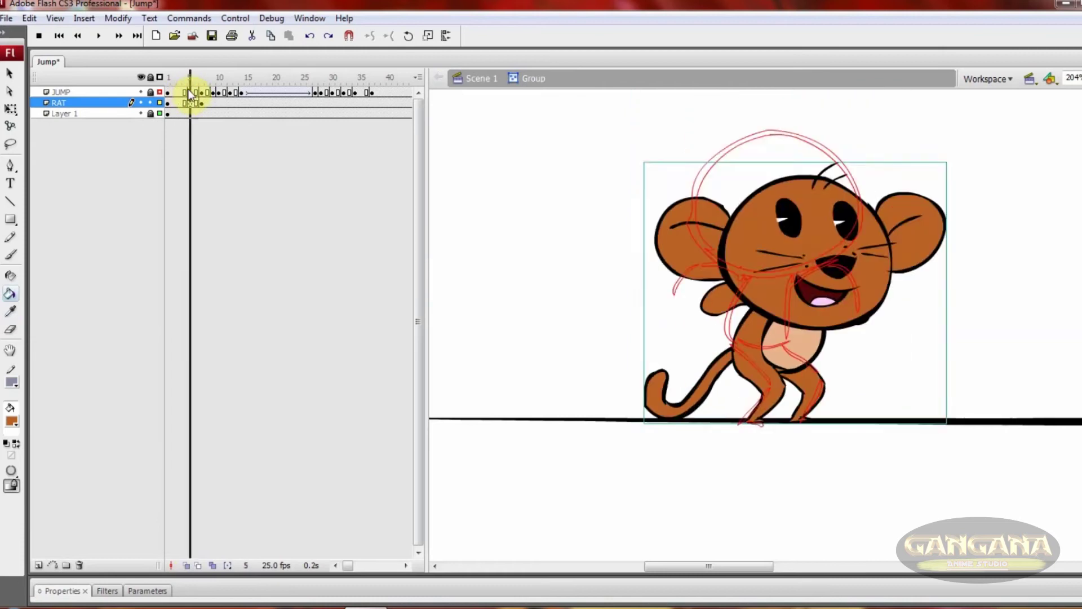
{"action": "double_click", "coordinate": [722, 300]}
{"action": "left_click_drag", "start_coordinate": [873, 327], "coordinate": [814, 299]}
{"action": "key", "text": "q"}
{"action": "key", "text": "ctrl+minus"}
- Insert a keyframe on the RAT layer at frame 10 and select the rat on frame 7
{"action": "left_click", "coordinate": [202, 102]}
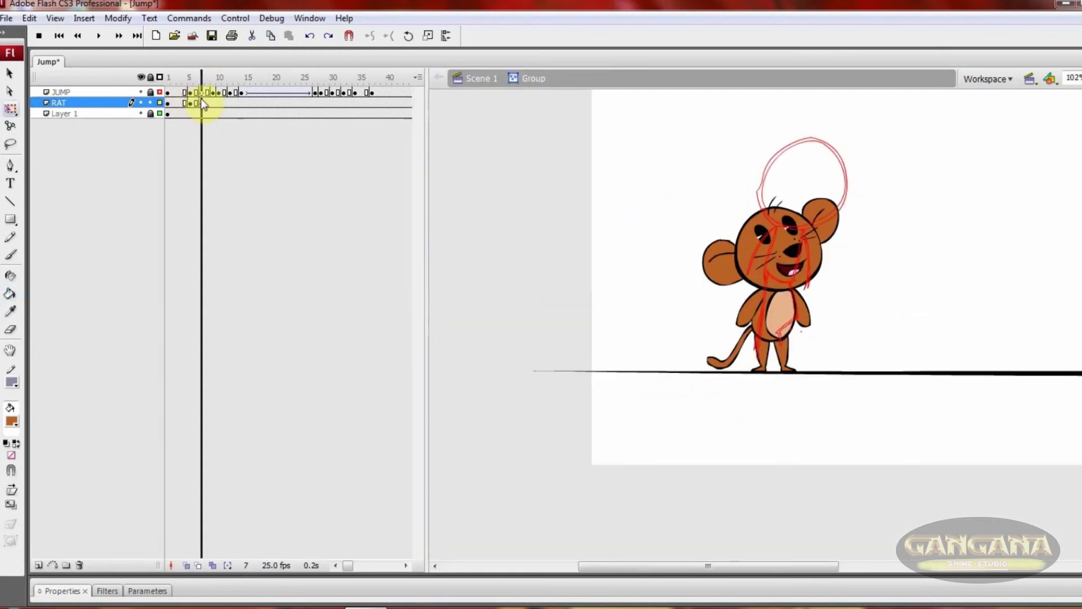
{"action": "key", "text": "F6"}
{"action": "key", "text": "ctrl+z"}
{"action": "key", "text": "ctrl+z"}
{"action": "key", "text": "ctrl+z"}
{"action": "key", "text": "ctrl+z"}
{"action": "key", "text": "ctrl+z"}
{"action": "key", "text": "ctrl+z"}
{"action": "key", "text": "ctrl+z"}
{"action": "key", "text": "ctrl+z"}
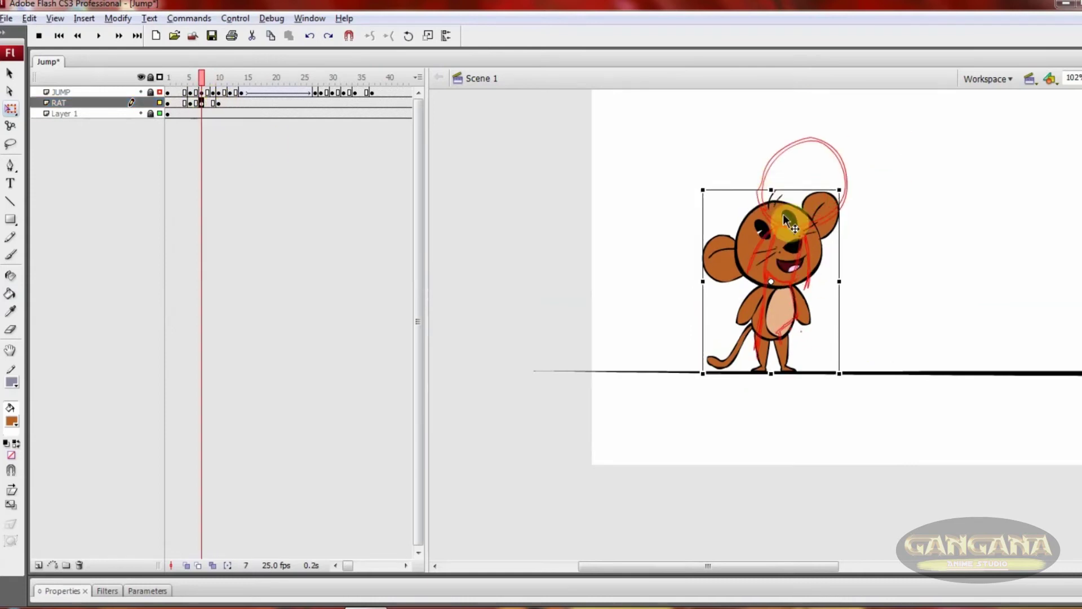
- Raise and tilt the rat on frame 7 to match the leaping outline, and rotate its rear leg backward
{"action": "key", "text": "ctrl+equal"}
{"action": "left_click", "coordinate": [768, 374]}
{"action": "scroll", "coordinate": [780, 434], "scroll_direction": "down", "scroll_amount": 2}
{"action": "left_click_drag", "start_coordinate": [780, 434], "coordinate": [744, 426]}
{"action": "key", "text": "ctrl+z"}
{"action": "key", "text": "ctrl+z"}
{"action": "key", "text": "ctrl+z"}
{"action": "key", "text": "ctrl+z"}
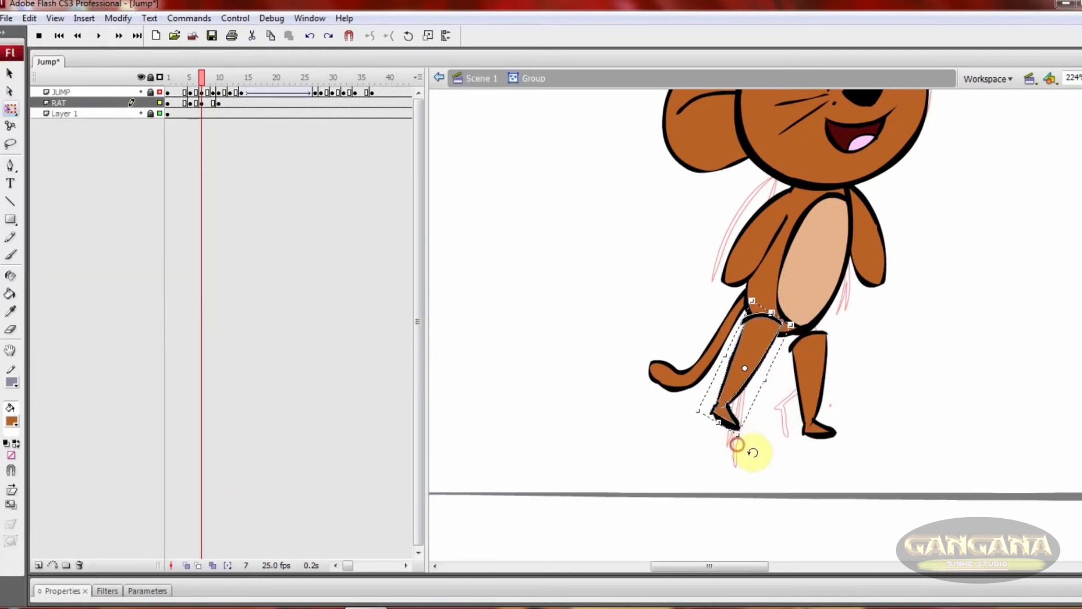
- Redraw the rat's rear leg on frame 7 stretched downward with a pointed foot, and fill it with the old leg's brown
{"action": "double_click", "coordinate": [753, 364]}
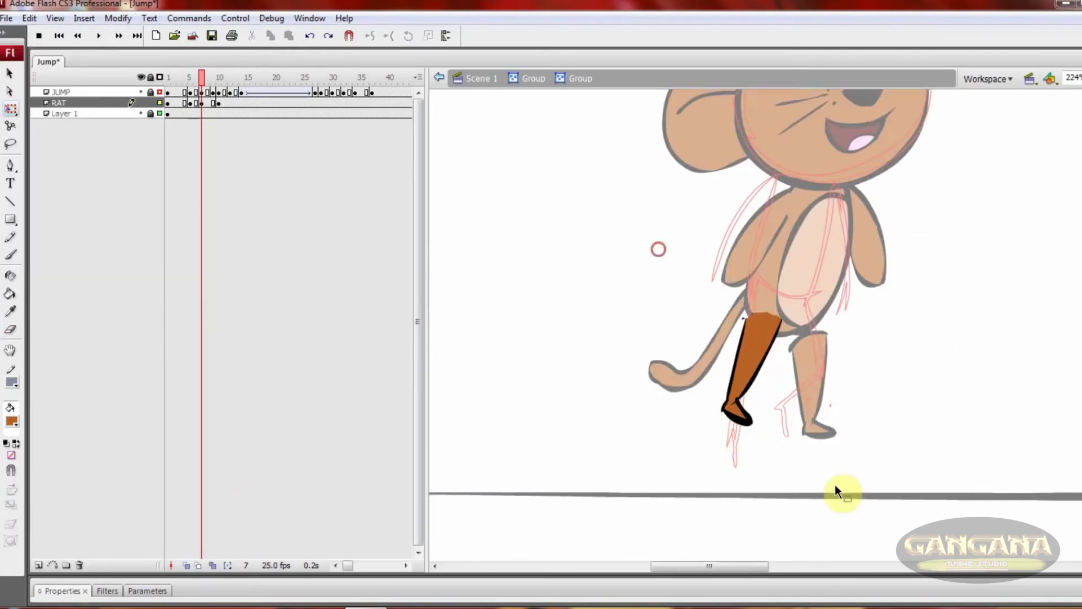
{"action": "key", "text": "b"}
{"action": "left_click", "coordinate": [12, 421]}
{"action": "left_click", "coordinate": [29, 478]}
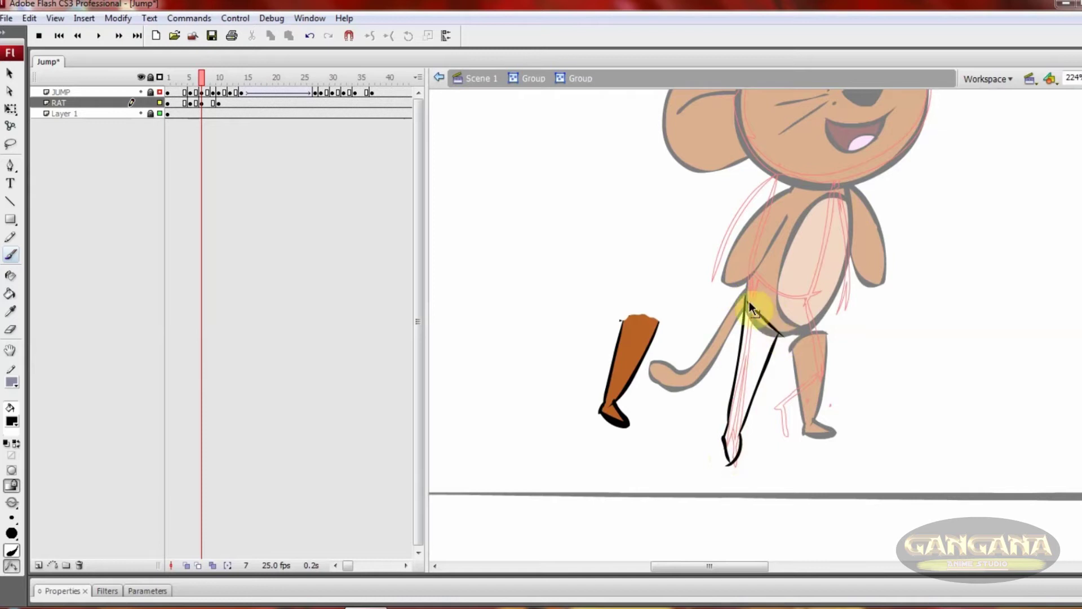
{"action": "key", "text": "i"}
{"action": "left_click", "coordinate": [630, 357]}
{"action": "left_click", "coordinate": [767, 316]}
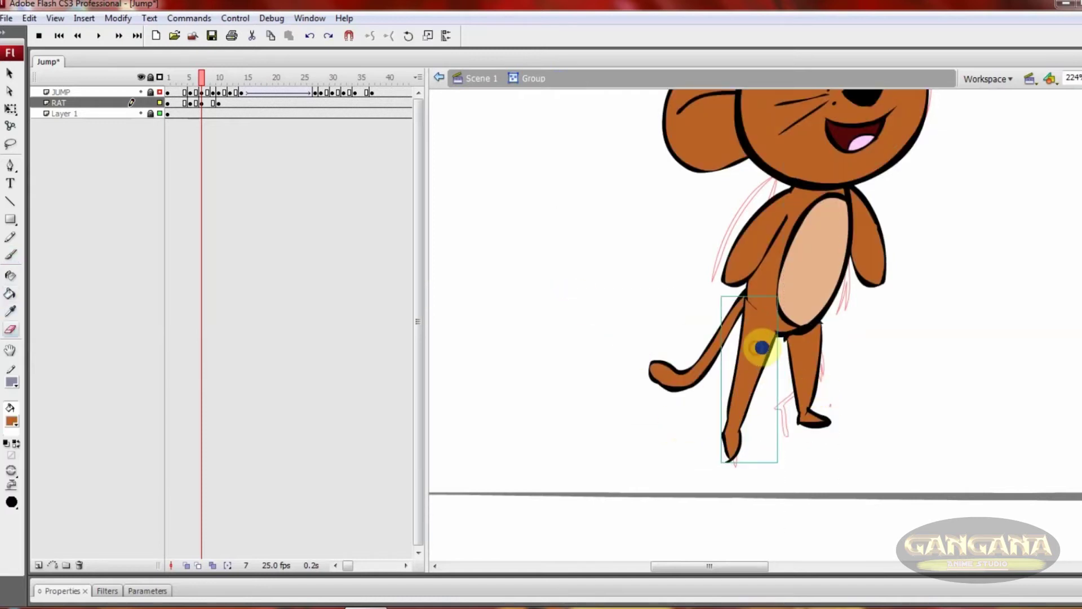
- Redraw the rat's front leg on frame 7 bent back at the knee and fill it with the old leg's brown
{"action": "key", "text": "q"}
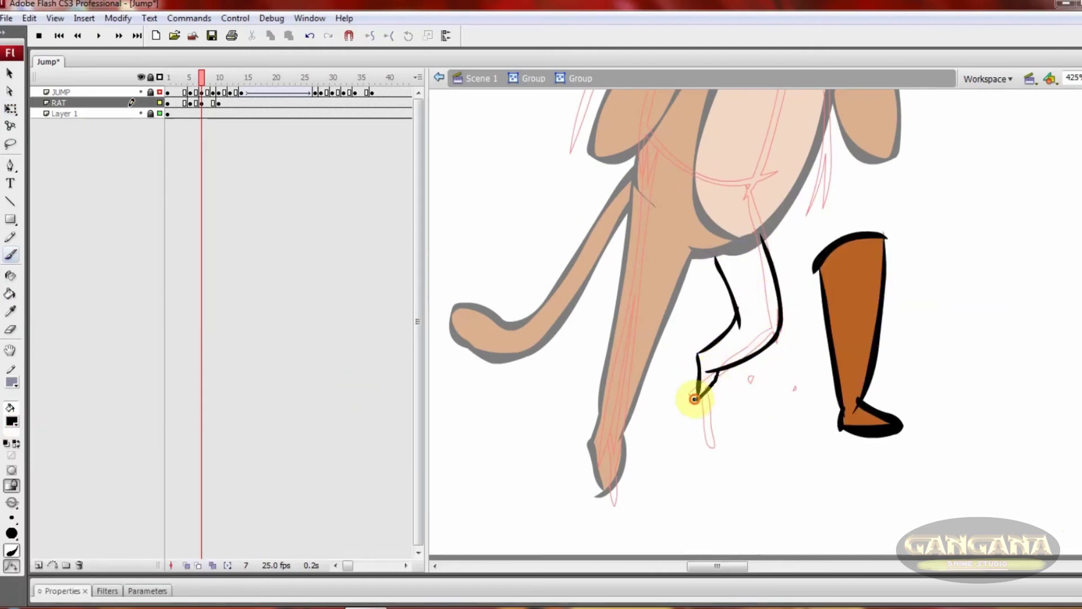
{"action": "left_click", "coordinate": [846, 340]}
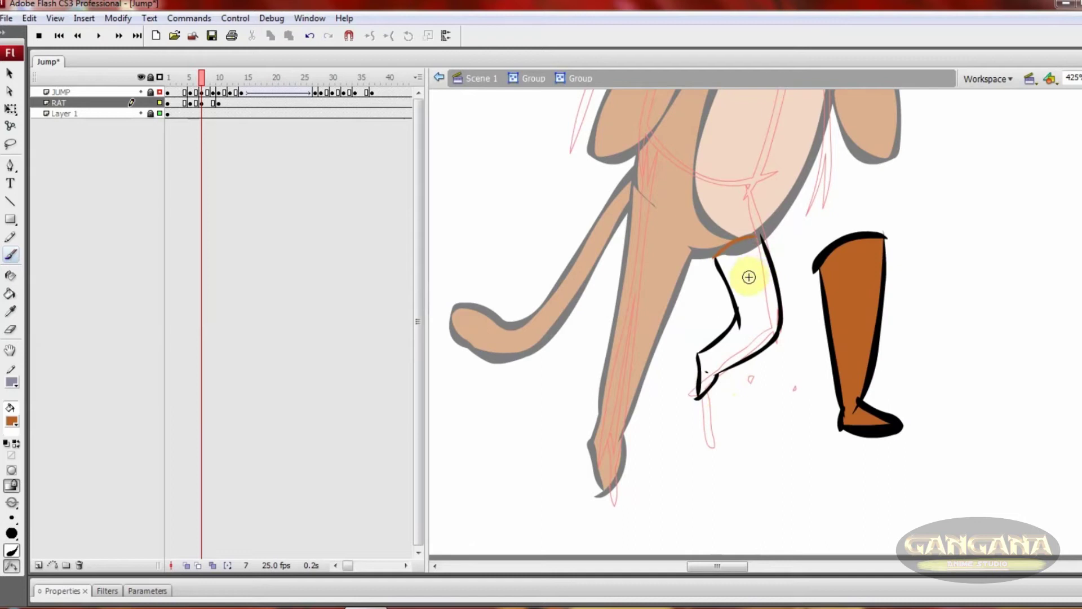
{"action": "left_click", "coordinate": [750, 259]}
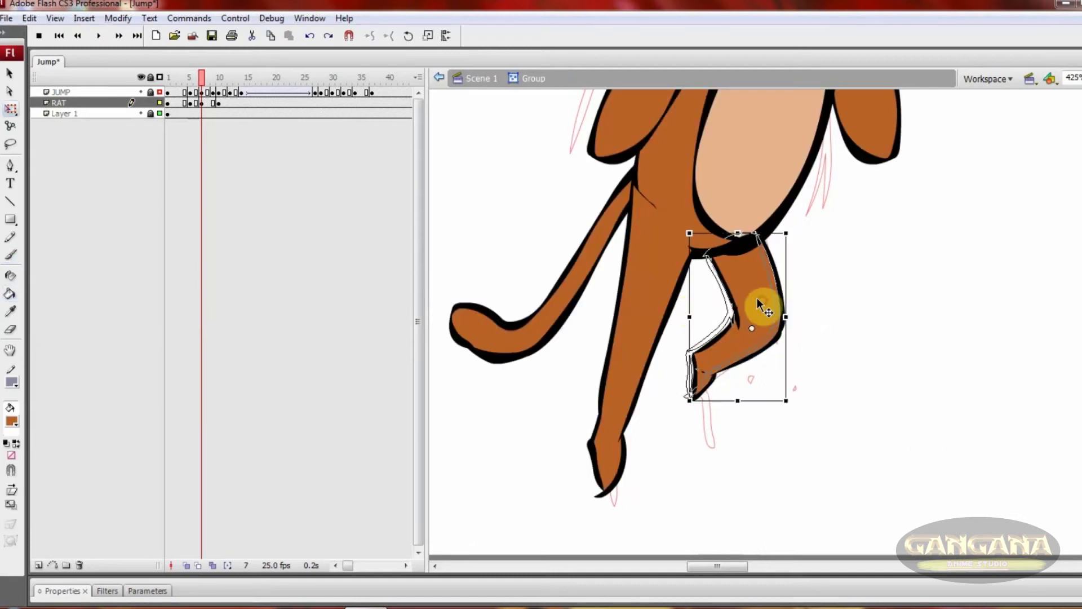
- With onion skinning on, redraw the rat's tail on frame 7 as a long curve trailing toward the ground, filled brown
{"action": "key", "text": "ctrl+minus"}
{"action": "double_click", "coordinate": [671, 294]}
{"action": "left_click", "coordinate": [11, 254]}
{"action": "left_click", "coordinate": [11, 422]}
{"action": "left_click", "coordinate": [8, 451]}
{"action": "mouse_move", "coordinate": [702, 242]}
{"action": "left_mouse_down"}
{"action": "mouse_move", "coordinate": [708, 267]}
{"action": "mouse_move", "coordinate": [631, 395]}
{"action": "left_mouse_up"}
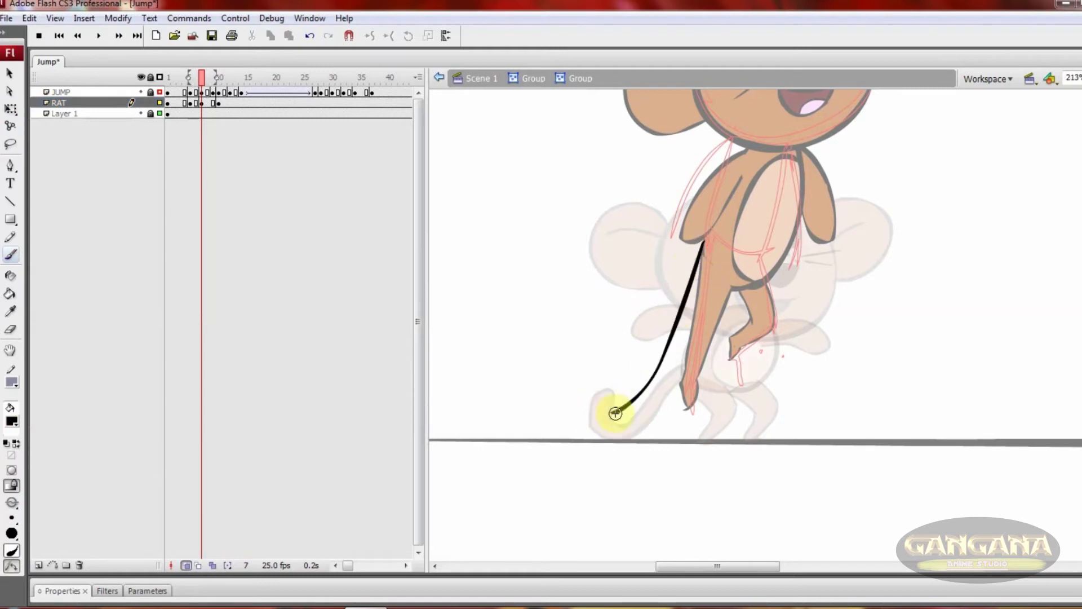
{"action": "key", "text": "ctrl+z"}
{"action": "mouse_move", "coordinate": [702, 242]}
{"action": "left_mouse_down"}
{"action": "mouse_move", "coordinate": [606, 427]}
{"action": "mouse_move", "coordinate": [689, 287]}
{"action": "mouse_move", "coordinate": [611, 427]}
{"action": "left_mouse_up"}
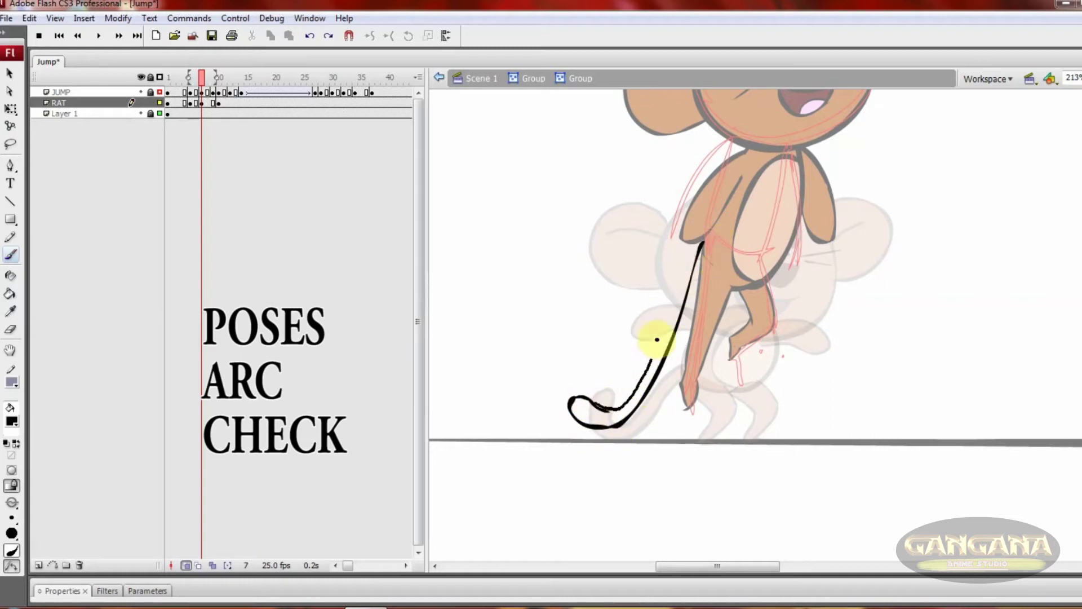
{"action": "key", "text": "ctrl+z"}
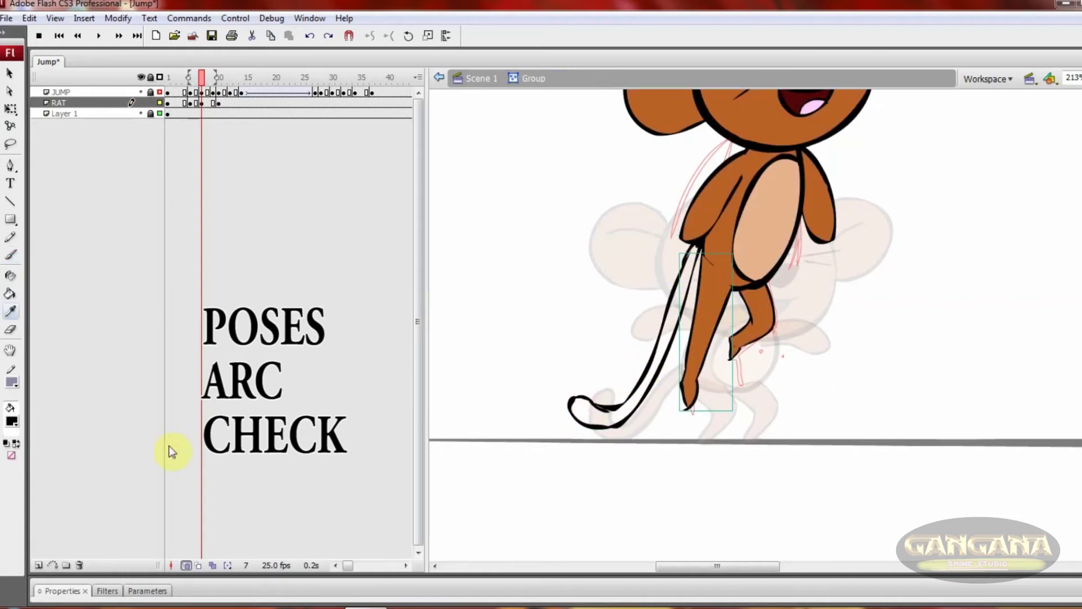
{"action": "left_click", "coordinate": [684, 309]}
{"action": "left_click", "coordinate": [705, 289]}
{"action": "key", "text": "q"}
{"action": "left_click", "coordinate": [731, 349]}
{"action": "left_click_drag", "start_coordinate": [727, 228], "coordinate": [682, 308]}
{"action": "left_click", "coordinate": [682, 307]}
{"action": "left_click", "coordinate": [775, 331]}
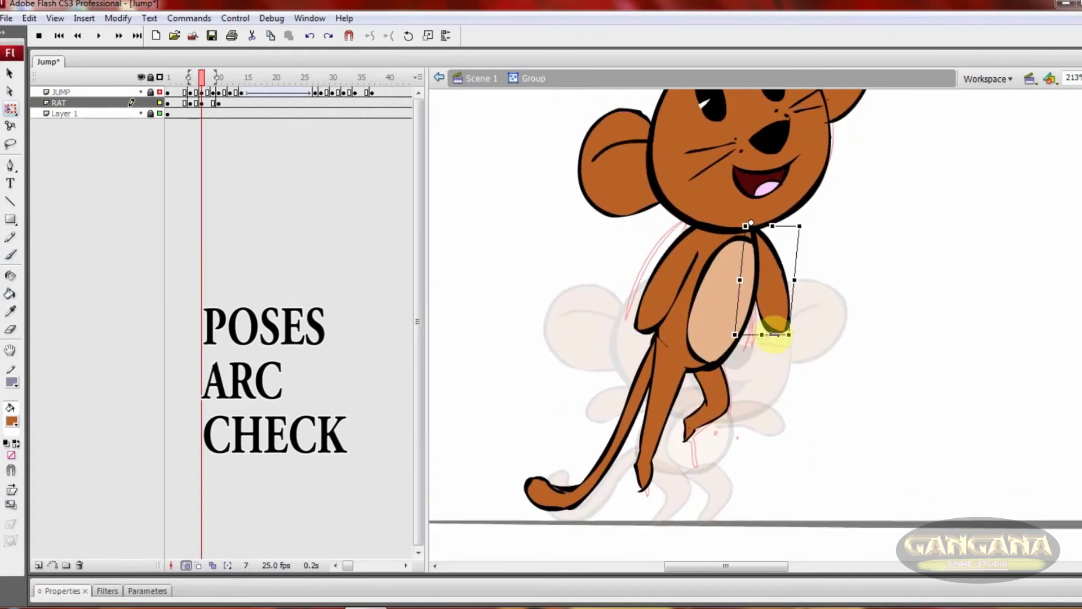
- Add a keyframe on frame 9 of the RAT layer, and raise and tilt the rat to match the jump outline
{"action": "key", "text": "ctrl+minus"}
{"action": "left_click", "coordinate": [213, 102]}
{"action": "left_click", "coordinate": [216, 104]}
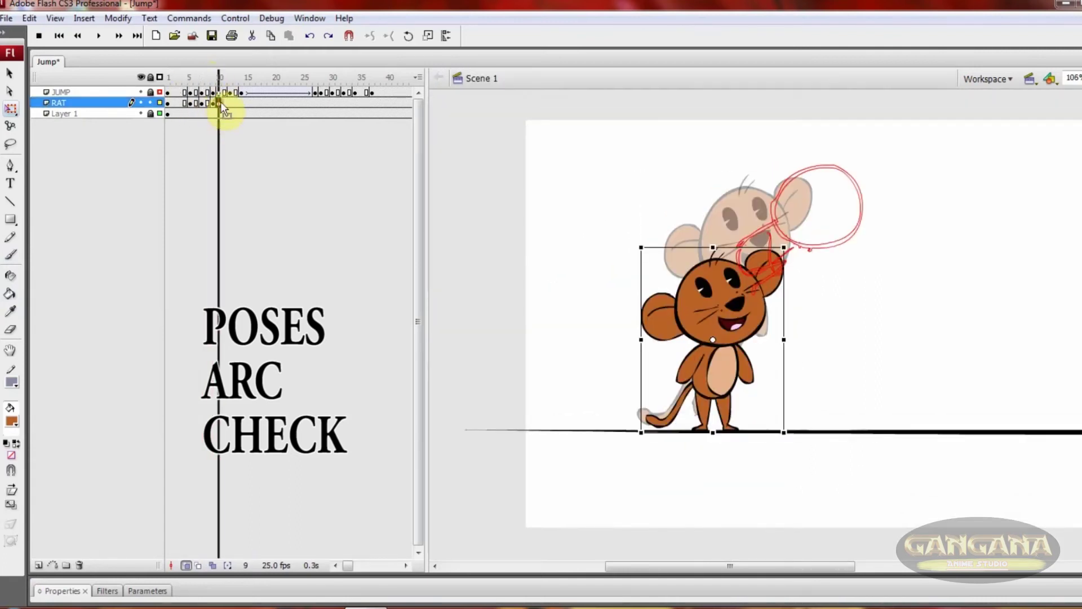
{"action": "left_click", "coordinate": [218, 101]}
{"action": "left_click_drag", "start_coordinate": [761, 242], "coordinate": [751, 236]}
{"action": "double_click", "coordinate": [722, 281]}
{"action": "left_click", "coordinate": [755, 284]}
{"action": "key", "text": "ctrl+equal"}
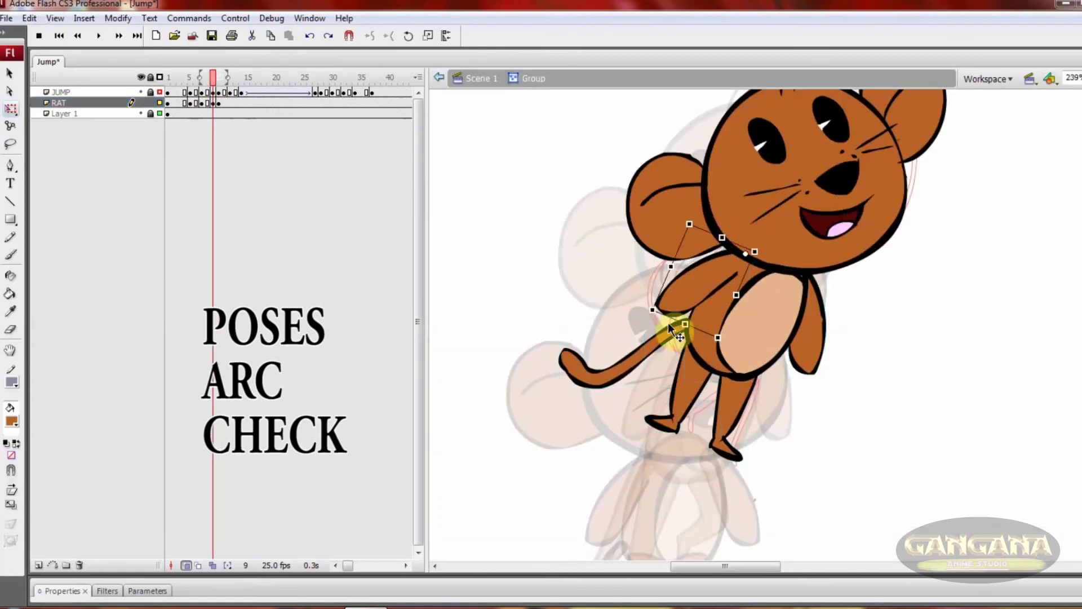
- Redraw the rat's rear arm on frame 9 bent at the elbow, fill it with the old arm's brown and remove the old arm
{"action": "double_click", "coordinate": [709, 293]}
{"action": "left_click_drag", "start_coordinate": [709, 293], "coordinate": [865, 364]}
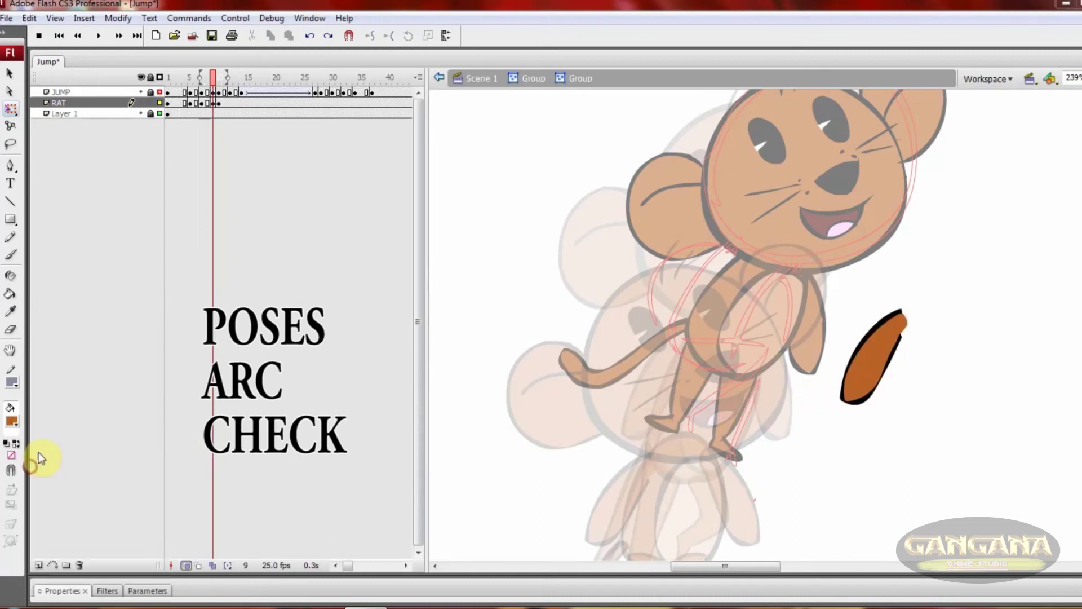
{"action": "key", "text": "b"}
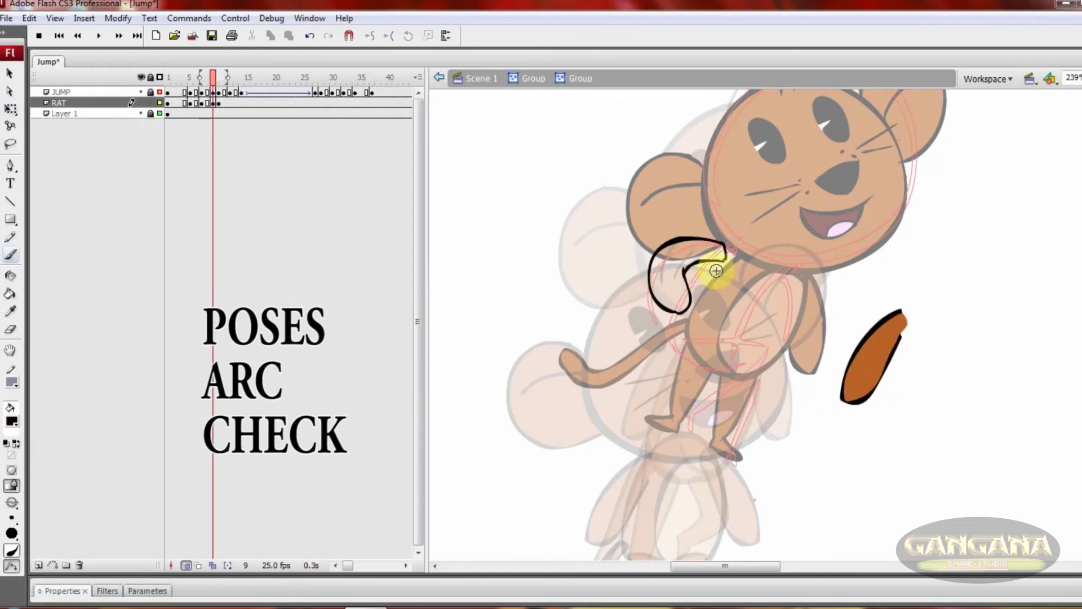
{"action": "key", "text": "i"}
{"action": "left_click", "coordinate": [886, 355]}
{"action": "left_click", "coordinate": [670, 276]}
{"action": "key", "text": "ctrl+z"}
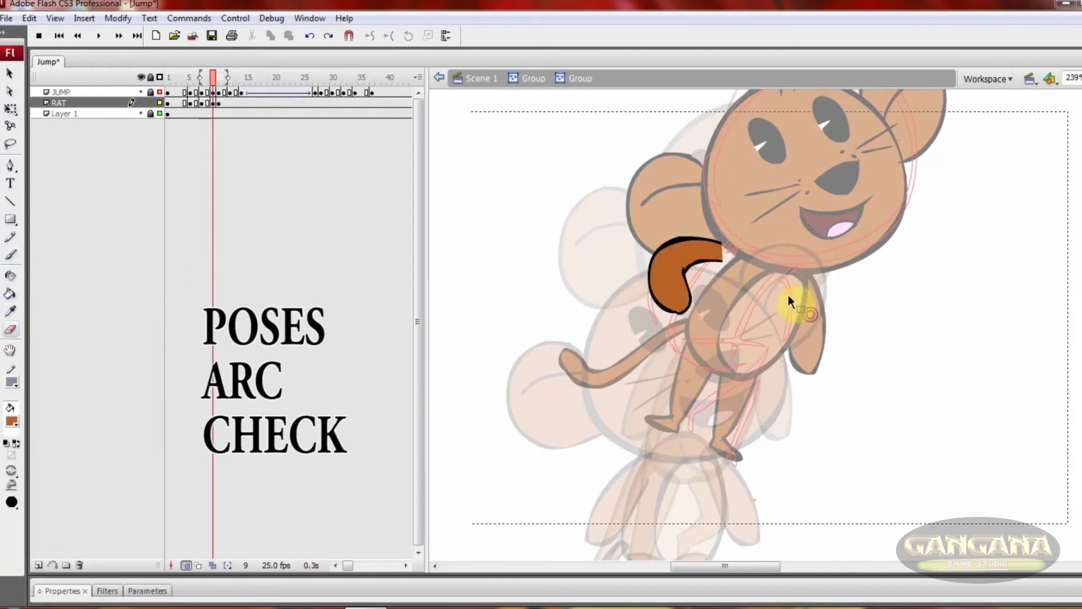
{"action": "double_click", "coordinate": [794, 302], "text": "ctrl"}
- Replace the rat's front arm on frame 9 with a horizontally flipped copy of the bent rear arm, placed at the shoulder
{"action": "key", "text": "q"}
{"action": "left_click", "coordinate": [810, 345]}
{"action": "left_click_drag", "start_coordinate": [706, 259], "coordinate": [827, 322], "text": "ctrl"}
{"action": "key", "text": "Delete"}
{"action": "key", "text": "ctrl+shift+h"}
{"action": "left_click_drag", "start_coordinate": [911, 322], "coordinate": [831, 307]}
- Redraw the rat's rear leg on frame 9 with a sharply bent knee and fill it with the old leg's brown
{"action": "left_click", "coordinate": [688, 406]}
{"action": "double_click", "coordinate": [691, 384]}
{"action": "mouse_move", "coordinate": [692, 384]}
{"action": "left_mouse_down"}
{"action": "mouse_move", "coordinate": [825, 417]}
{"action": "mouse_move", "coordinate": [875, 415]}
{"action": "left_mouse_up"}
{"action": "key", "text": "b"}
{"action": "mouse_move", "coordinate": [737, 366]}
{"action": "left_mouse_down"}
{"action": "mouse_move", "coordinate": [676, 350]}
{"action": "mouse_move", "coordinate": [712, 412]}
{"action": "left_mouse_up"}
{"action": "left_click_drag", "start_coordinate": [734, 367], "coordinate": [712, 384]}
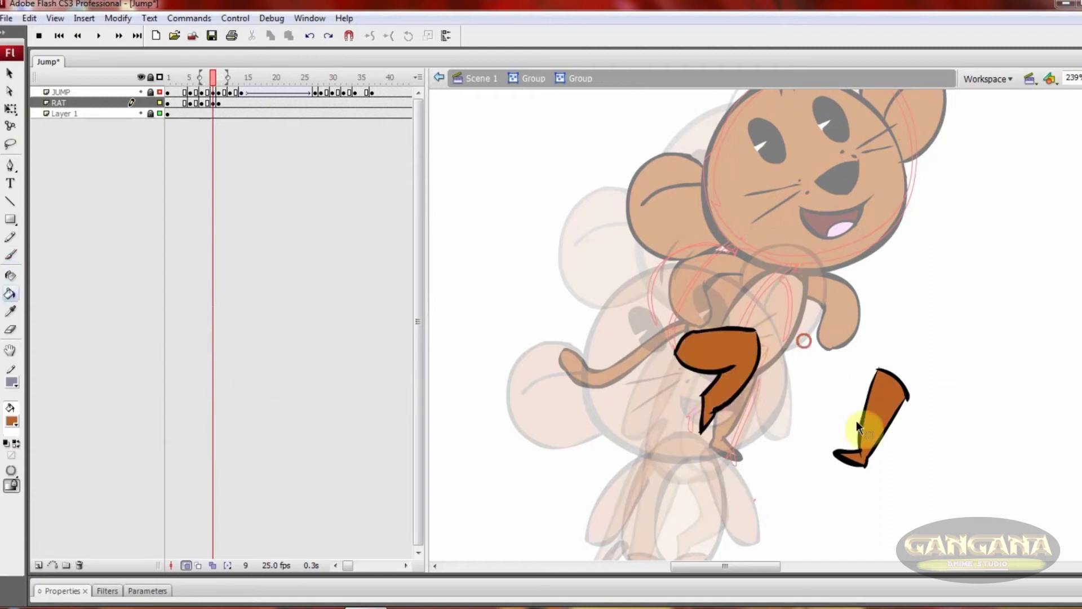
{"action": "double_click", "coordinate": [664, 346]}
- Adjust the position of the rat's front leg on frame 9 beside the bent rear leg
{"action": "key", "text": "q"}
{"action": "left_click", "coordinate": [754, 373]}
{"action": "left_click_drag", "start_coordinate": [743, 359], "coordinate": [704, 367]}
- Redraw the rat's tail on frame 9 trailing down behind the body, fill it with the old tail's brown and delete the old tail
{"action": "double_click", "coordinate": [598, 369]}
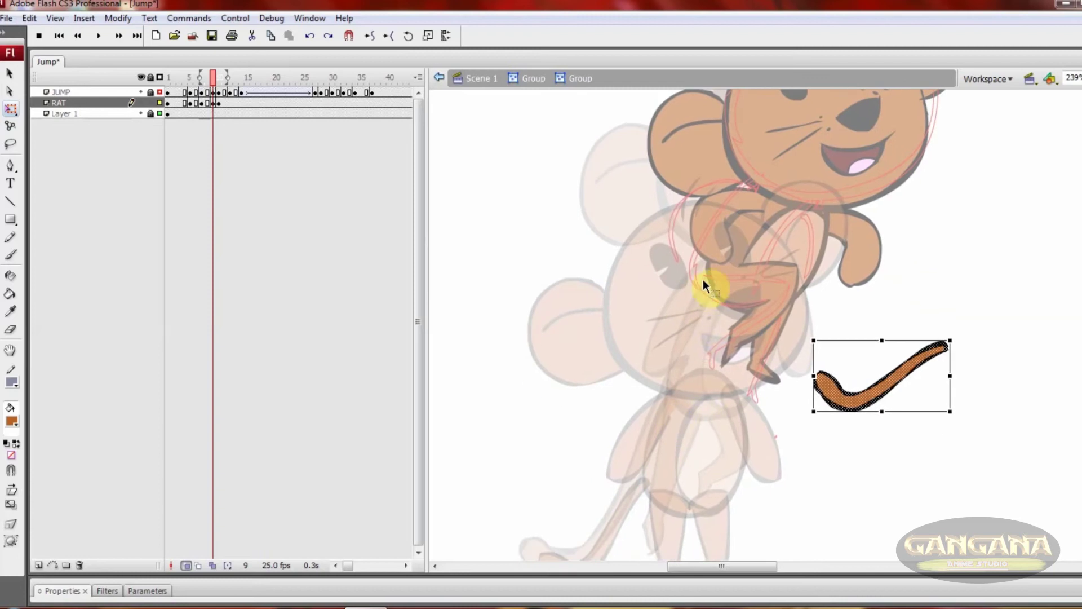
{"action": "key", "text": "b"}
{"action": "left_click", "coordinate": [11, 421]}
{"action": "left_click", "coordinate": [8, 461]}
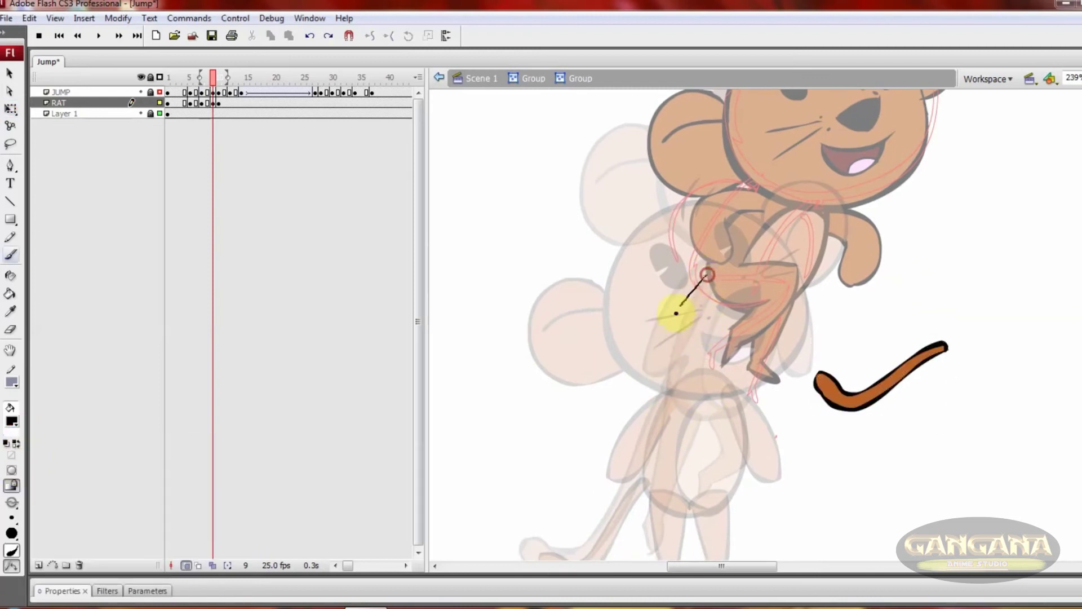
{"action": "key", "text": "i"}
{"action": "left_click", "coordinate": [868, 397]}
{"action": "left_click", "coordinate": [665, 360]}
{"action": "left_click_drag", "start_coordinate": [961, 330], "coordinate": [781, 411]}
{"action": "key", "text": "Delete"}
{"action": "double_click", "coordinate": [874, 381]}
{"action": "left_click_drag", "start_coordinate": [699, 316], "coordinate": [704, 312]}
- On frame 10, replace the standing rat with the frame 9 pose and display the JUMP sketch without outline mode
{"action": "key", "text": "ctrl+minus"}
{"action": "left_click_drag", "start_coordinate": [179, 102], "coordinate": [220, 110]}
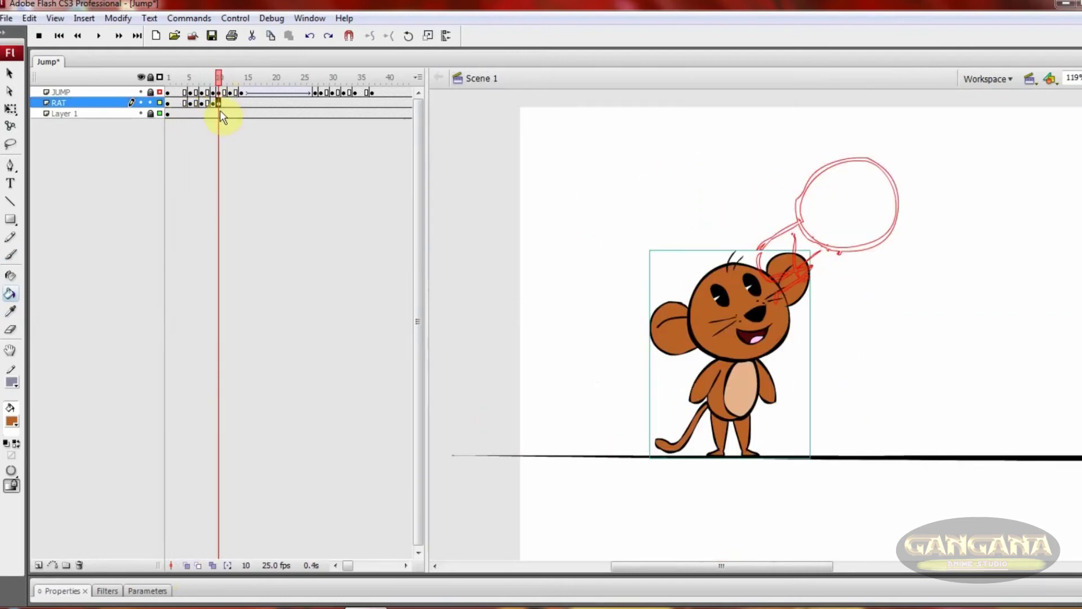
{"action": "left_click_drag", "start_coordinate": [840, 225], "coordinate": [868, 216]}
{"action": "key", "text": "q"}
{"action": "left_click", "coordinate": [160, 92]}
{"action": "left_click", "coordinate": [141, 92], "text": "alt"}
{"action": "left_click", "coordinate": [141, 91], "text": "alt"}
{"action": "left_click", "coordinate": [229, 93]}
{"action": "left_click", "coordinate": [219, 104]}
- Tilt the rat forward on frame 10 and rotate its head to match the JUMP sketch
{"action": "double_click", "coordinate": [862, 208]}
{"action": "left_click", "coordinate": [862, 207]}
{"action": "left_click_drag", "start_coordinate": [926, 147], "coordinate": [930, 217]}
{"action": "left_click", "coordinate": [817, 257]}
{"action": "left_click", "coordinate": [857, 209]}
{"action": "left_click_drag", "start_coordinate": [942, 145], "coordinate": [953, 179]}
- Replace the rat's straight leg on frame 10 with a bent one and tuck both legs up against the body
{"action": "left_click", "coordinate": [827, 295]}
{"action": "left_click_drag", "start_coordinate": [806, 296], "coordinate": [796, 275]}
{"action": "key", "text": "z"}
{"action": "left_click_drag", "start_coordinate": [738, 203], "coordinate": [857, 369]}
{"action": "left_click", "coordinate": [859, 363]}
{"action": "key", "text": "Delete"}
{"action": "key", "text": "ctrl+minus"}
{"action": "key", "text": "q"}
{"action": "left_click_drag", "start_coordinate": [786, 304], "coordinate": [803, 309]}
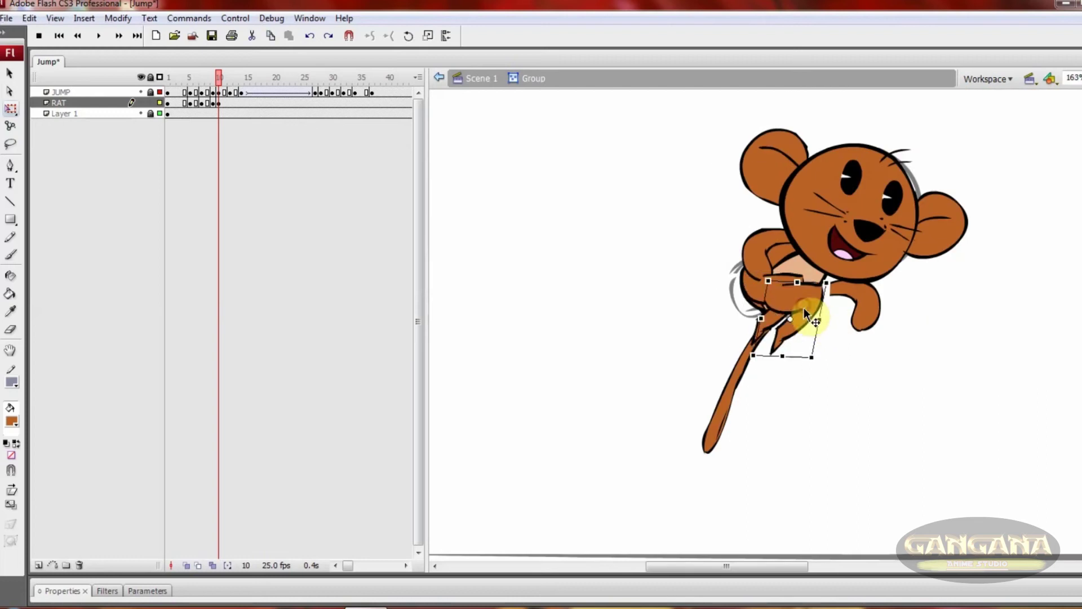
{"action": "left_click_drag", "start_coordinate": [788, 353], "coordinate": [804, 332]}
- Tuck both of the rat's arms against its belly on frame 10 and rotate the head slightly further clockwise
{"action": "left_click_drag", "start_coordinate": [868, 314], "coordinate": [833, 314]}
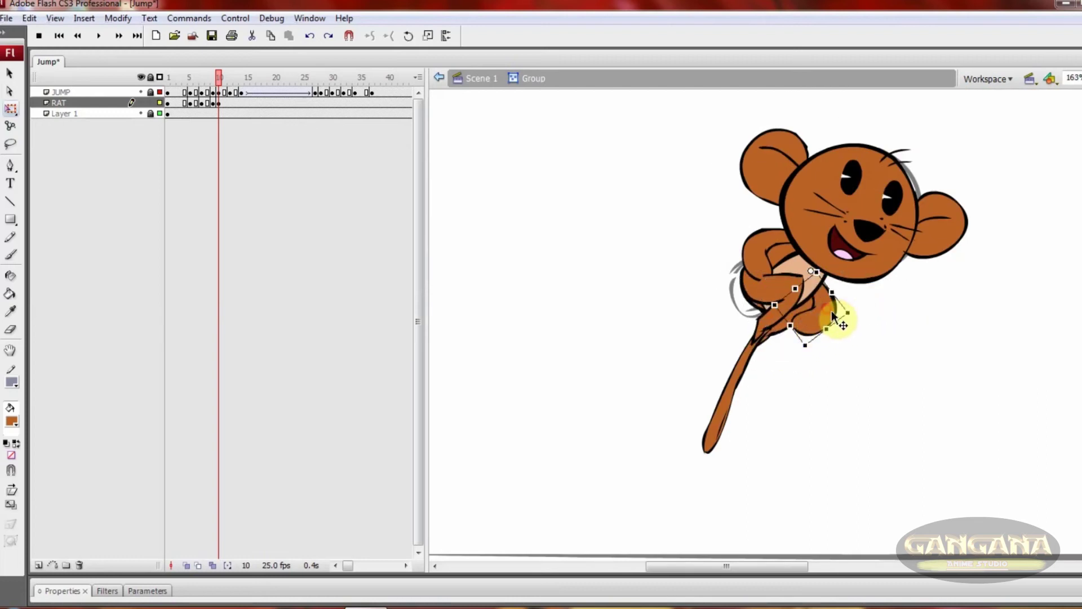
{"action": "left_click", "coordinate": [780, 260]}
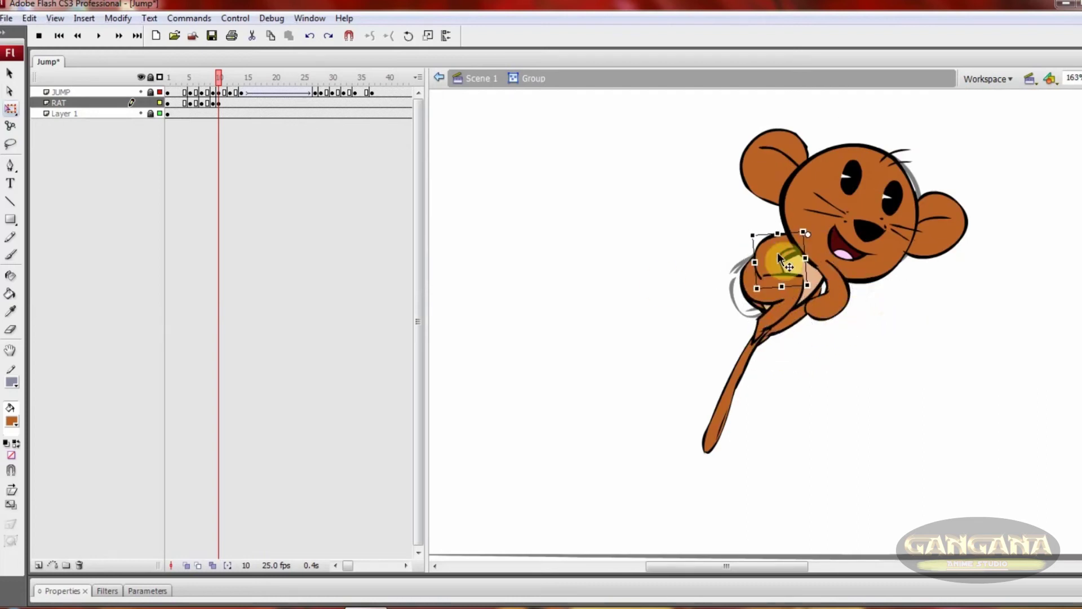
{"action": "left_click", "coordinate": [821, 331]}
{"action": "left_click", "coordinate": [868, 257]}
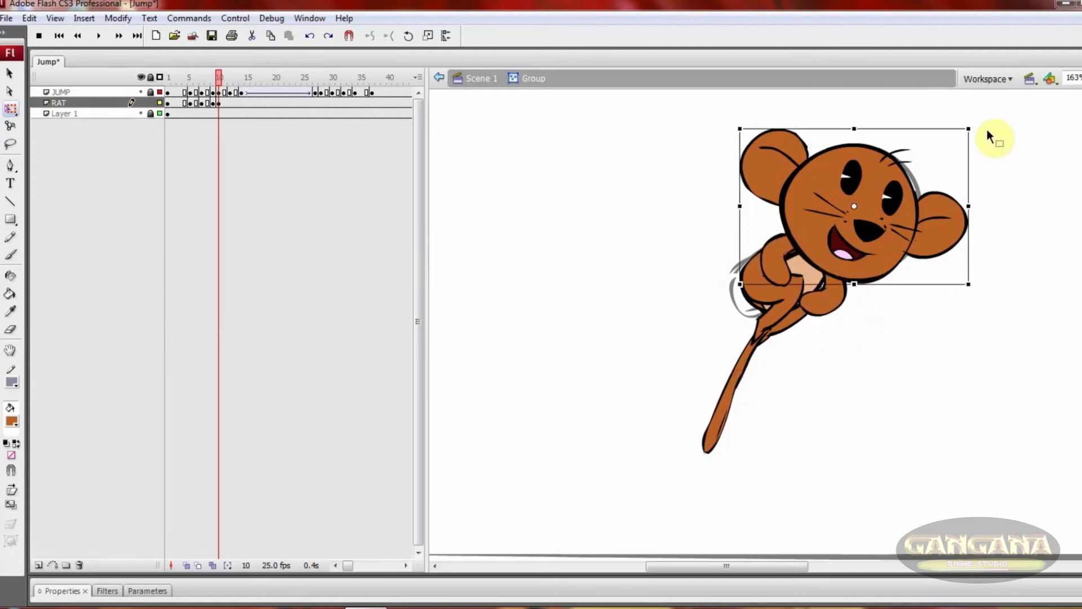
- With onion skinning on, redraw the rat's tail on frame 10 as a slight curve from the hip, filled brown
{"action": "left_click", "coordinate": [742, 370]}
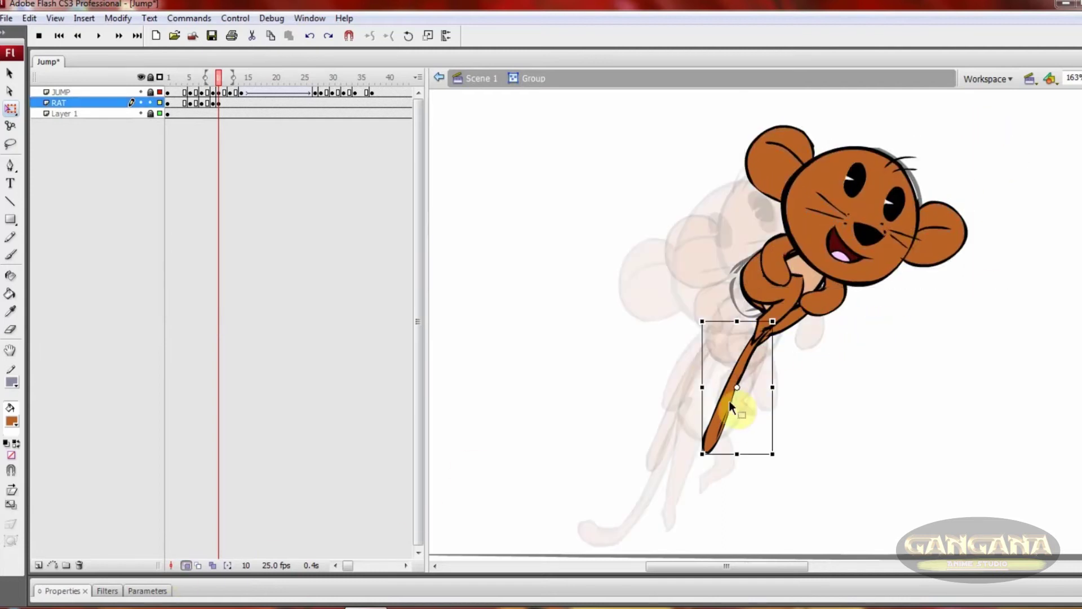
{"action": "double_click", "coordinate": [712, 380]}
{"action": "left_click", "coordinate": [11, 422]}
{"action": "left_click", "coordinate": [40, 462]}
{"action": "key", "text": "b"}
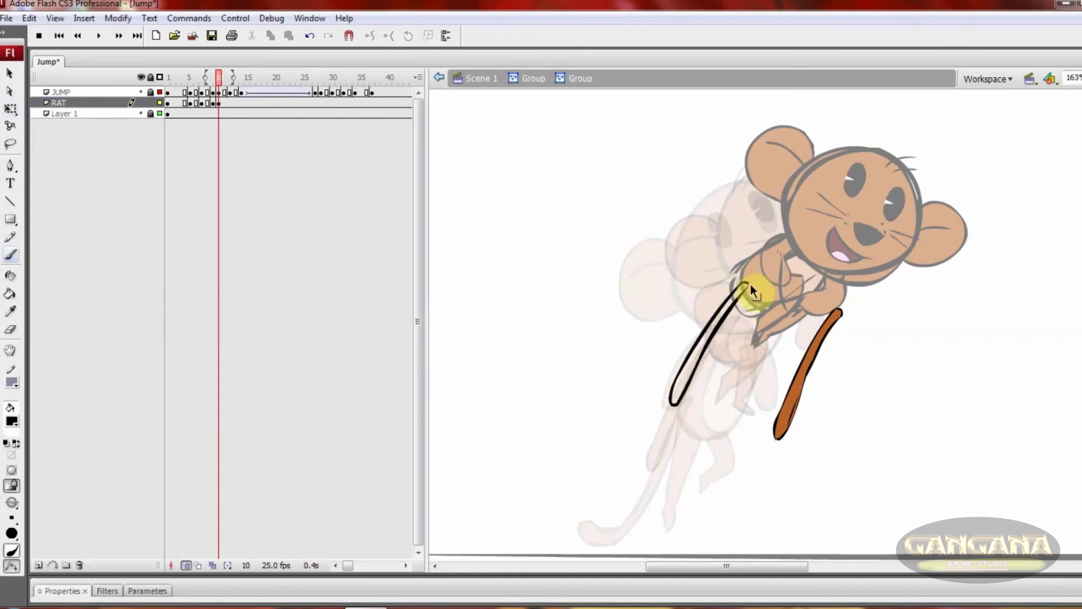
{"action": "key", "text": "ctrl+z"}
{"action": "key", "text": "ctrl+z"}
{"action": "key", "text": "q"}
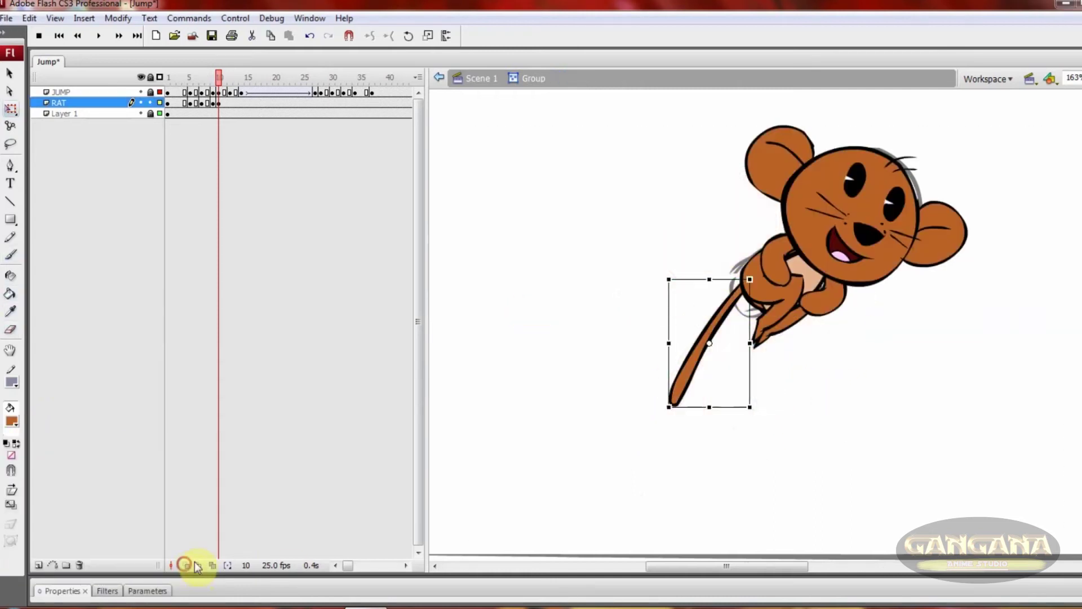
- Add a keyframe on frame 12 of the RAT layer, and rotate and move the rat onto the tumbling sketch, head pointing left
{"action": "left_click", "coordinate": [186, 107]}
{"action": "key", "text": "ctrl+minus"}
{"action": "left_click", "coordinate": [219, 103]}
{"action": "left_click", "coordinate": [230, 103]}
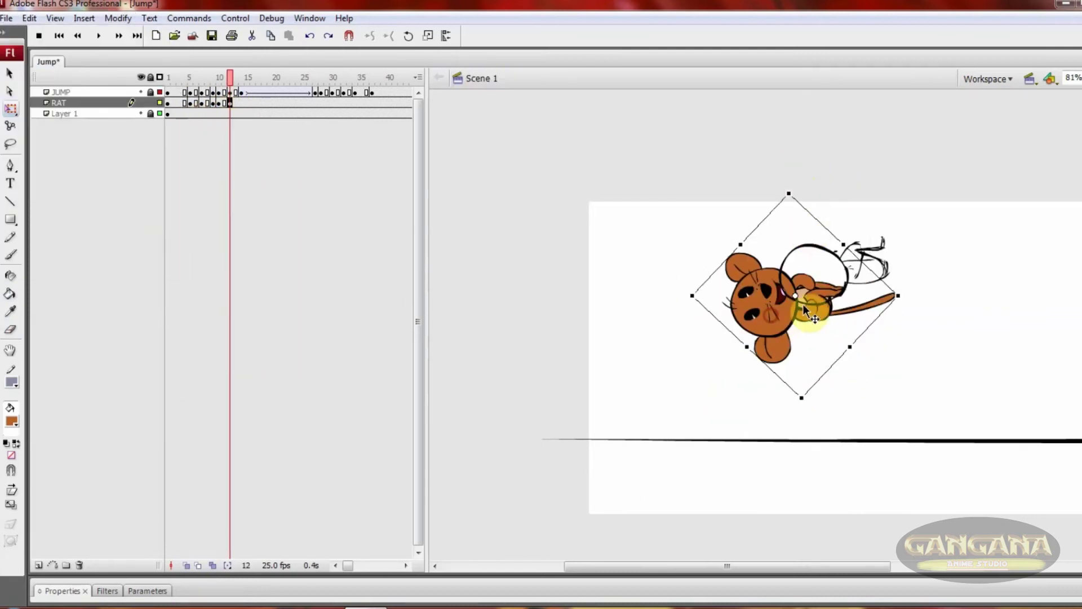
{"action": "left_click", "coordinate": [186, 565]}
{"action": "key", "text": "ctrl+equal"}
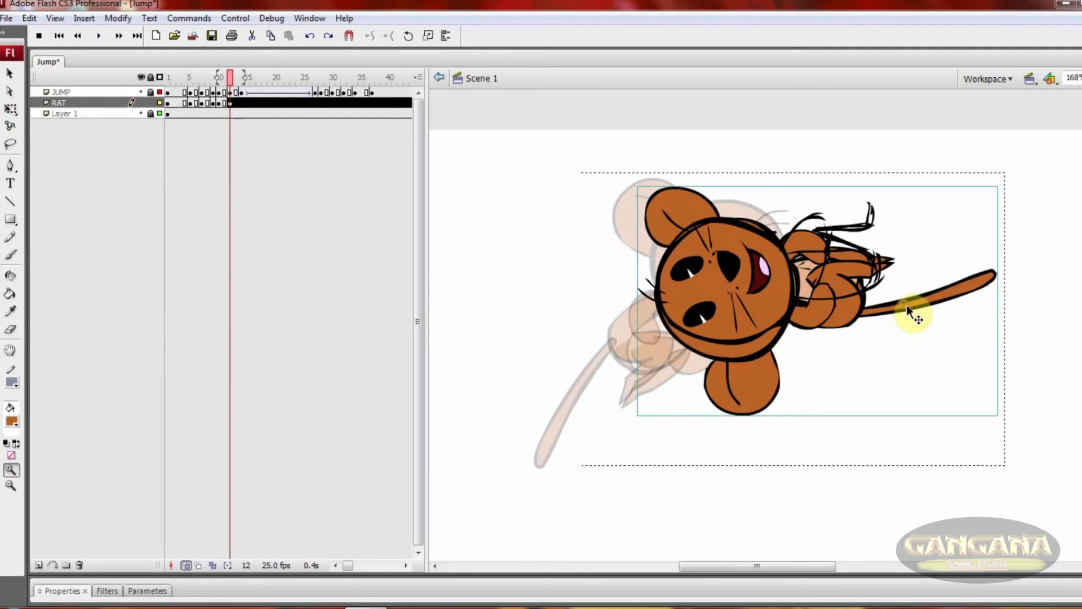
- Redraw the rat's tail on frame 12 as a wide curve sweeping under the head, fill it brown and delete the old tail
{"action": "double_click", "coordinate": [907, 305]}
{"action": "mouse_move", "coordinate": [756, 406]}
{"action": "left_mouse_down"}
{"action": "mouse_move", "coordinate": [813, 344]}
{"action": "mouse_move", "coordinate": [882, 387]}
{"action": "left_mouse_up"}
{"action": "double_click", "coordinate": [813, 344]}
{"action": "left_click", "coordinate": [11, 422]}
{"action": "left_click", "coordinate": [29, 496]}
{"action": "key", "text": "b"}
{"action": "mouse_move", "coordinate": [607, 407]}
{"action": "left_mouse_down"}
{"action": "mouse_move", "coordinate": [759, 370]}
{"action": "mouse_move", "coordinate": [789, 344]}
{"action": "left_mouse_up"}
{"action": "mouse_move", "coordinate": [679, 419]}
{"action": "left_mouse_down"}
{"action": "mouse_move", "coordinate": [754, 367]}
{"action": "mouse_move", "coordinate": [788, 343]}
{"action": "left_mouse_up"}
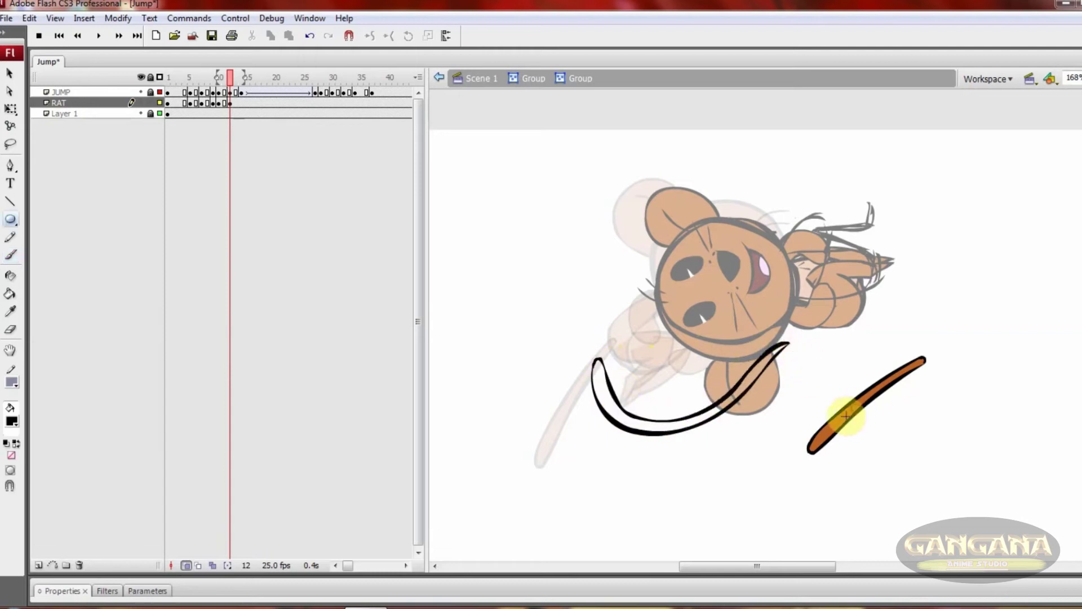
{"action": "left_click", "coordinate": [648, 423]}
{"action": "key", "text": "Delete"}
{"action": "double_click", "coordinate": [839, 316]}
- Shift the rat's eyes, nose, mouth and whiskers upward within the head on frame 12
{"action": "left_click", "coordinate": [733, 268]}
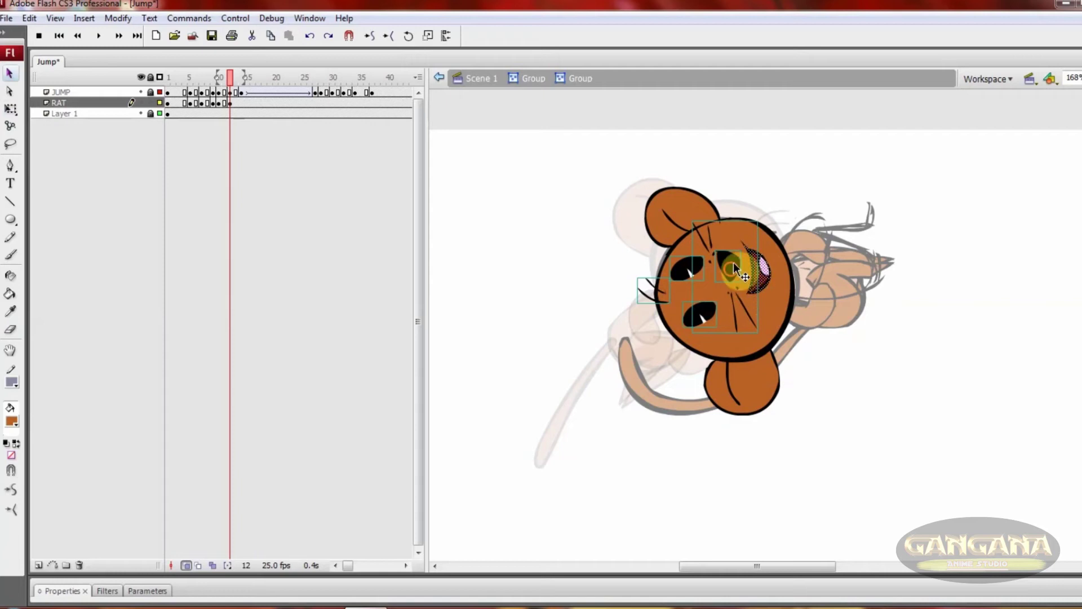
{"action": "left_click_drag", "start_coordinate": [732, 262], "coordinate": [735, 239]}
{"action": "key", "text": "q"}
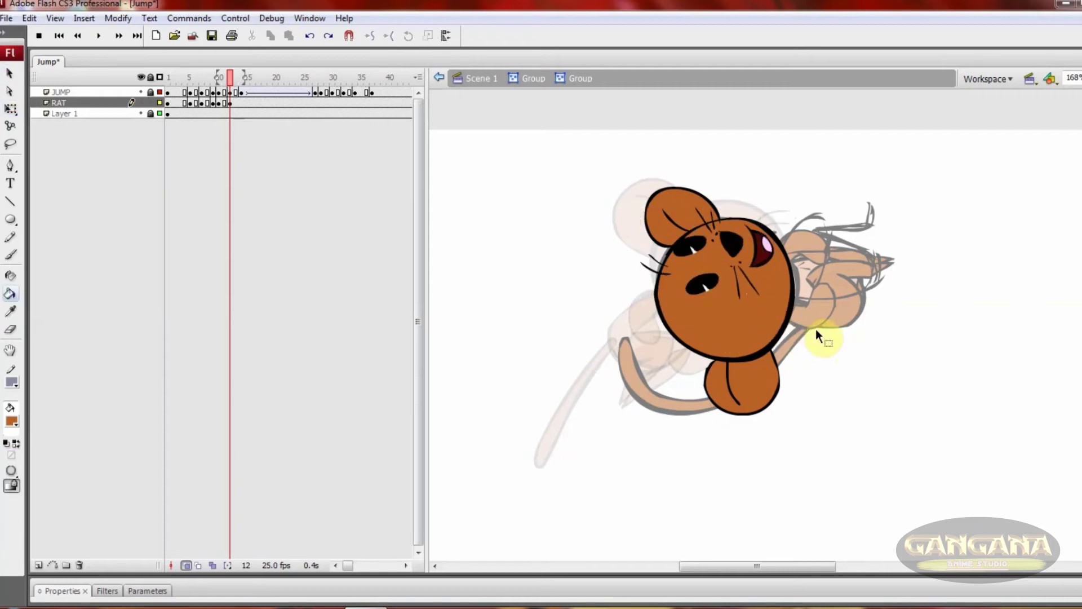
{"action": "double_click", "coordinate": [817, 329]}
- Move the redrawn tail on frame 12 closer to the rat's body
{"action": "key", "text": "q"}
{"action": "left_click", "coordinate": [637, 376]}
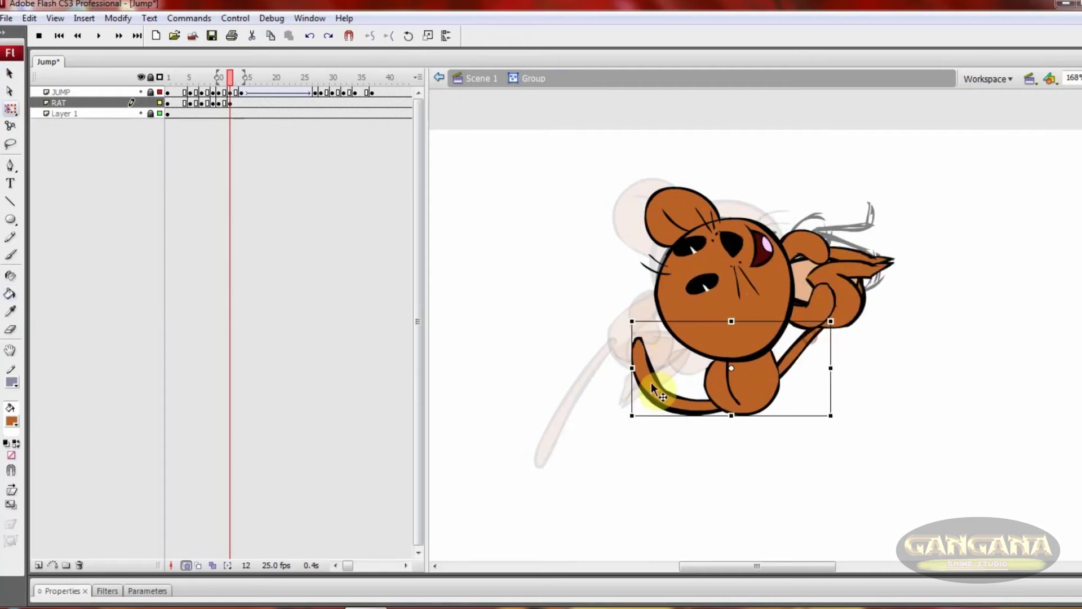
{"action": "left_click_drag", "start_coordinate": [651, 384], "coordinate": [696, 399]}
- Insert a blank keyframe on frame 14 of the RAT layer and add a new layer above it
{"action": "key", "text": "ctrl+minus"}
{"action": "left_click_drag", "start_coordinate": [186, 103], "coordinate": [246, 104]}
{"action": "key", "text": "F7"}
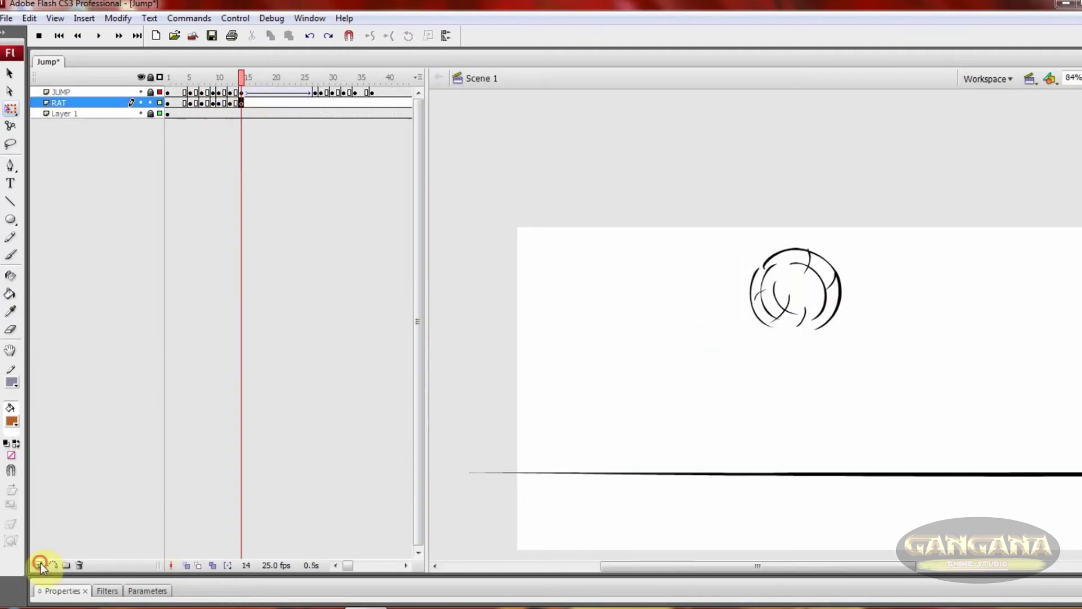
{"action": "left_click", "coordinate": [39, 564]}
- Draw a brown filled circle over the spinning ball sketch on frame 14 of the new layer
{"action": "key", "text": "z"}
{"action": "left_click_drag", "start_coordinate": [682, 227], "coordinate": [961, 416]}
{"action": "key", "text": "o"}
{"action": "left_click_drag", "start_coordinate": [590, 174], "coordinate": [805, 387]}
- Convert the brown circle into a symbol named Speedline
{"action": "key", "text": "ctrl+a"}
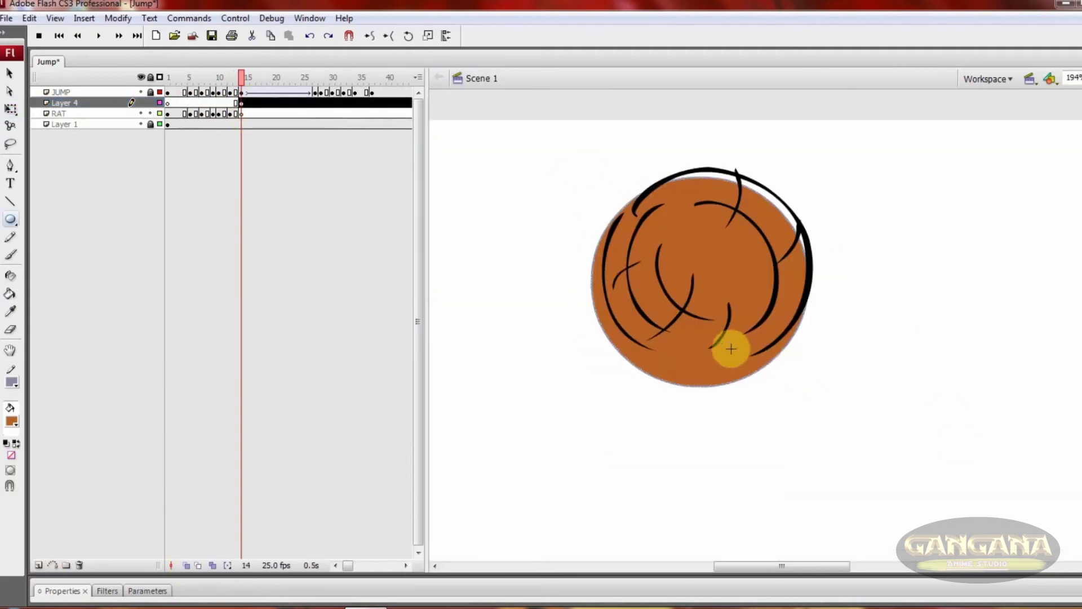
{"action": "key", "text": "F8"}
{"action": "type", "text": "Speedline"}
{"action": "key", "text": "Return"}
{"action": "left_click", "coordinate": [230, 113]}
{"action": "left_click", "coordinate": [241, 102]}
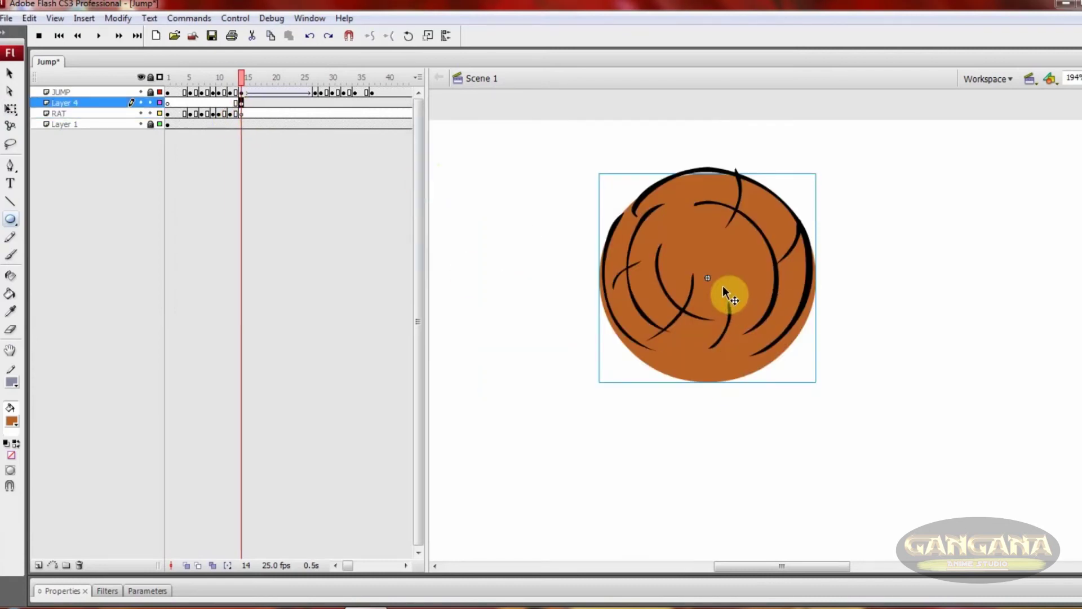
- Inside the Speedline symbol, paint curved dark brown speed strokes over the circle in a group
{"action": "double_click", "coordinate": [723, 285]}
{"action": "left_click", "coordinate": [13, 423]}
{"action": "left_click", "coordinate": [430, 401]}
{"action": "double_click", "coordinate": [661, 282]}
{"action": "key", "text": "b"}
{"action": "left_click_drag", "start_coordinate": [638, 224], "coordinate": [729, 357]}
{"action": "mouse_move", "coordinate": [690, 193]}
{"action": "left_mouse_down"}
{"action": "mouse_move", "coordinate": [758, 232]}
{"action": "mouse_move", "coordinate": [759, 327]}
{"action": "left_mouse_up"}
{"action": "key", "text": "ctrl+z"}
{"action": "left_click_drag", "start_coordinate": [782, 195], "coordinate": [770, 241]}
{"action": "left_click_drag", "start_coordinate": [736, 186], "coordinate": [807, 305]}
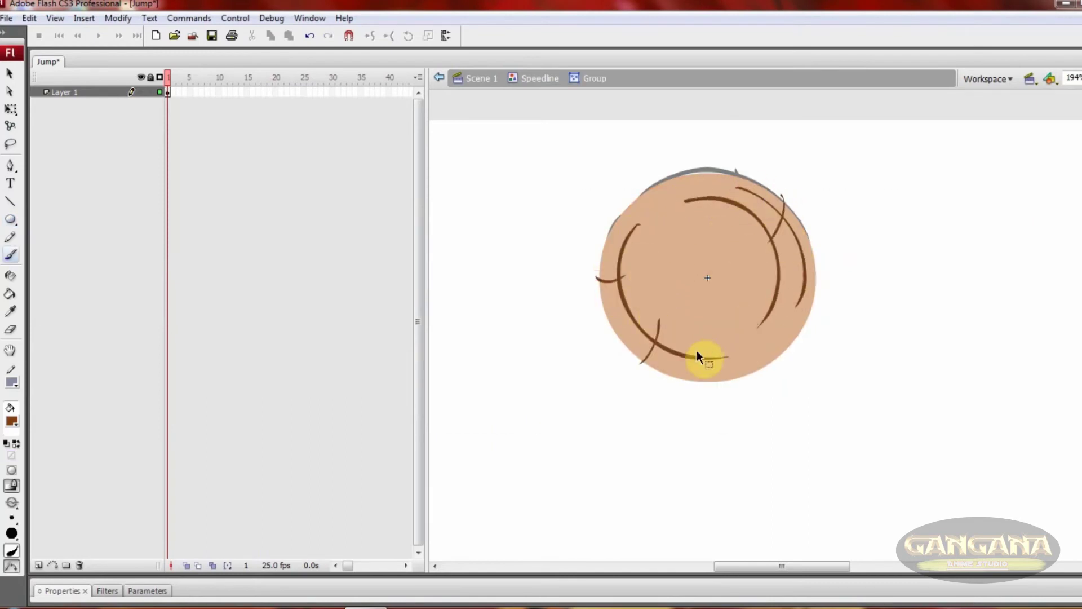
- Switch the brush color to black and paint curved arcs around the circle's edge and inner left side
{"action": "left_click", "coordinate": [12, 421]}
{"action": "left_click", "coordinate": [208, 445]}
{"action": "left_click", "coordinate": [430, 402]}
{"action": "left_click_drag", "start_coordinate": [652, 196], "coordinate": [771, 186]}
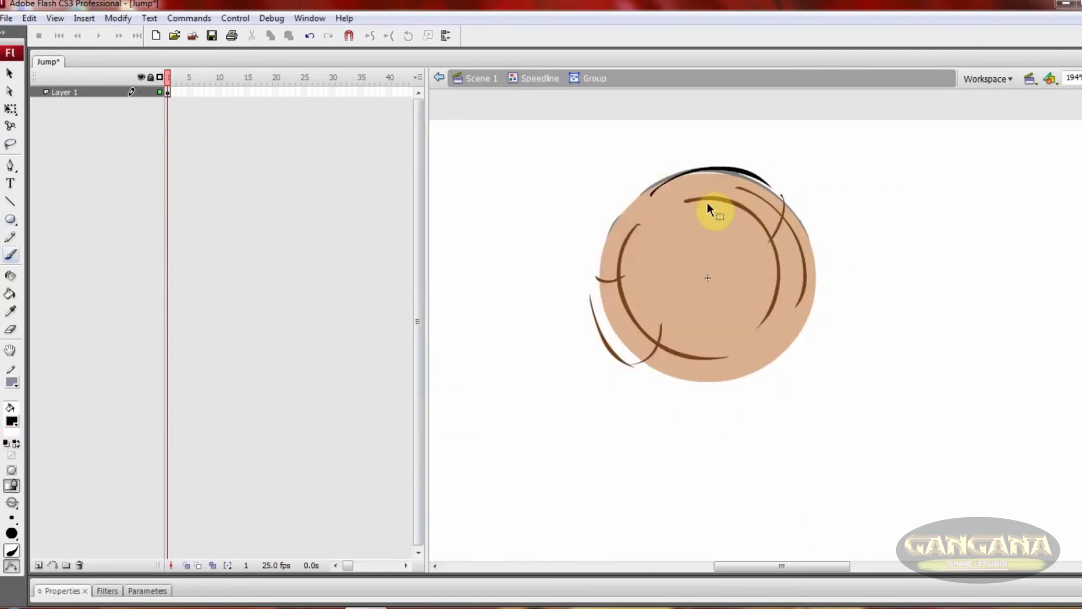
{"action": "left_click_drag", "start_coordinate": [646, 189], "coordinate": [801, 332]}
- Recolor the dark brown speed strokes on the circle with a slightly lighter custom brown
{"action": "key", "text": "v"}
{"action": "left_click", "coordinate": [808, 289]}
{"action": "left_click", "coordinate": [777, 283]}
{"action": "left_click", "coordinate": [11, 422]}
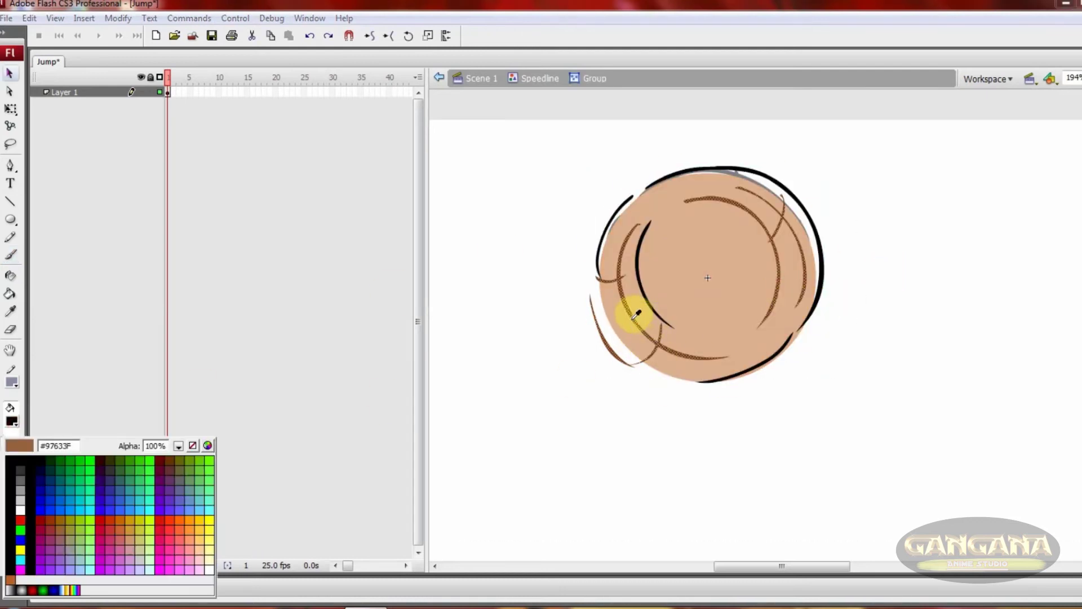
{"action": "left_click", "coordinate": [208, 445]}
{"action": "left_click", "coordinate": [430, 402]}
{"action": "key", "text": "k"}
{"action": "left_click", "coordinate": [11, 421]}
{"action": "left_click", "coordinate": [208, 445]}
{"action": "left_click", "coordinate": [430, 404]}
{"action": "double_click", "coordinate": [780, 273]}
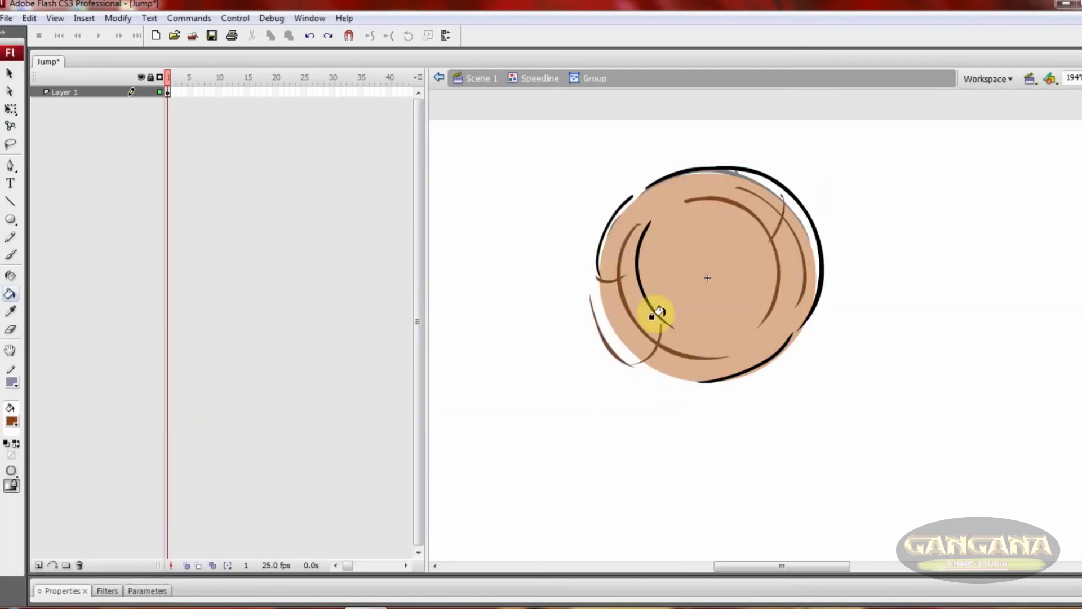
- Paint additional brown speed strokes along the ball's upper left and leave the Speedline symbol
{"action": "key", "text": "b"}
{"action": "left_click_drag", "start_coordinate": [674, 216], "coordinate": [653, 264]}
{"action": "double_click", "coordinate": [822, 338]}
{"action": "double_click", "coordinate": [821, 339]}
- Check the Speedline ball at frame 14 of Layer 4 in the main scene, and reopen the Speedline symbol
{"action": "left_click", "coordinate": [237, 97]}
{"action": "left_click", "coordinate": [242, 102]}
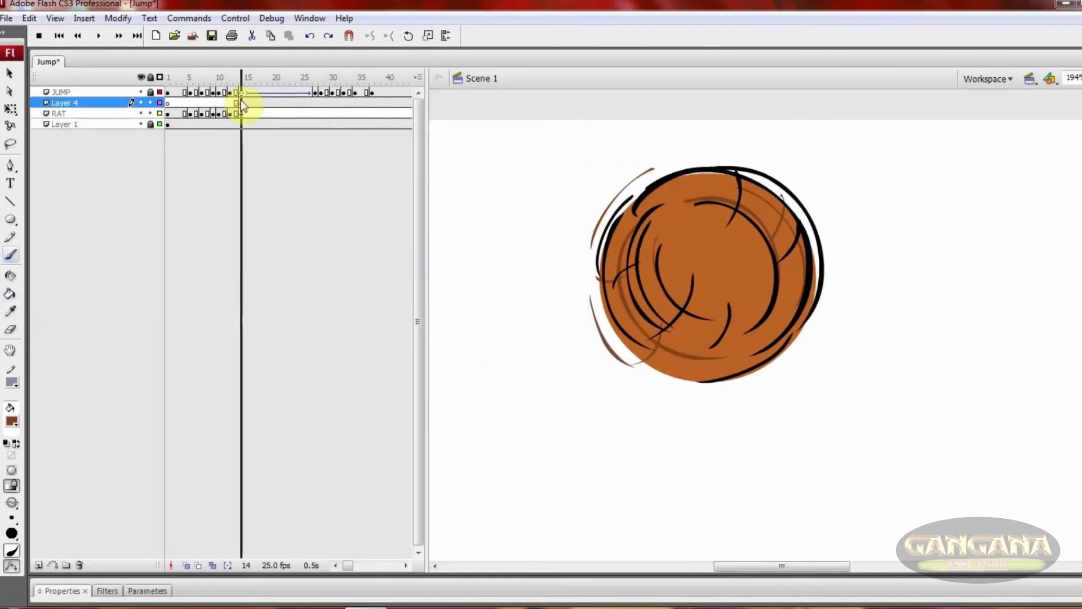
{"action": "key", "text": "z"}
{"action": "left_click", "coordinate": [618, 213], "text": "alt"}
{"action": "left_click", "coordinate": [242, 103]}
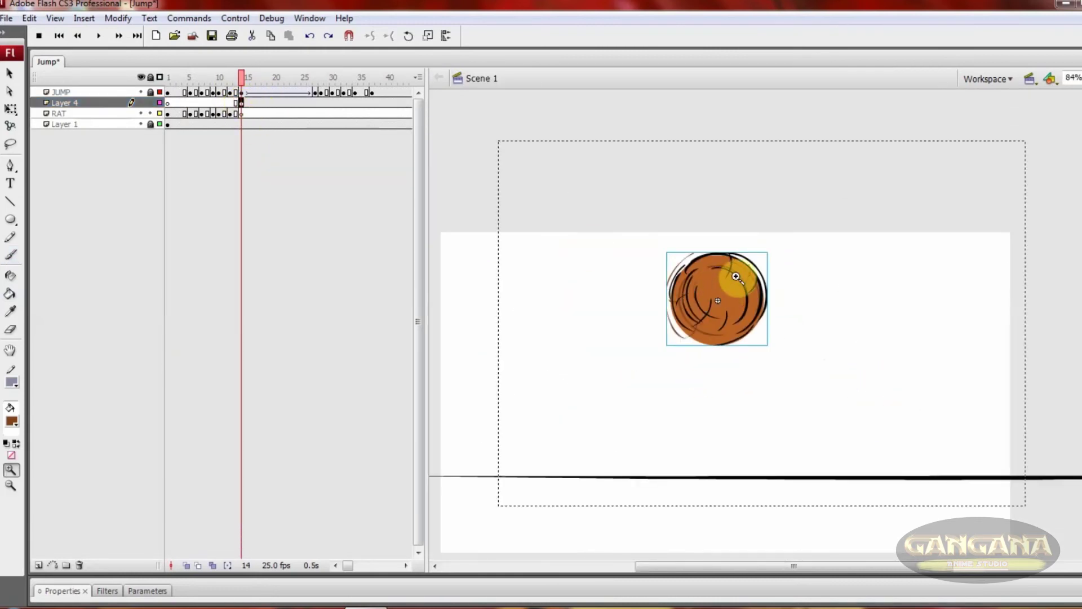
{"action": "double_click", "coordinate": [736, 276]}
{"action": "key", "text": "ctrl+z"}
{"action": "key", "text": "q"}
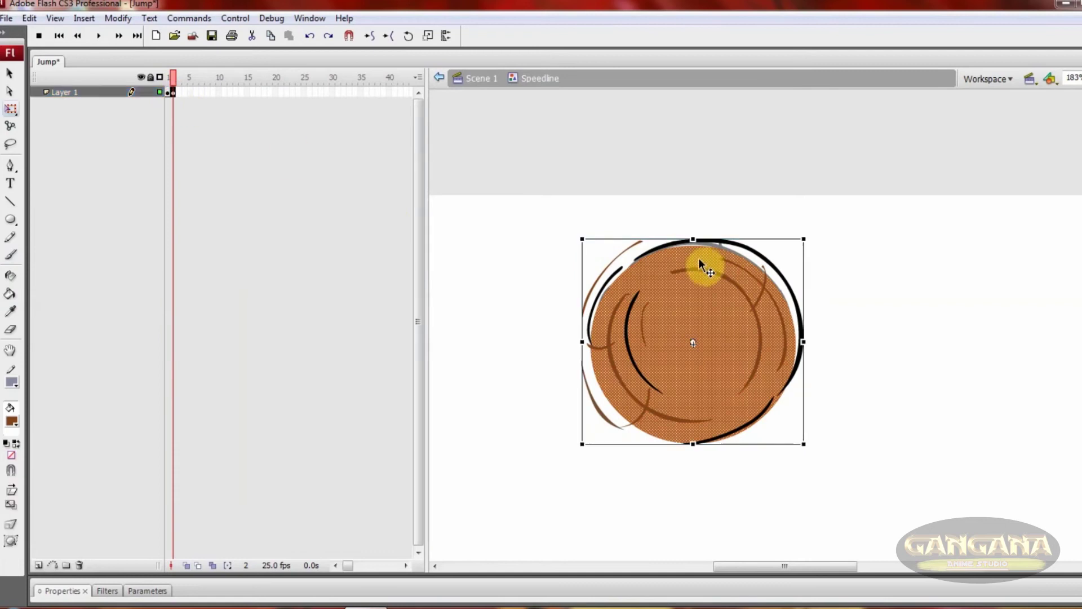
- Build a three-frame spin inside the Speedline symbol by rotating the ball differently on the keyframes, and return to the main scene
{"action": "left_click", "coordinate": [168, 92]}
{"action": "left_click_drag", "start_coordinate": [803, 444], "coordinate": [683, 416]}
{"action": "left_click", "coordinate": [174, 92]}
{"action": "left_click", "coordinate": [179, 92]}
{"action": "left_click", "coordinate": [167, 92]}
{"action": "left_click", "coordinate": [174, 92]}
{"action": "left_click", "coordinate": [178, 92]}
{"action": "left_click_drag", "start_coordinate": [810, 237], "coordinate": [777, 344]}
{"action": "key", "text": "ctrl+z"}
{"action": "left_click", "coordinate": [168, 92]}
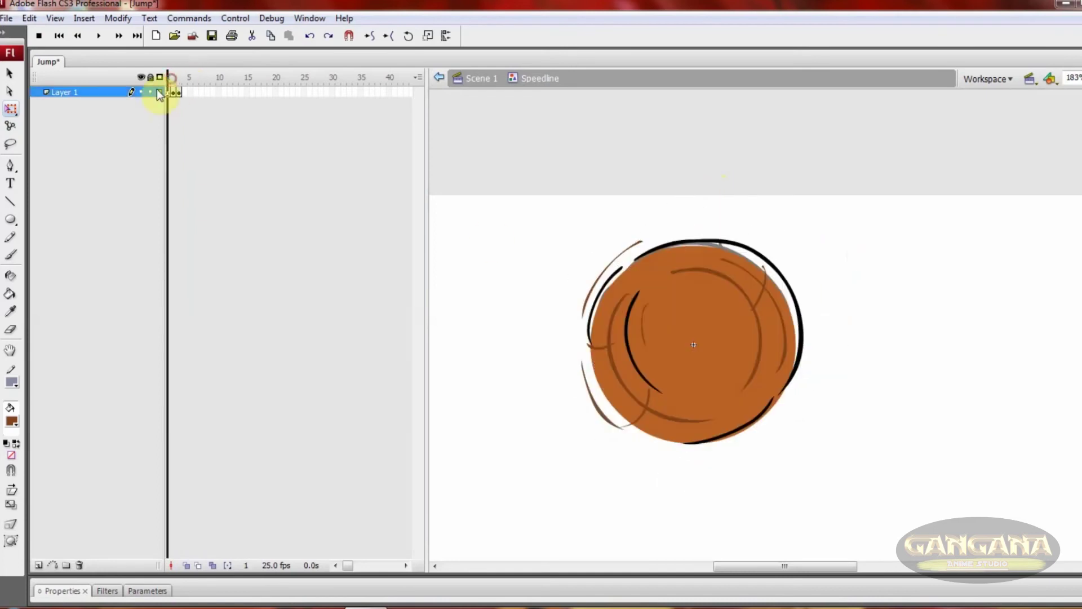
{"action": "left_click", "coordinate": [179, 92]}
{"action": "key", "text": "b"}
{"action": "key", "text": "ctrl+e"}
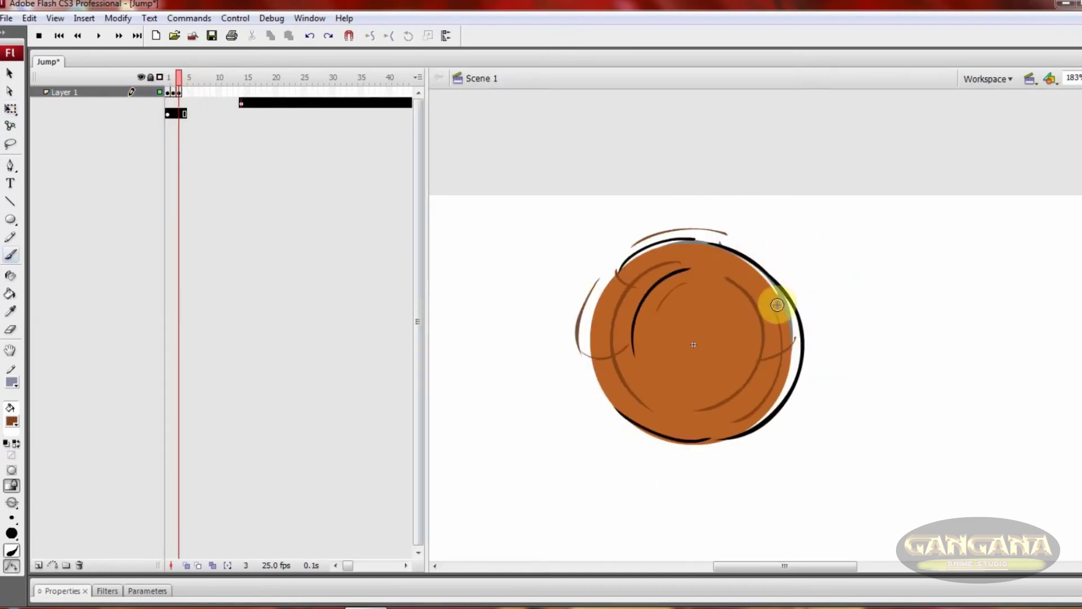
- Set the brush color to black and paint curved arcs on the ball in the Speedline symbol's frames
{"action": "left_click_drag", "start_coordinate": [220, 93], "coordinate": [242, 128]}
{"action": "key", "text": "ctrl+e"}
{"action": "key", "text": "z"}
{"action": "key", "text": "ctrl+minus"}
{"action": "left_click", "coordinate": [12, 421]}
{"action": "left_click", "coordinate": [7, 451]}
{"action": "key", "text": "b"}
{"action": "double_click", "coordinate": [746, 290]}
{"action": "mouse_move", "coordinate": [681, 280]}
{"action": "left_mouse_down"}
{"action": "mouse_move", "coordinate": [699, 270]}
{"action": "mouse_move", "coordinate": [744, 331]}
{"action": "left_mouse_up"}
{"action": "left_click", "coordinate": [173, 93]}
{"action": "key", "text": "."}
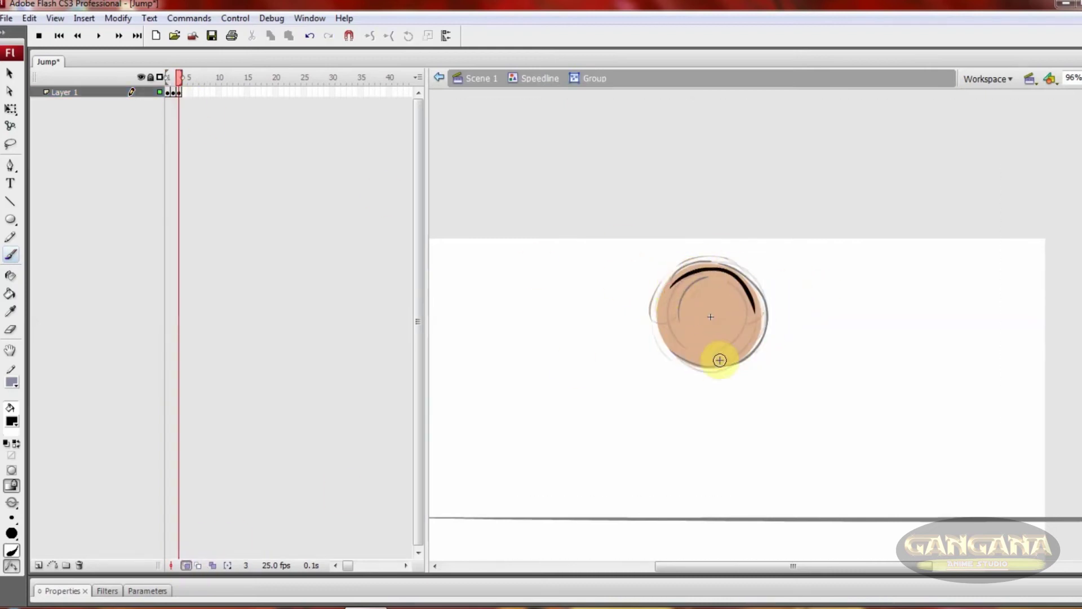
{"action": "key", "text": "ctrl+e"}
- On Layer 4, motion-tween the Speedline ball from frame 14 to frame 27 along the jump path, leaving frame 28 blank
{"action": "left_click_drag", "start_coordinate": [253, 219], "coordinate": [320, 97]}
{"action": "left_click", "coordinate": [141, 92]}
{"action": "left_click", "coordinate": [321, 103]}
{"action": "left_click_drag", "start_coordinate": [725, 340], "coordinate": [871, 342]}
{"action": "left_click", "coordinate": [278, 99]}
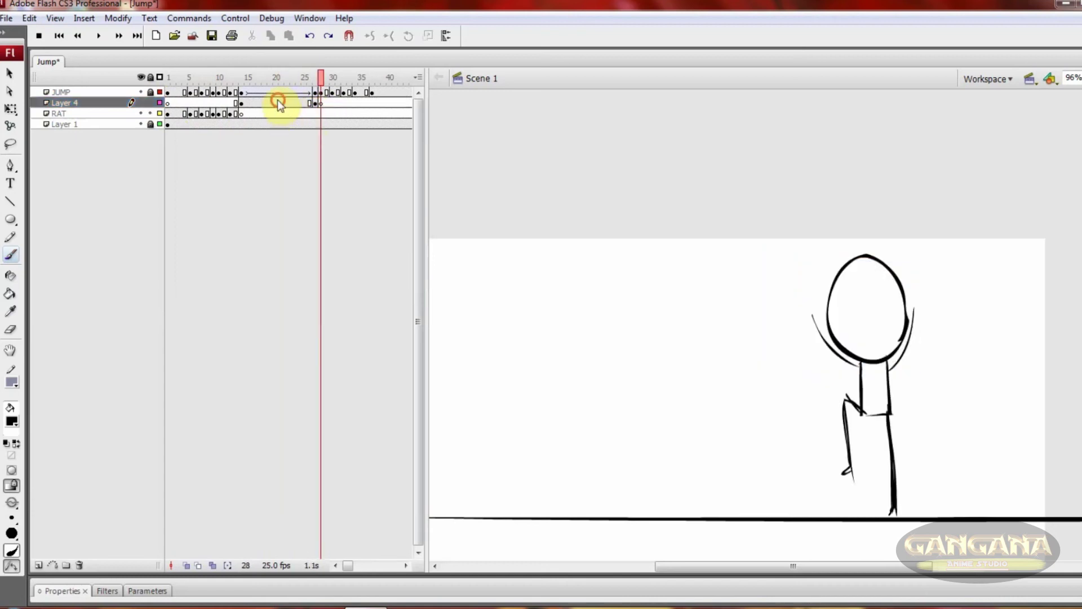
{"action": "key", "text": "Return"}
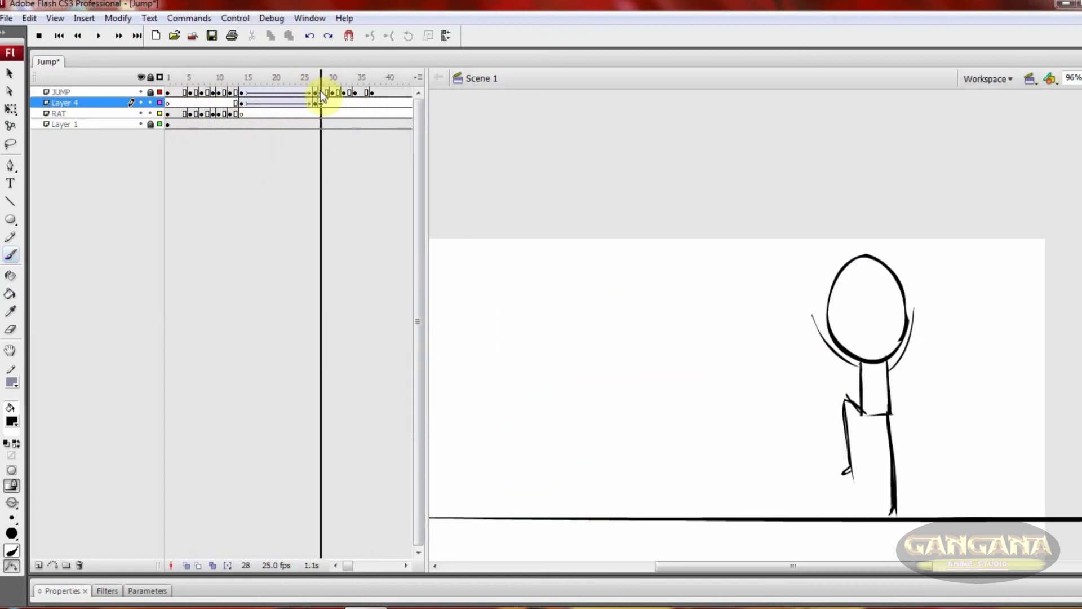
- Copy the standing rat pose into frame 28 of the RAT layer and place it over the rough sketch
{"action": "left_click", "coordinate": [190, 114]}
{"action": "left_click", "coordinate": [182, 114]}
{"action": "left_click", "coordinate": [321, 113]}
{"action": "key", "text": "F6"}
{"action": "left_click_drag", "start_coordinate": [594, 355], "coordinate": [916, 356]}
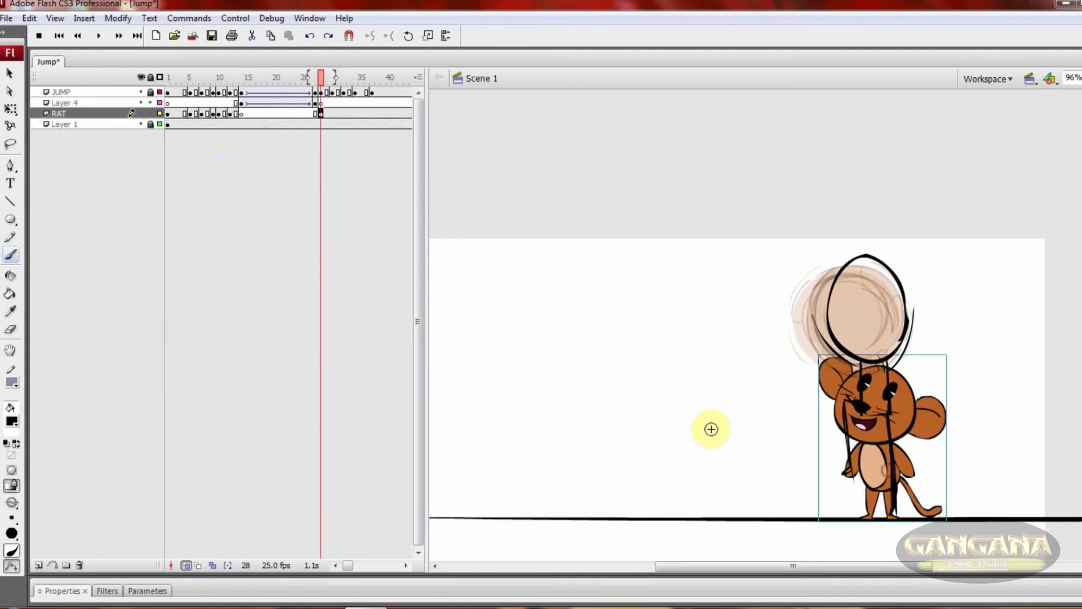
- Inside the frame 28 rat group, raise the figure to the sketched head position and stretch the body and legs downward
{"action": "double_click", "coordinate": [891, 414]}
{"action": "left_click_drag", "start_coordinate": [877, 417], "coordinate": [868, 333]}
{"action": "key", "text": "q"}
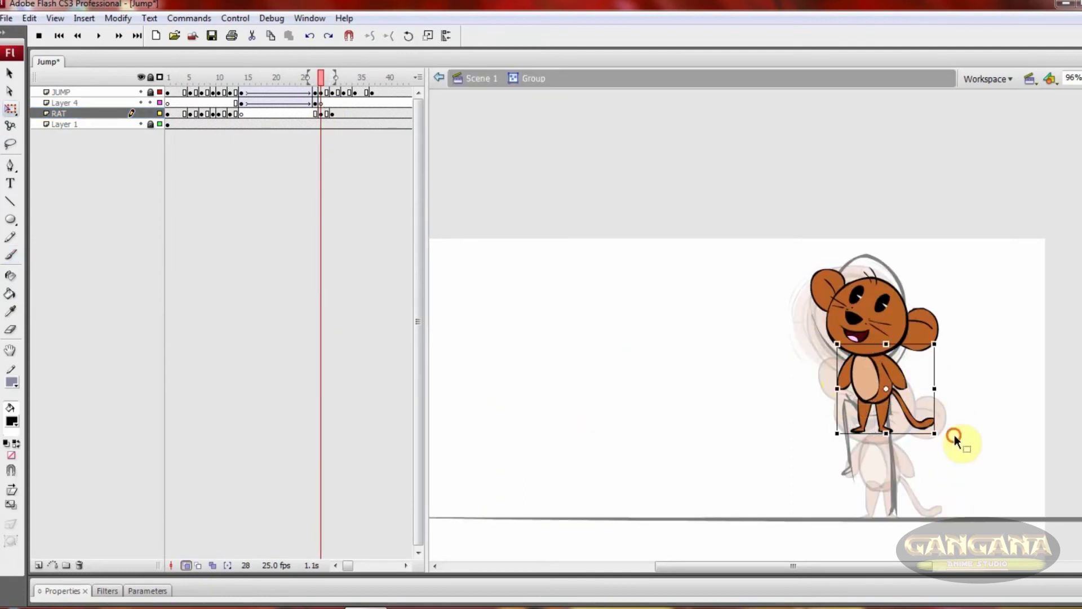
{"action": "left_click_drag", "start_coordinate": [886, 434], "coordinate": [887, 474]}
- Rotate and reposition both of the rat's arms in frame 28 so they reach upward beside the head
{"action": "left_click", "coordinate": [905, 398]}
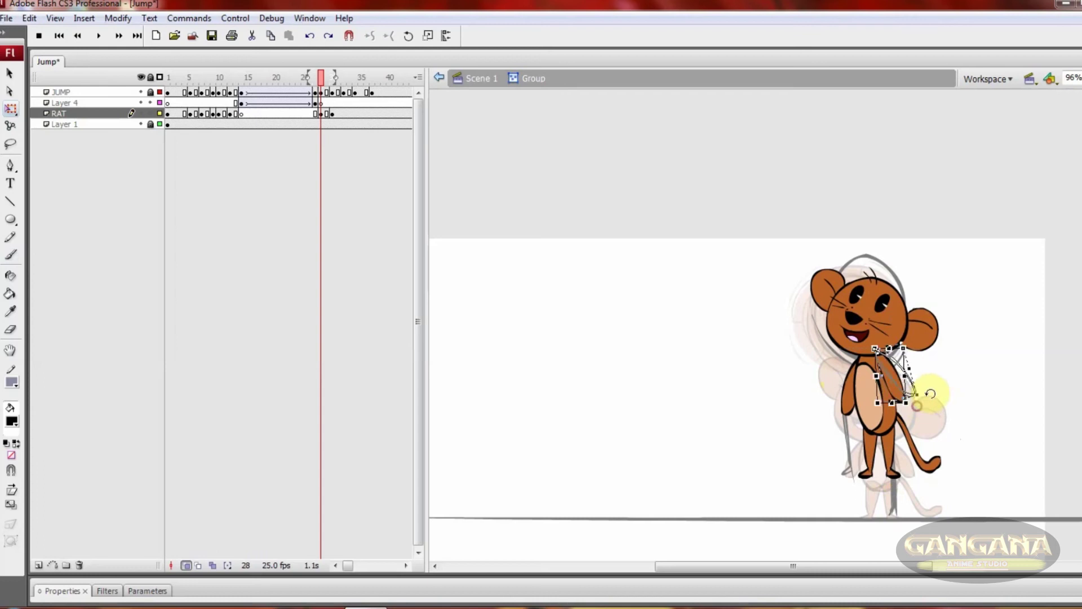
{"action": "key", "text": "z"}
{"action": "left_click", "coordinate": [851, 282]}
{"action": "left_click", "coordinate": [780, 302], "text": "alt"}
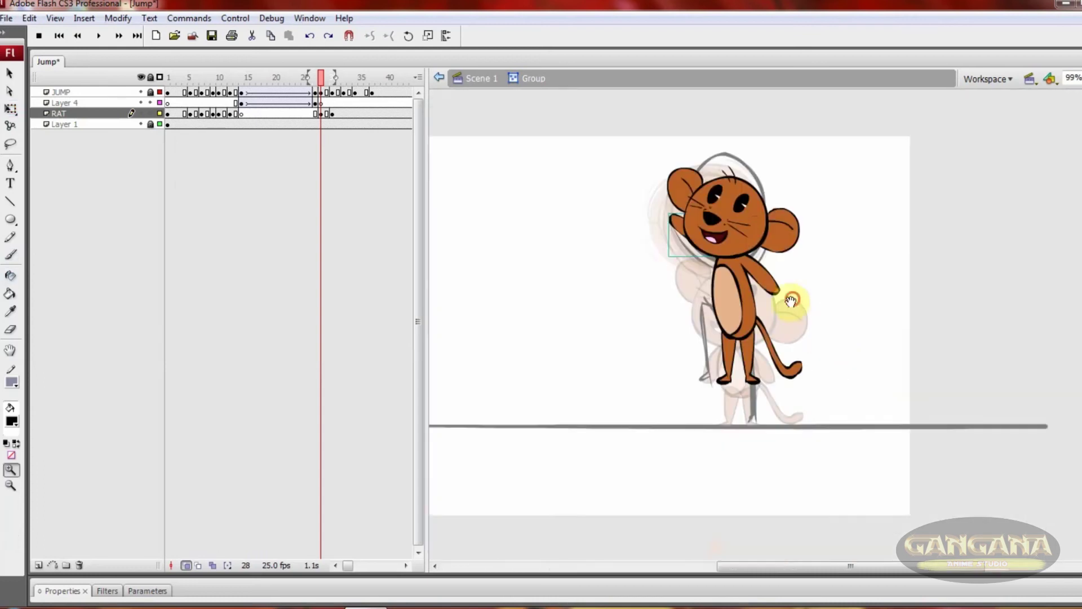
{"action": "left_click", "coordinate": [729, 332]}
{"action": "double_click", "coordinate": [729, 332]}
{"action": "key", "text": "q"}
{"action": "mouse_move", "coordinate": [704, 373]}
{"action": "left_mouse_down"}
{"action": "mouse_move", "coordinate": [752, 354]}
{"action": "mouse_move", "coordinate": [713, 367]}
{"action": "mouse_move", "coordinate": [865, 381]}
{"action": "mouse_move", "coordinate": [942, 424]}
{"action": "left_mouse_up"}
{"action": "left_click_drag", "start_coordinate": [797, 304], "coordinate": [863, 314]}
{"action": "left_click_drag", "start_coordinate": [821, 357], "coordinate": [840, 309]}
{"action": "scroll", "coordinate": [868, 384], "scroll_direction": "down", "scroll_amount": 3}
{"action": "double_click", "coordinate": [901, 461]}
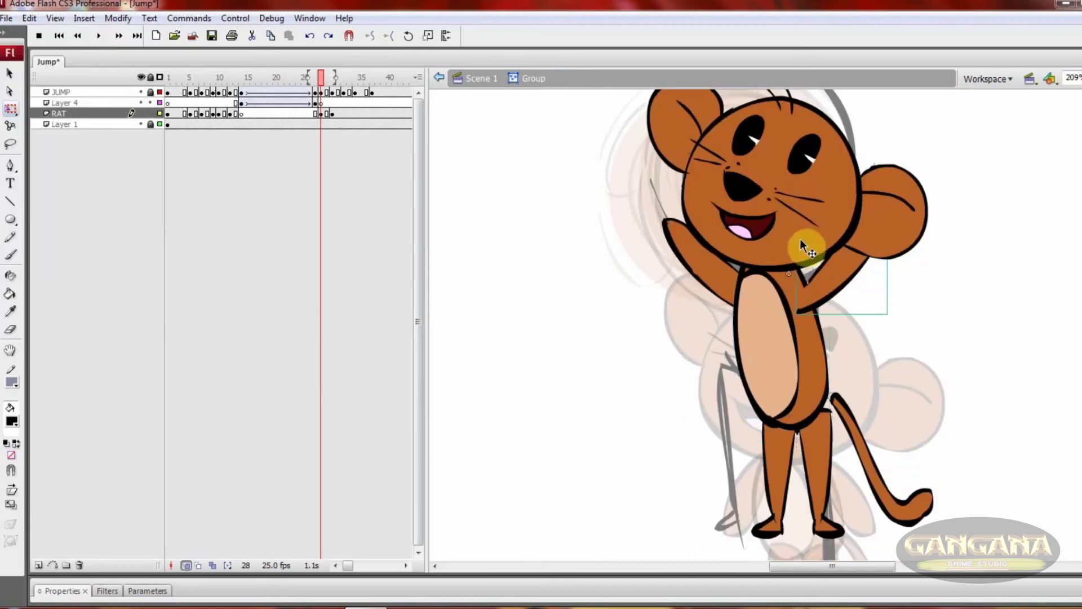
{"action": "left_click", "coordinate": [785, 260]}
- Replace the rat's front leg in frame 28 with a hand-painted bent, raised leg filled with the body's brown
{"action": "scroll", "coordinate": [799, 241], "scroll_direction": "down", "scroll_amount": 3}
{"action": "left_click", "coordinate": [798, 389]}
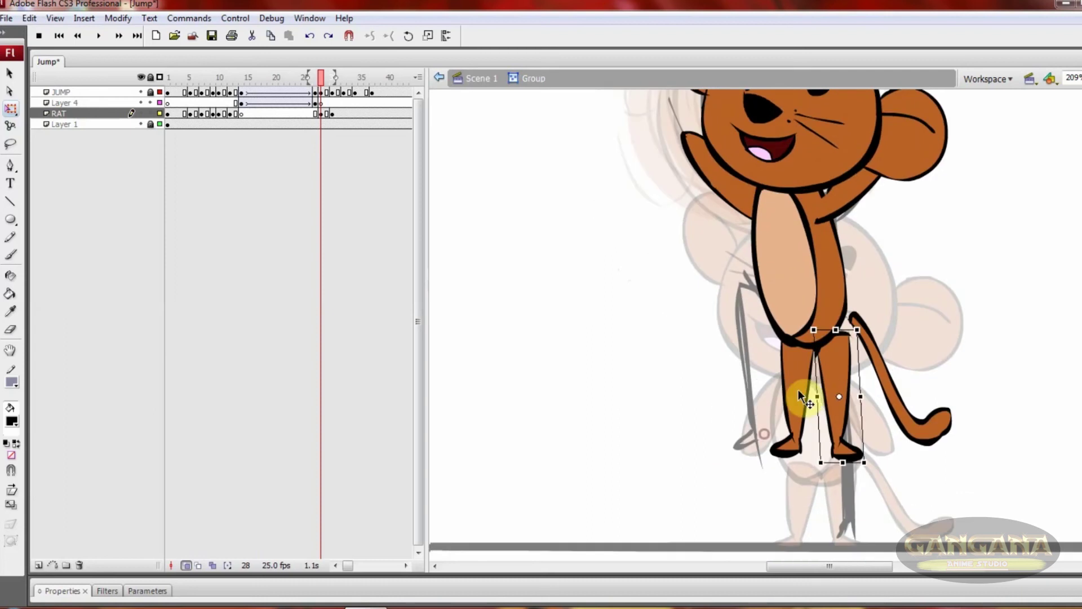
{"action": "left_click", "coordinate": [800, 369]}
{"action": "scroll", "coordinate": [800, 370], "scroll_direction": "down", "scroll_amount": 1}
{"action": "double_click", "coordinate": [796, 414]}
{"action": "left_click_drag", "start_coordinate": [803, 310], "coordinate": [673, 299]}
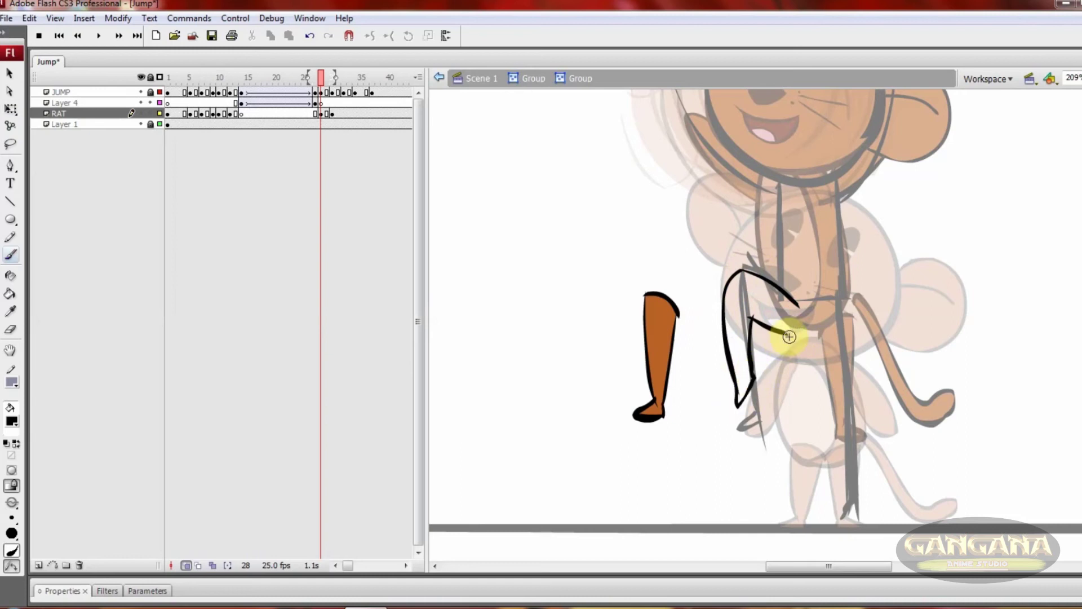
{"action": "left_click", "coordinate": [678, 333]}
{"action": "left_click", "coordinate": [784, 307]}
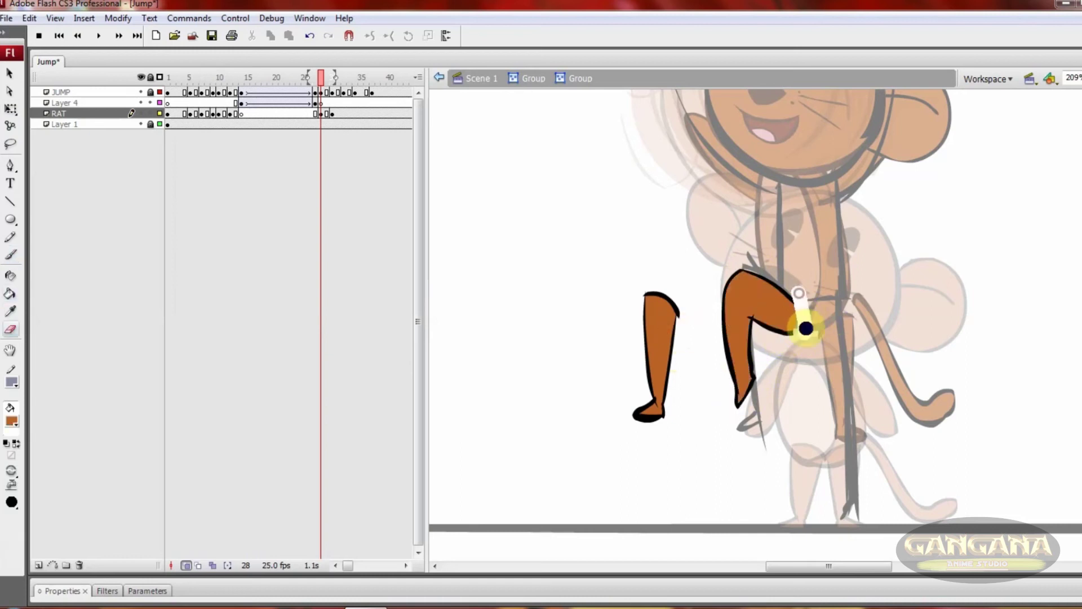
{"action": "double_click", "coordinate": [771, 304]}
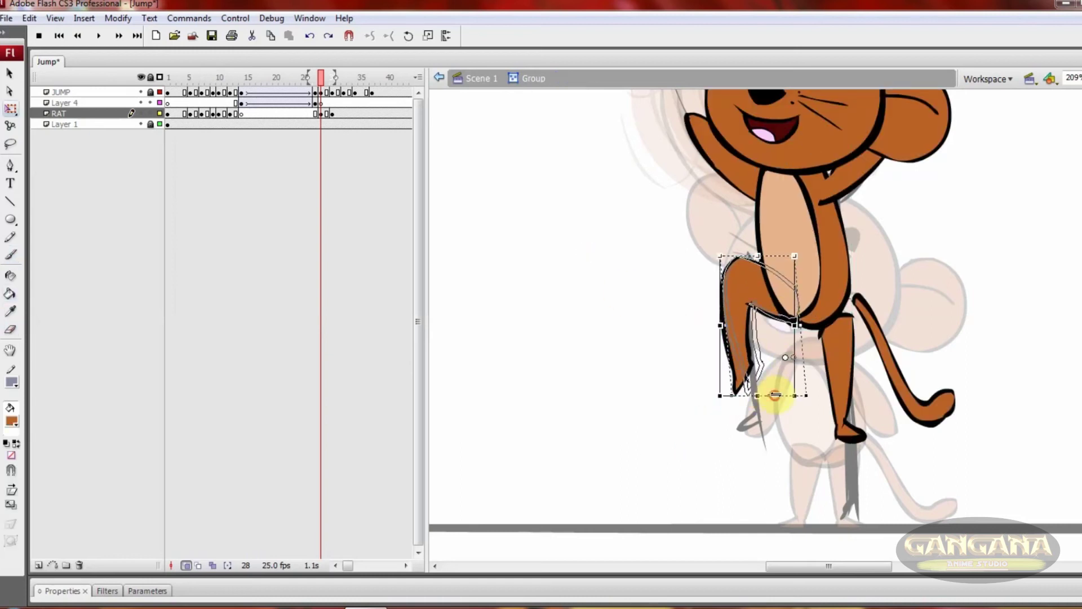
- Reshape the rat's straight supporting leg in frame 28, flipping the foot to the other side and erasing the outline at the hip
{"action": "scroll", "coordinate": [775, 394], "scroll_direction": "down", "scroll_amount": 2}
{"action": "left_click", "coordinate": [809, 295]}
{"action": "double_click", "coordinate": [792, 315]}
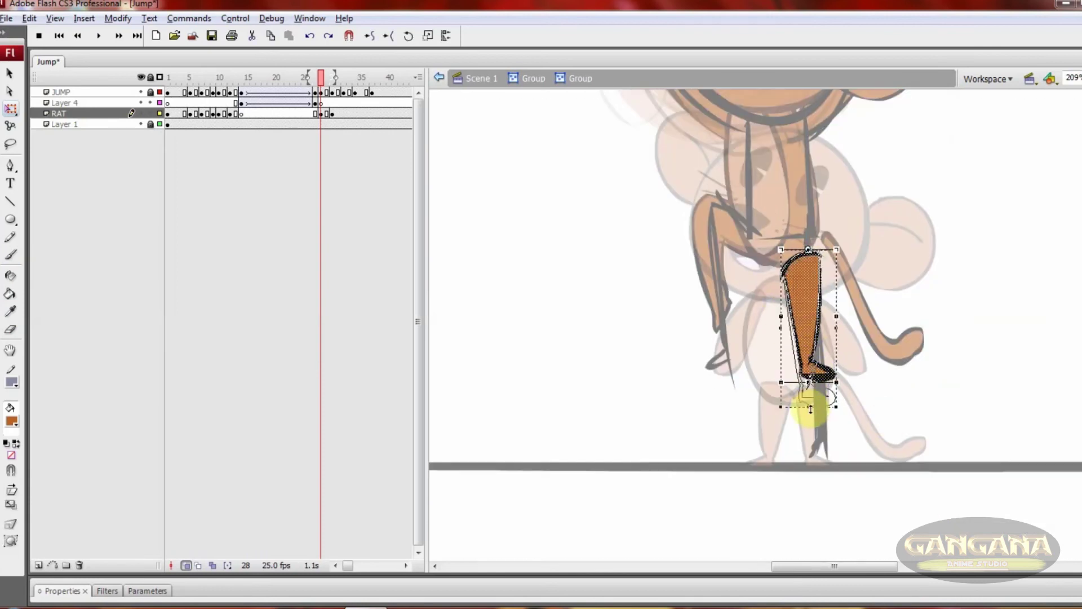
{"action": "left_click_drag", "start_coordinate": [810, 407], "coordinate": [804, 387]}
{"action": "left_click_drag", "start_coordinate": [837, 338], "coordinate": [816, 338]}
{"action": "key", "text": "e"}
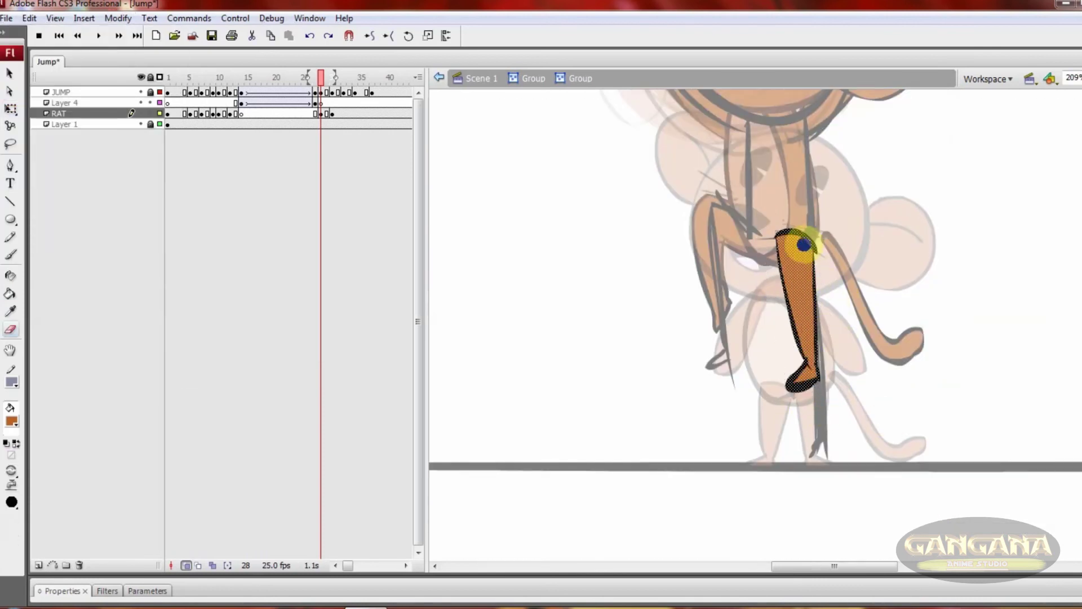
{"action": "key", "text": "v"}
{"action": "double_click", "coordinate": [837, 258]}
{"action": "key", "text": "q"}
{"action": "left_click", "coordinate": [810, 306]}
{"action": "left_click_drag", "start_coordinate": [805, 376], "coordinate": [821, 310]}
- Move the old tail in frame 28 aside and paint a long replacement tail curving upward from the hips
{"action": "double_click", "coordinate": [857, 309]}
{"action": "key", "text": "ctrl+minus"}
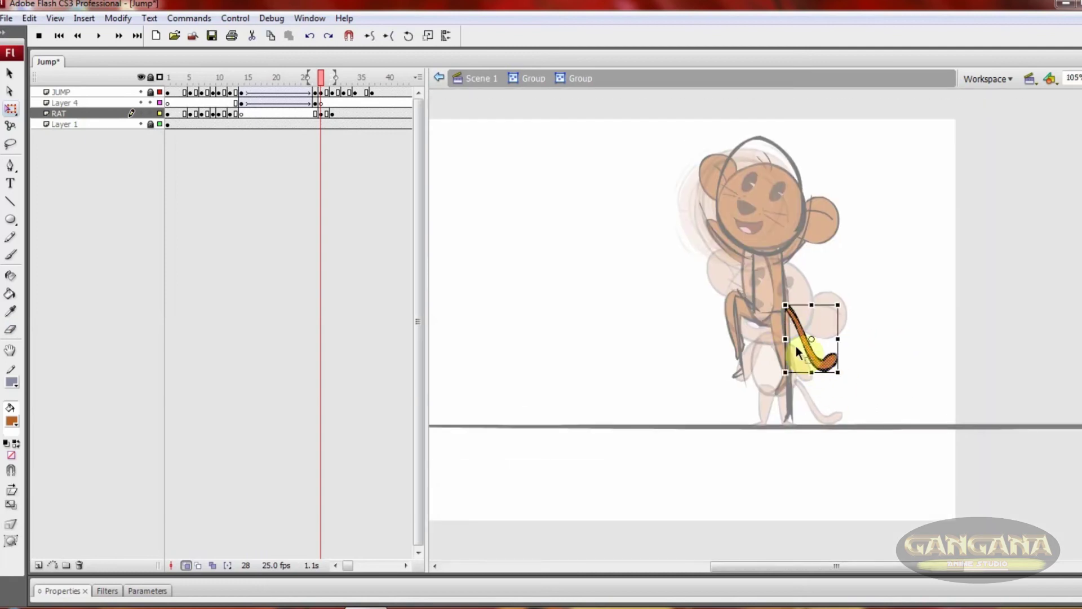
{"action": "key", "text": "ctrl+equal"}
{"action": "left_click_drag", "start_coordinate": [812, 399], "coordinate": [925, 405]}
{"action": "key", "text": "b"}
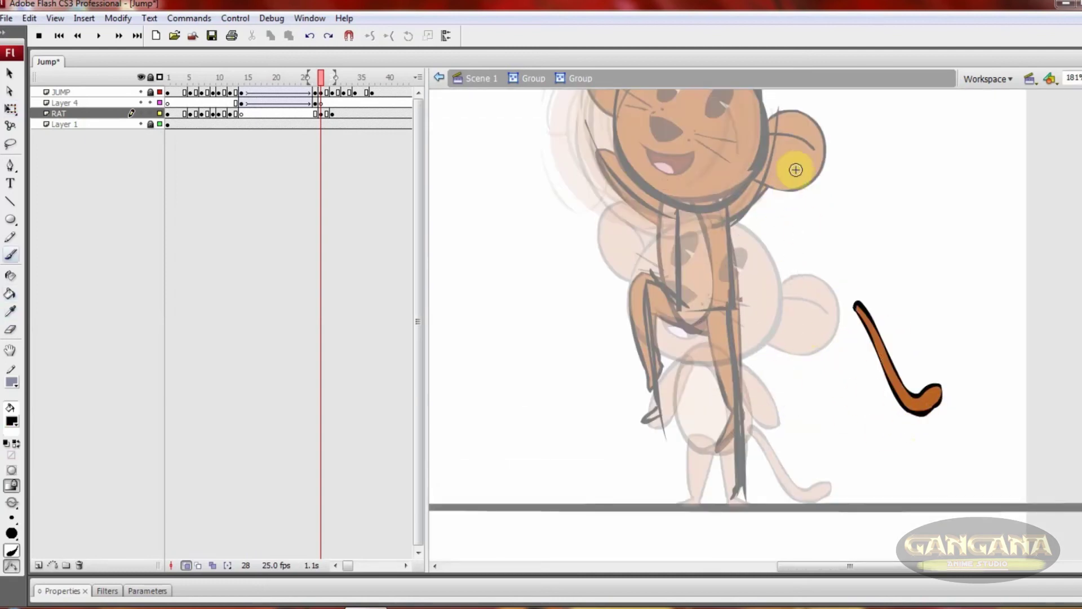
{"action": "scroll", "coordinate": [796, 208], "scroll_direction": "up", "scroll_amount": 3}
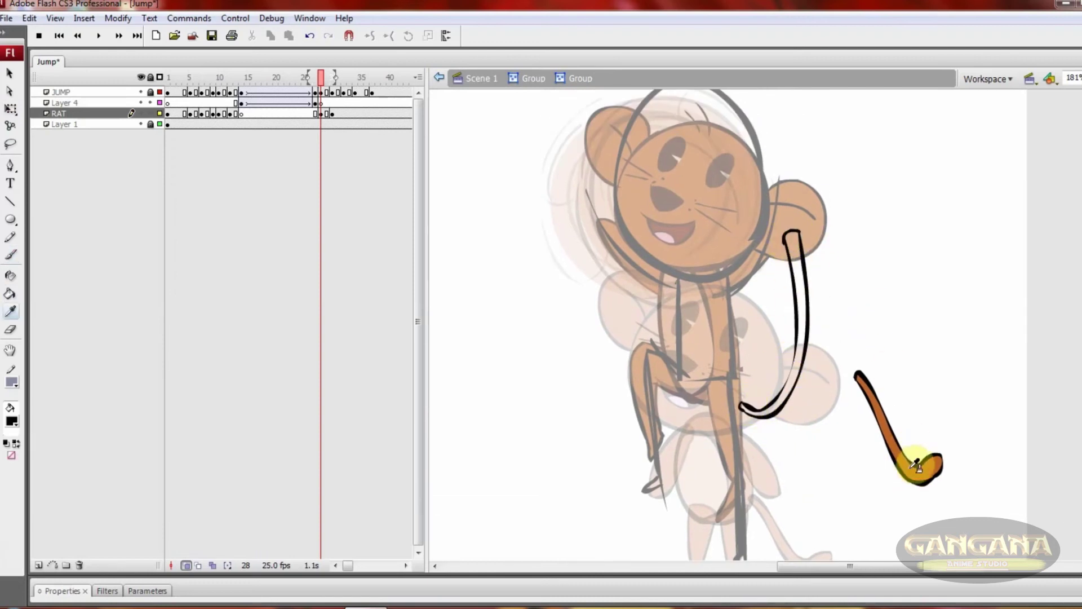
{"action": "key", "text": "ctrl+z"}
{"action": "key", "text": "ctrl+z"}
{"action": "left_click_drag", "start_coordinate": [775, 419], "coordinate": [778, 157]}
{"action": "left_click_drag", "start_coordinate": [775, 229], "coordinate": [781, 387]}
{"action": "key", "text": "ctrl+minus"}
- Copy the crouching rat pose from frame 5 into frame 30 of the RAT layer
{"action": "left_click", "coordinate": [336, 80]}
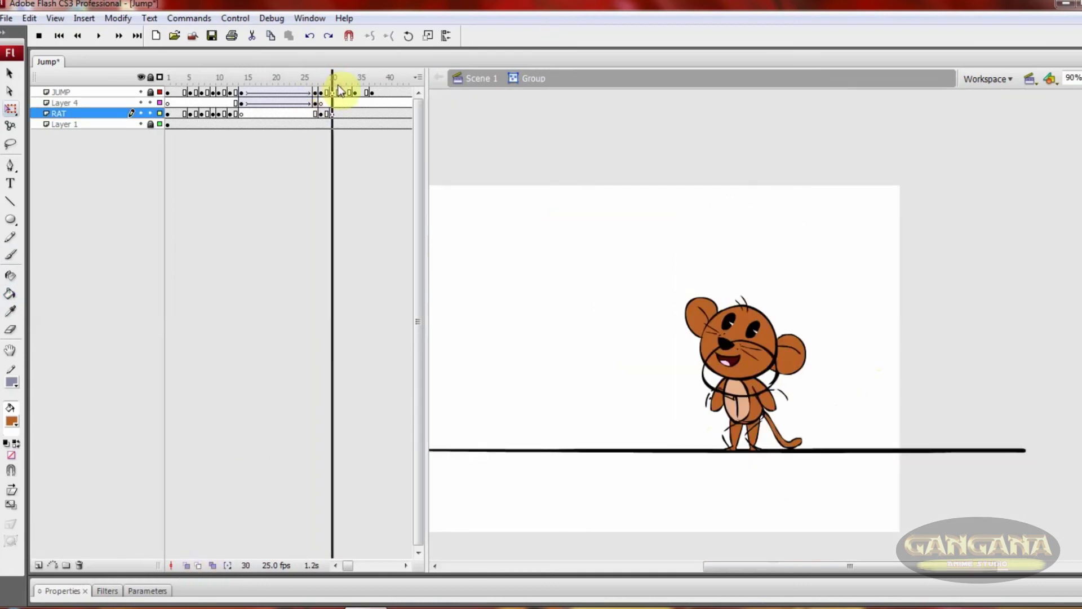
{"action": "left_click", "coordinate": [341, 114]}
{"action": "left_click", "coordinate": [215, 115]}
{"action": "left_click", "coordinate": [190, 115]}
{"action": "left_click", "coordinate": [332, 115]}
{"action": "left_click", "coordinate": [191, 115]}
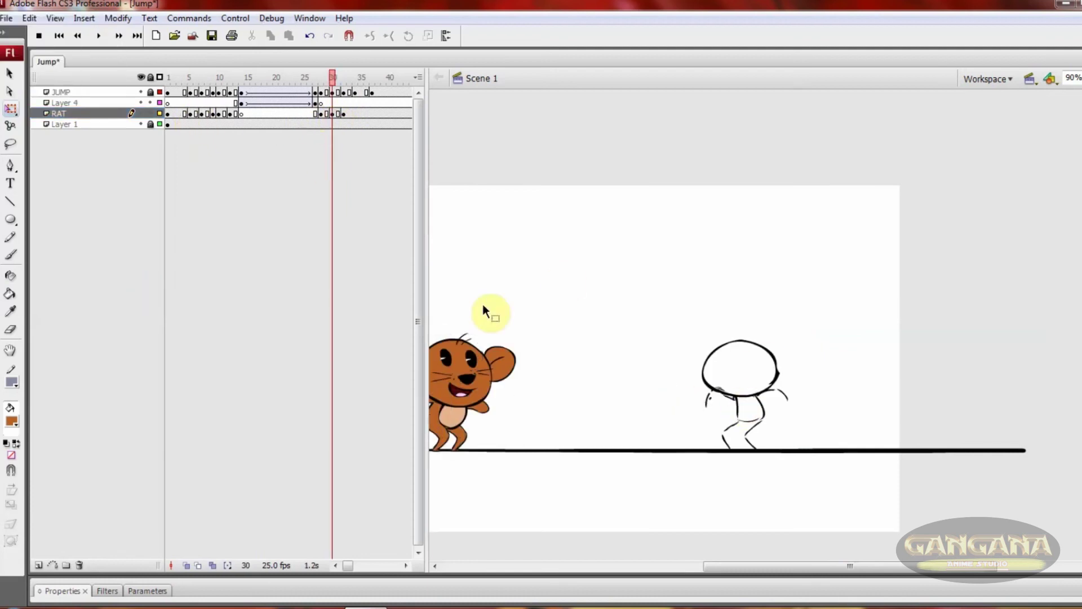
- Flip the crouching rat in frame 30 horizontally and move it over the rough landing sketch
{"action": "scroll", "coordinate": [490, 309], "scroll_direction": "left", "scroll_amount": 5}
{"action": "key", "text": "alt+m"}
{"action": "key", "text": "Escape"}
{"action": "key", "text": "z"}
{"action": "left_click", "coordinate": [672, 313]}
{"action": "key", "text": "ctrl+z"}
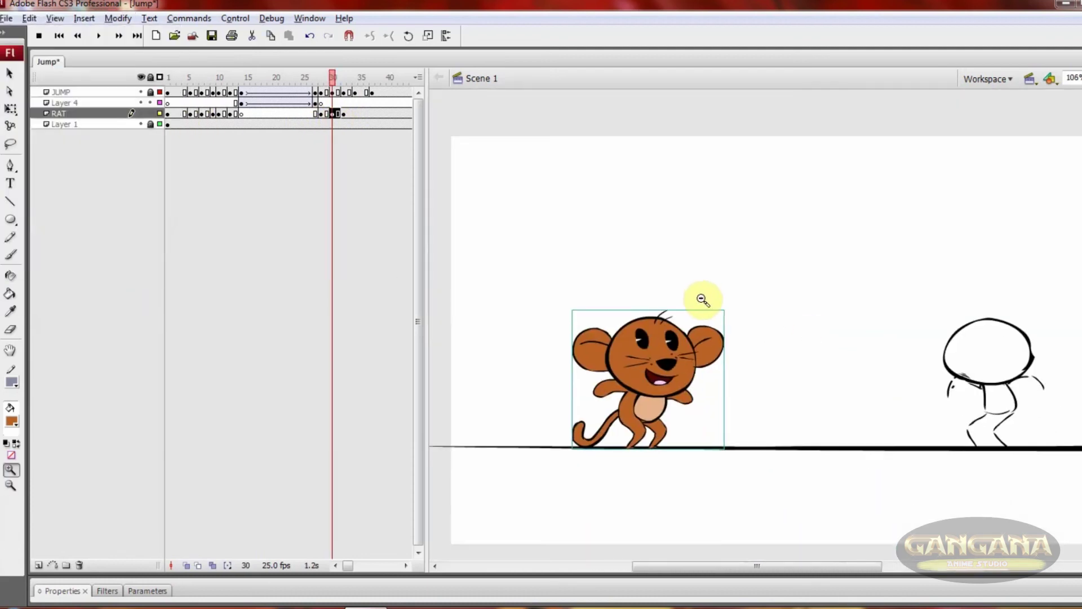
{"action": "key", "text": "q"}
{"action": "left_click", "coordinate": [322, 115]}
{"action": "left_click", "coordinate": [212, 566]}
{"action": "left_click_drag", "start_coordinate": [649, 377], "coordinate": [868, 372]}
{"action": "left_click", "coordinate": [212, 566]}
- Open the crouching rat's tail group in frame 30 and move the old tail clear of the body
{"action": "double_click", "coordinate": [868, 372]}
{"action": "left_click_drag", "start_coordinate": [954, 310], "coordinate": [903, 391]}
{"action": "key", "text": "z"}
{"action": "left_click", "coordinate": [889, 403]}
{"action": "left_click", "coordinate": [881, 437]}
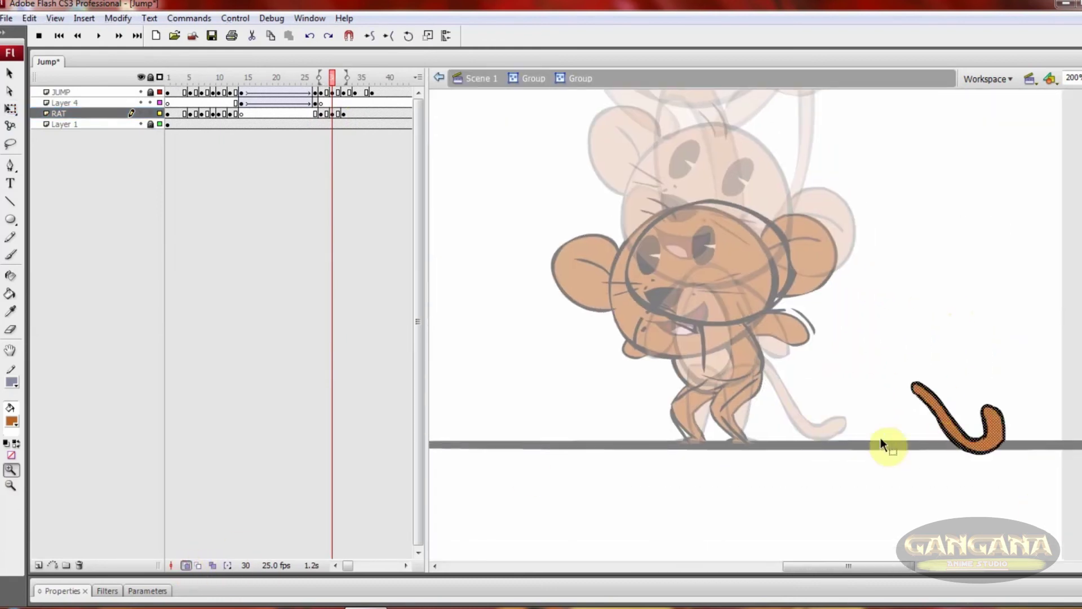
- Paint a black-outlined tail sweeping up behind the crouching rat, fill it brown, and remove the old tail
{"action": "left_click", "coordinate": [11, 421]}
{"action": "left_click", "coordinate": [7, 451]}
{"action": "key", "text": "ctrl+1"}
{"action": "key", "text": "b"}
{"action": "left_click_drag", "start_coordinate": [769, 414], "coordinate": [764, 344]}
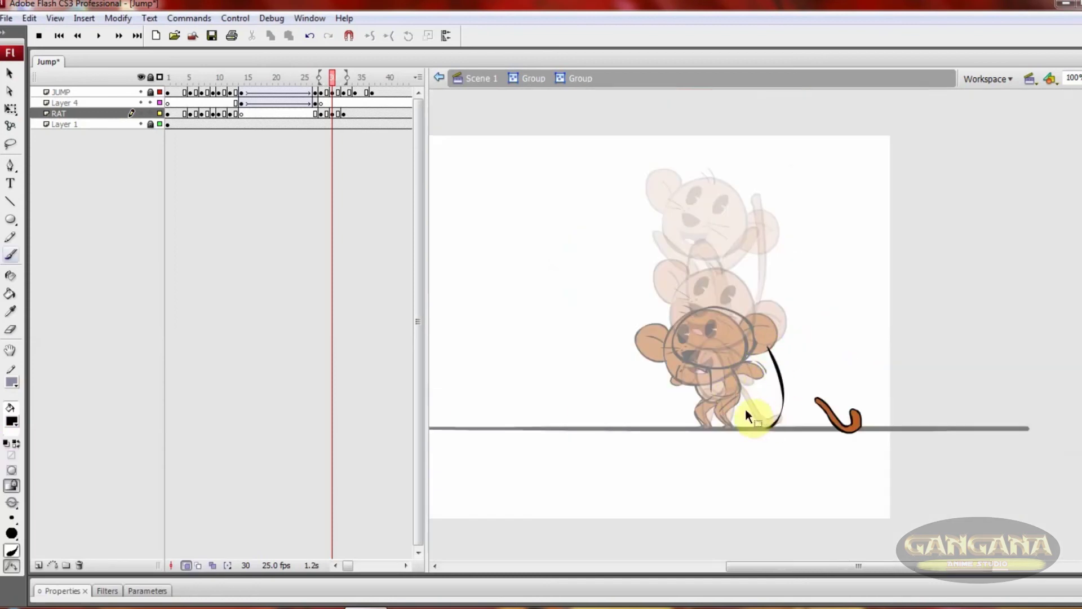
{"action": "key", "text": "ctrl+z"}
{"action": "left_click", "coordinate": [838, 378]}
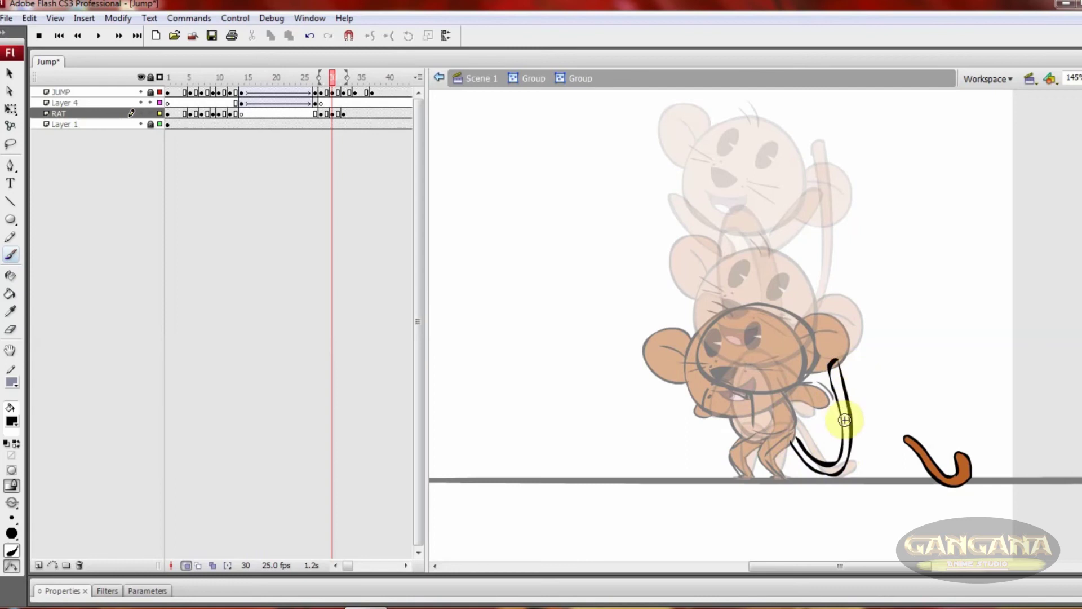
{"action": "key", "text": "q"}
{"action": "double_click", "coordinate": [901, 430]}
{"action": "left_click", "coordinate": [828, 416]}
- Add the crouching rat as a keyframe at frame 32 of the RAT layer and compare it with frame 30
{"action": "left_click", "coordinate": [338, 114]}
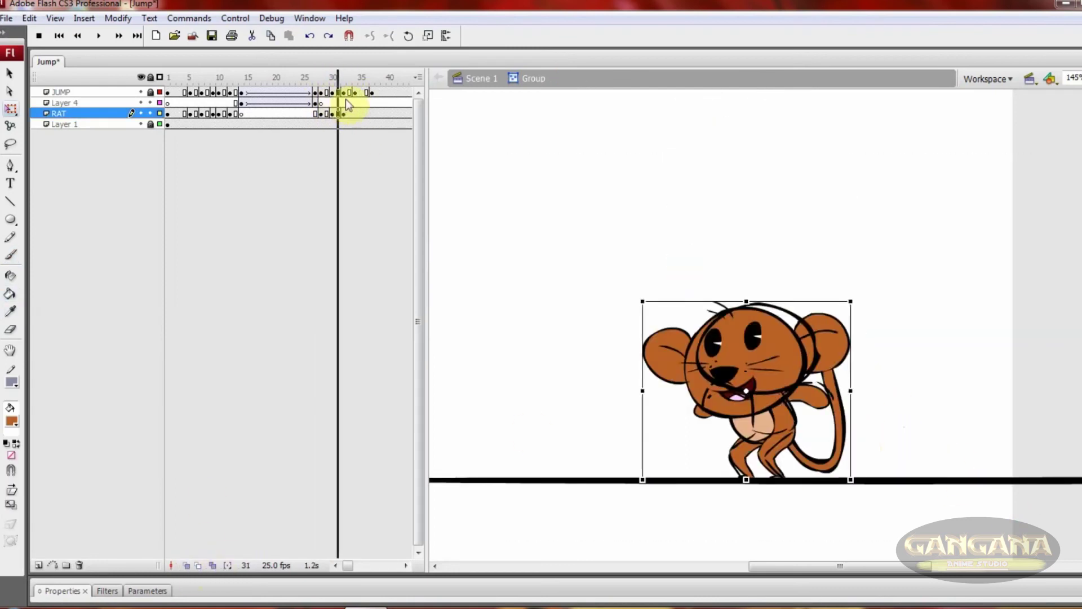
{"action": "left_click", "coordinate": [343, 110]}
{"action": "double_click", "coordinate": [682, 382]}
{"action": "key", "text": "period"}
{"action": "key", "text": "period"}
{"action": "left_click", "coordinate": [334, 115]}
{"action": "key", "text": "period"}
{"action": "key", "text": "period"}
- Raise the rat's head and upper body in frame 32 to match the sketch and reposition the arms
{"action": "double_click", "coordinate": [767, 325]}
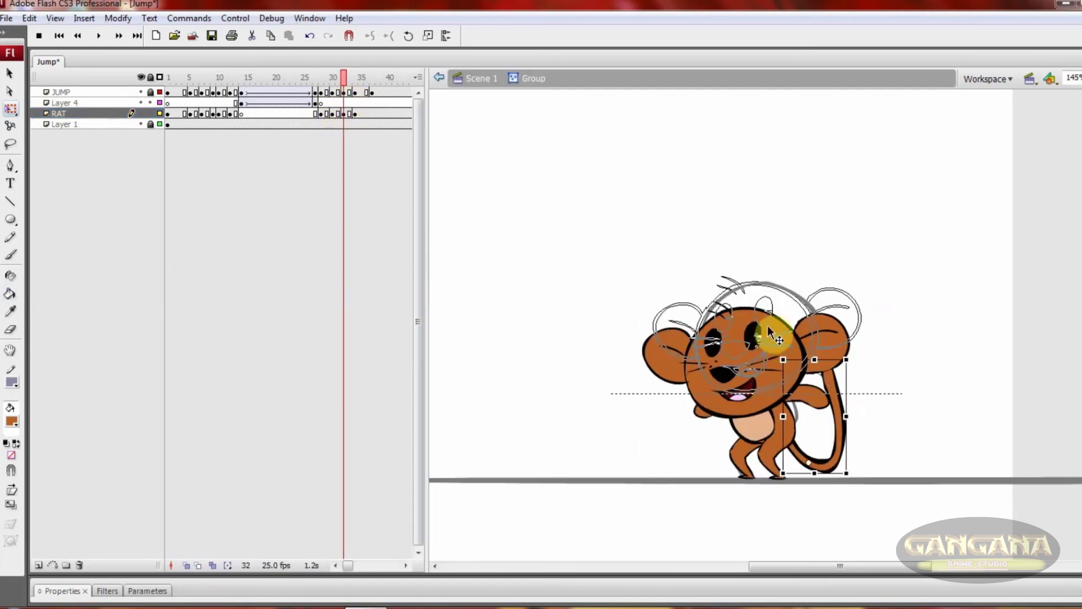
{"action": "left_click", "coordinate": [768, 384]}
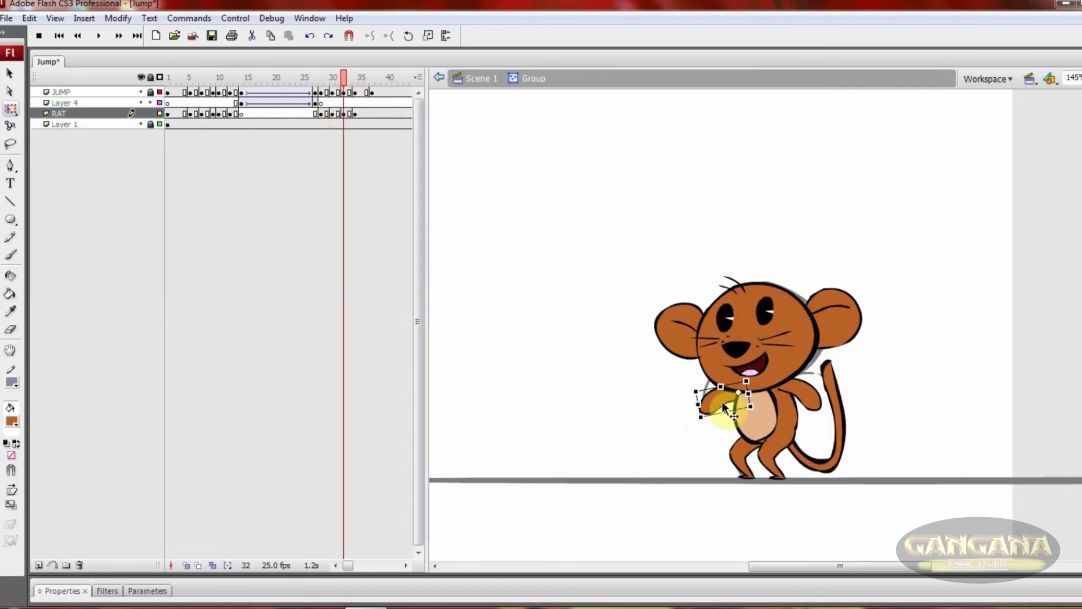
{"action": "mouse_move", "coordinate": [343, 77]}
{"action": "left_mouse_down"}
{"action": "mouse_move", "coordinate": [373, 79]}
{"action": "mouse_move", "coordinate": [343, 77]}
{"action": "left_mouse_up"}
- With onion skinning on, redraw the frame 32 tail as a low curve with an upturned tip, fill it brown, and delete the old tail
{"action": "double_click", "coordinate": [769, 422]}
{"action": "double_click", "coordinate": [769, 423]}
{"action": "left_click", "coordinate": [769, 423]}
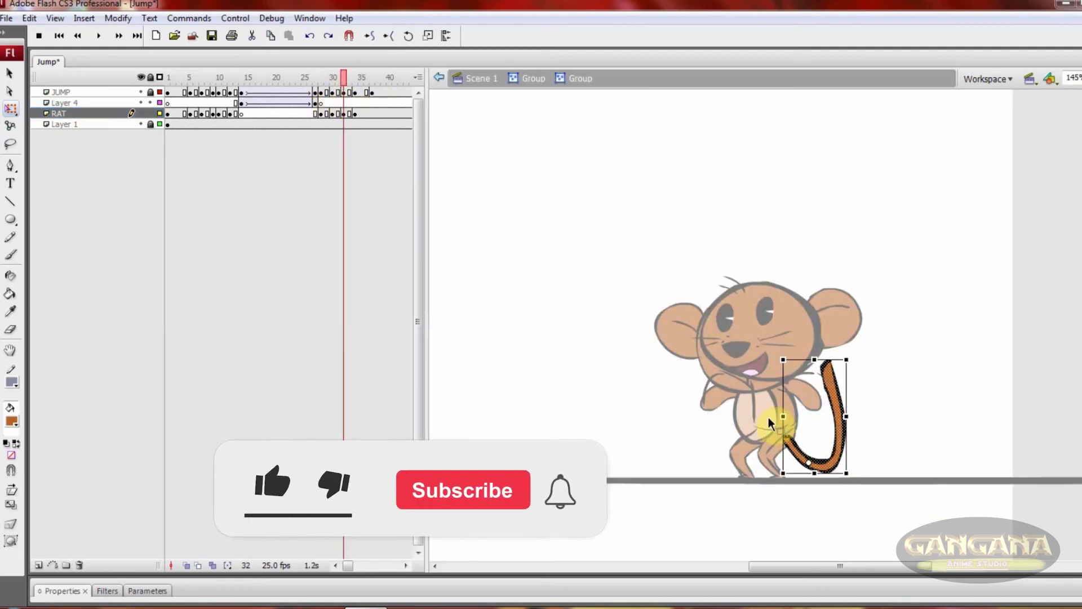
{"action": "left_click_drag", "start_coordinate": [838, 420], "coordinate": [938, 423]}
{"action": "left_click", "coordinate": [186, 564]}
{"action": "key", "text": "b"}
{"action": "left_click_drag", "start_coordinate": [826, 440], "coordinate": [767, 360]}
{"action": "left_click_drag", "start_coordinate": [620, 144], "coordinate": [925, 452]}
{"action": "left_click", "coordinate": [709, 395]}
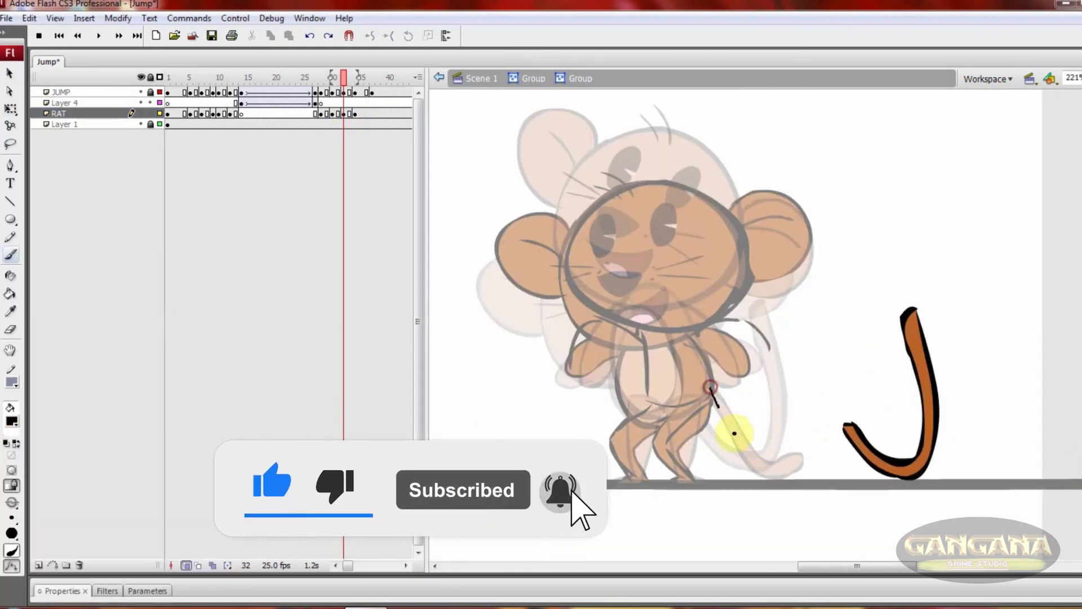
{"action": "left_click_drag", "start_coordinate": [795, 418], "coordinate": [729, 446]}
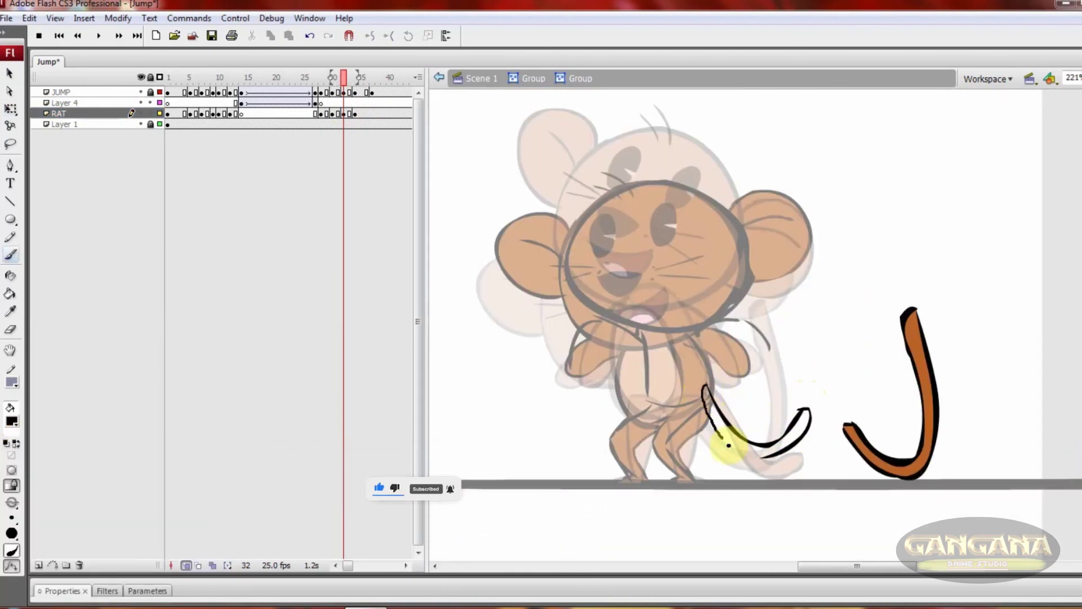
{"action": "key", "text": "Delete"}
{"action": "double_click", "coordinate": [814, 377], "text": "ctrl"}
- With onion skinning off, move the rat's tail-side arm aside in RAT frame 34 and paint a black outline of a bent, hand-on-hip arm
{"action": "left_click", "coordinate": [186, 565]}
{"action": "mouse_move", "coordinate": [344, 78]}
{"action": "left_mouse_down"}
{"action": "mouse_move", "coordinate": [327, 93]}
{"action": "mouse_move", "coordinate": [348, 107]}
{"action": "left_mouse_up"}
{"action": "left_click", "coordinate": [354, 114]}
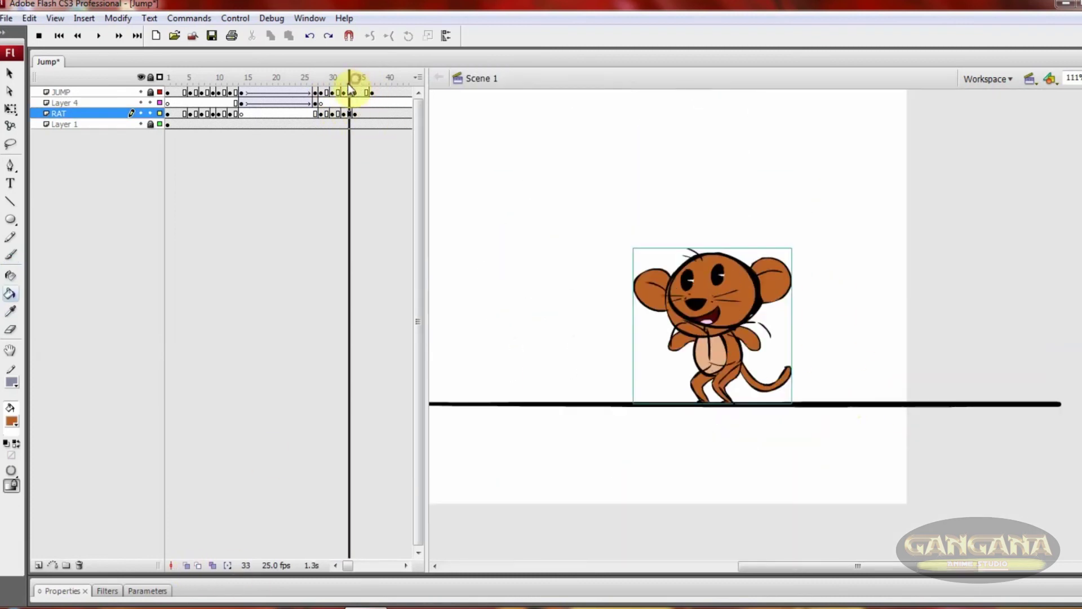
{"action": "key", "text": "q"}
{"action": "double_click", "coordinate": [751, 342]}
{"action": "left_click_drag", "start_coordinate": [756, 290], "coordinate": [914, 296]}
{"action": "key", "text": "b"}
{"action": "left_click", "coordinate": [11, 421]}
{"action": "left_click", "coordinate": [7, 457]}
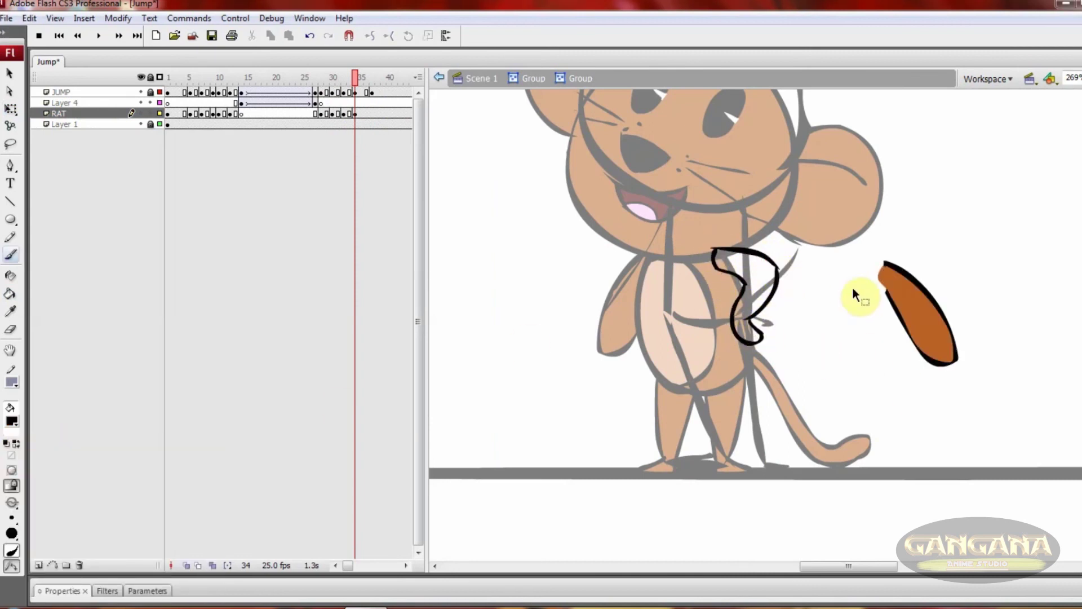
- Delete the old arm, fill the bent arm brown, and clear its outline where it joins the shoulder
{"action": "left_click_drag", "start_coordinate": [847, 242], "coordinate": [974, 384]}
{"action": "key", "text": "Delete"}
{"action": "key", "text": "e"}
{"action": "left_click_drag", "start_coordinate": [712, 248], "coordinate": [712, 275]}
{"action": "double_click", "coordinate": [744, 284], "text": "ctrl"}
{"action": "double_click", "coordinate": [744, 284], "text": "ctrl"}
{"action": "left_click", "coordinate": [733, 276], "text": "ctrl"}
{"action": "key", "text": "Delete"}
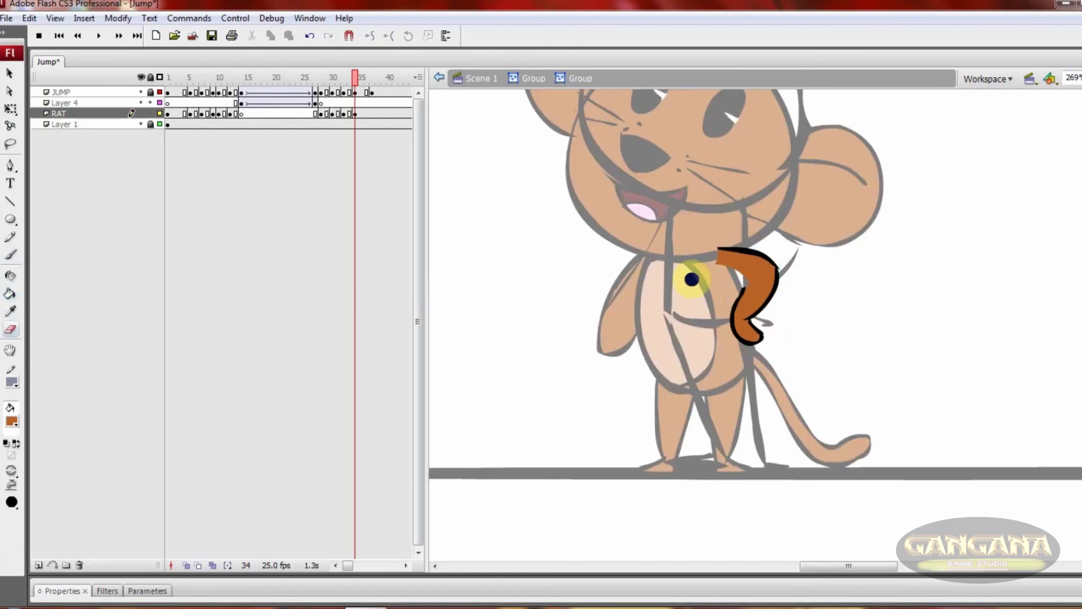
- Paint the black inner edge line of the bent arm and return to the rat's main group
{"action": "left_click", "coordinate": [16, 421]}
{"action": "left_click", "coordinate": [6, 458]}
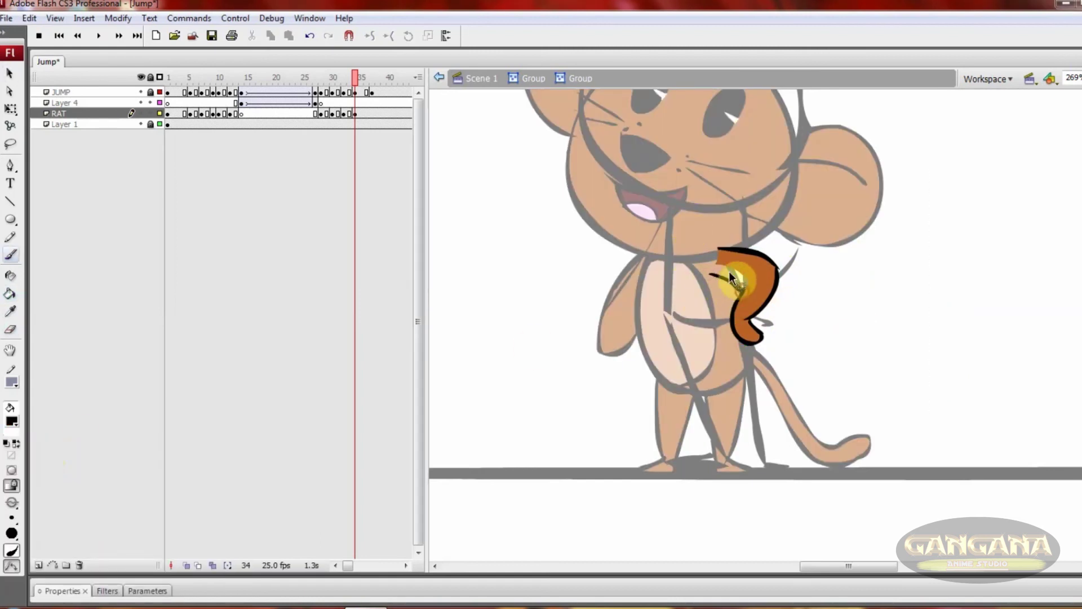
{"action": "key", "text": "q"}
{"action": "double_click", "coordinate": [784, 310]}
- Skew both legs of the frame 34 rat to match the standing stance in the sketch
{"action": "left_click", "coordinate": [761, 315]}
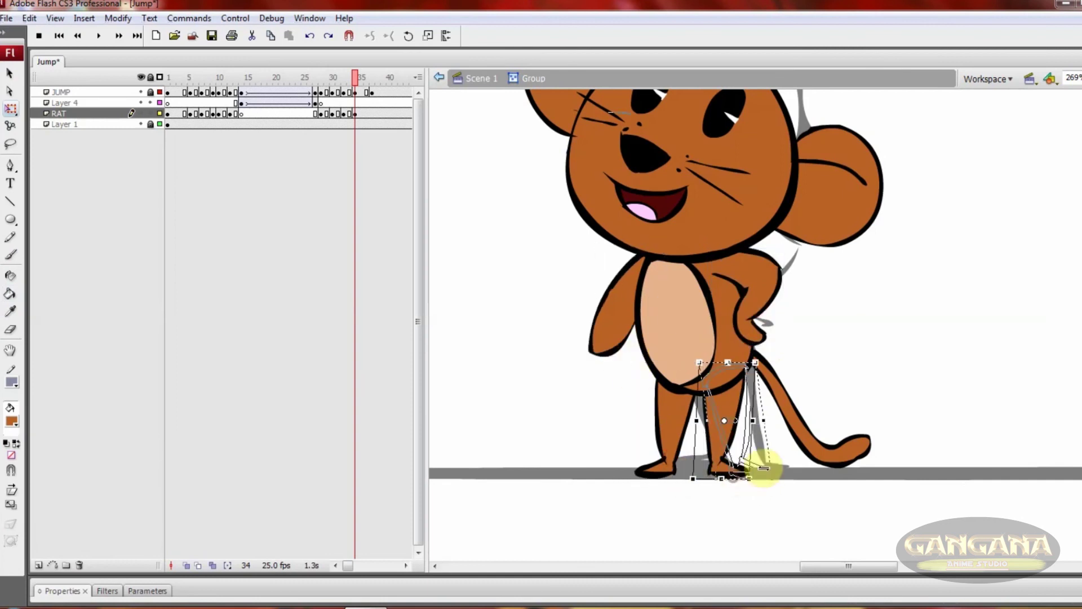
{"action": "left_click_drag", "start_coordinate": [764, 467], "coordinate": [765, 469]}
{"action": "left_click", "coordinate": [675, 401]}
{"action": "left_click", "coordinate": [735, 434], "text": "shift"}
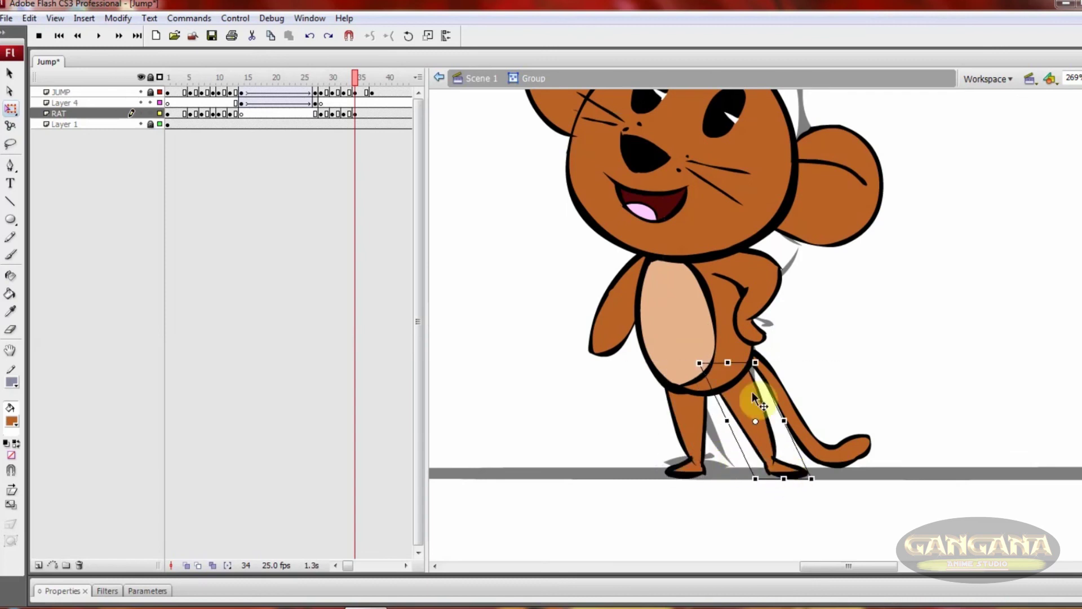
- Examine the frame 34 head against the sketch and check the mouth shapes inside the head group
{"action": "left_click", "coordinate": [713, 193]}
{"action": "scroll", "coordinate": [679, 261], "scroll_direction": "up", "scroll_amount": 3}
{"action": "key", "text": "ctrl+minus"}
{"action": "mouse_move", "coordinate": [645, 214]}
{"action": "left_mouse_down"}
{"action": "mouse_move", "coordinate": [665, 207]}
{"action": "mouse_move", "coordinate": [649, 220]}
{"action": "left_mouse_up"}
{"action": "left_click_drag", "start_coordinate": [735, 306], "coordinate": [739, 311]}
{"action": "key", "text": "ctrl+a"}
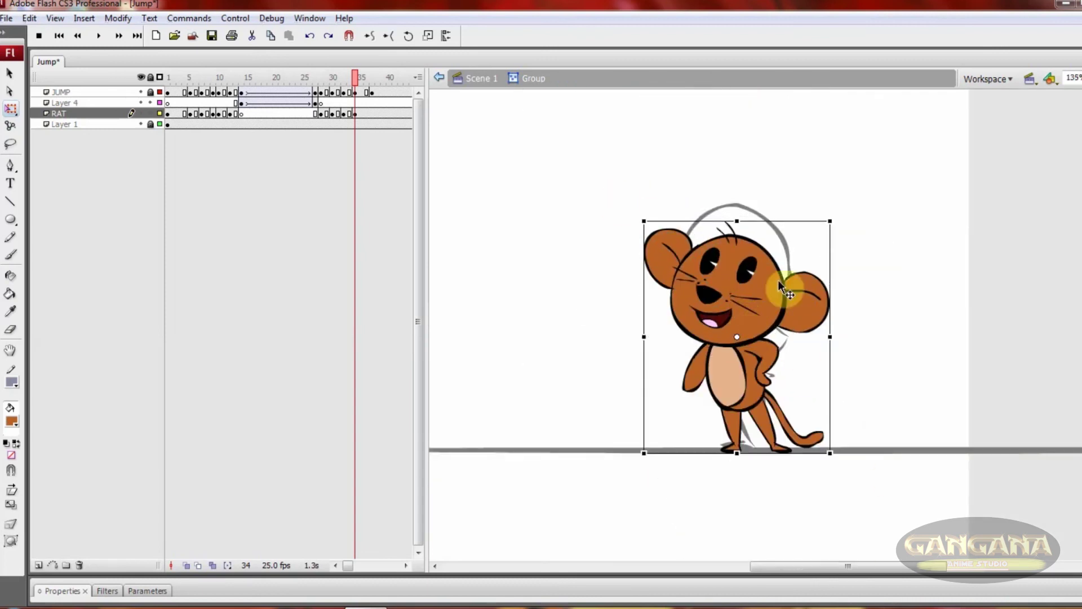
{"action": "double_click", "coordinate": [749, 226]}
{"action": "scroll", "coordinate": [754, 320], "scroll_direction": "up", "scroll_amount": 2}
{"action": "key", "text": "v"}
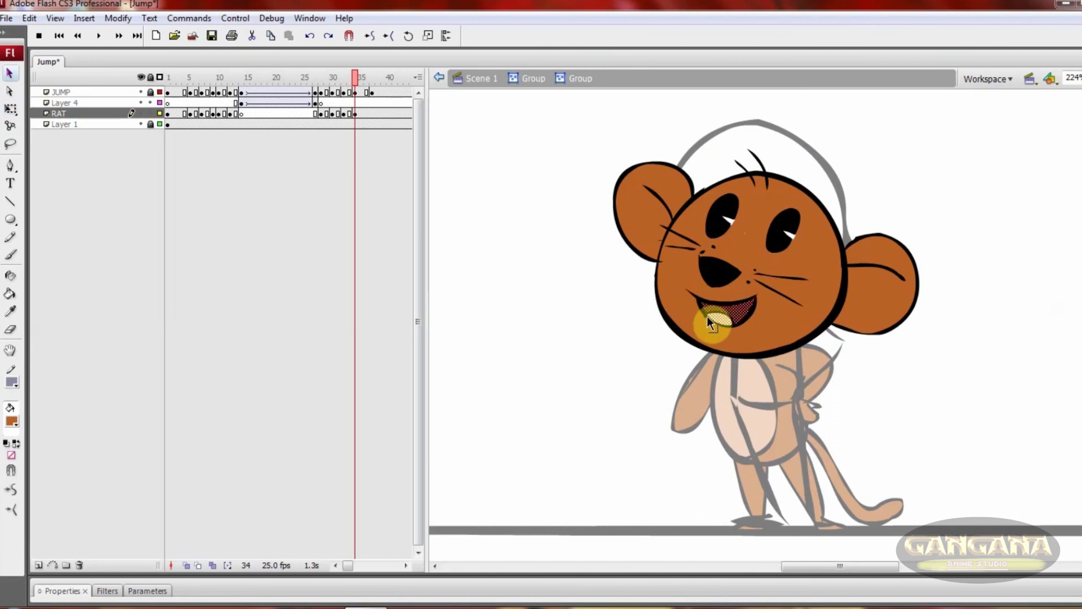
{"action": "key", "text": "k"}
{"action": "scroll", "coordinate": [680, 303], "scroll_direction": "up", "scroll_amount": 2}
{"action": "key", "text": "ctrl+2"}
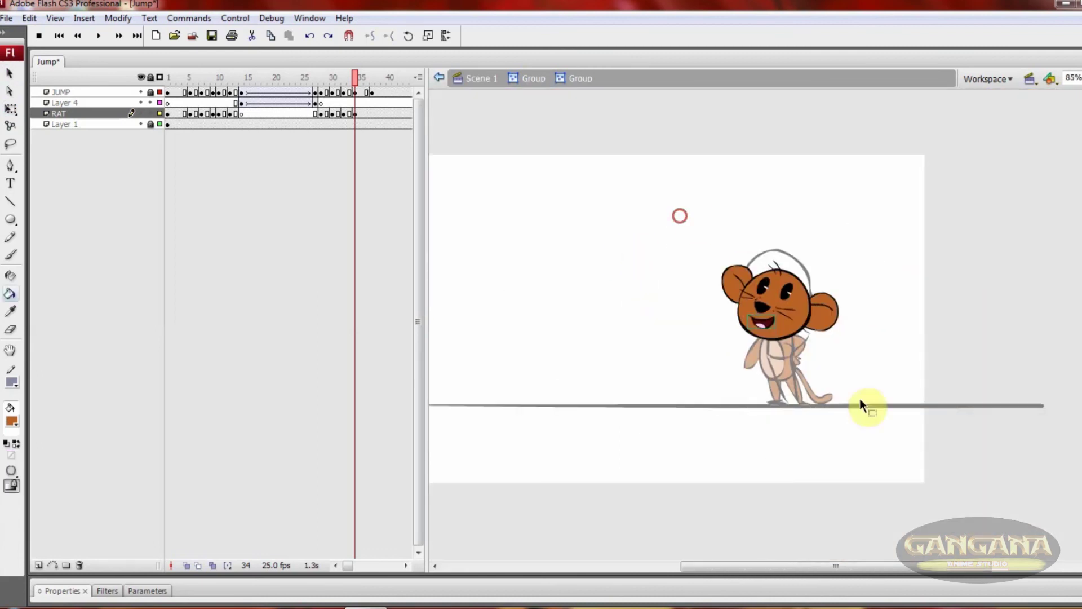
{"action": "key", "text": "q"}
{"action": "double_click", "coordinate": [860, 398]}
{"action": "scroll", "coordinate": [835, 387], "scroll_direction": "up", "scroll_amount": 2}
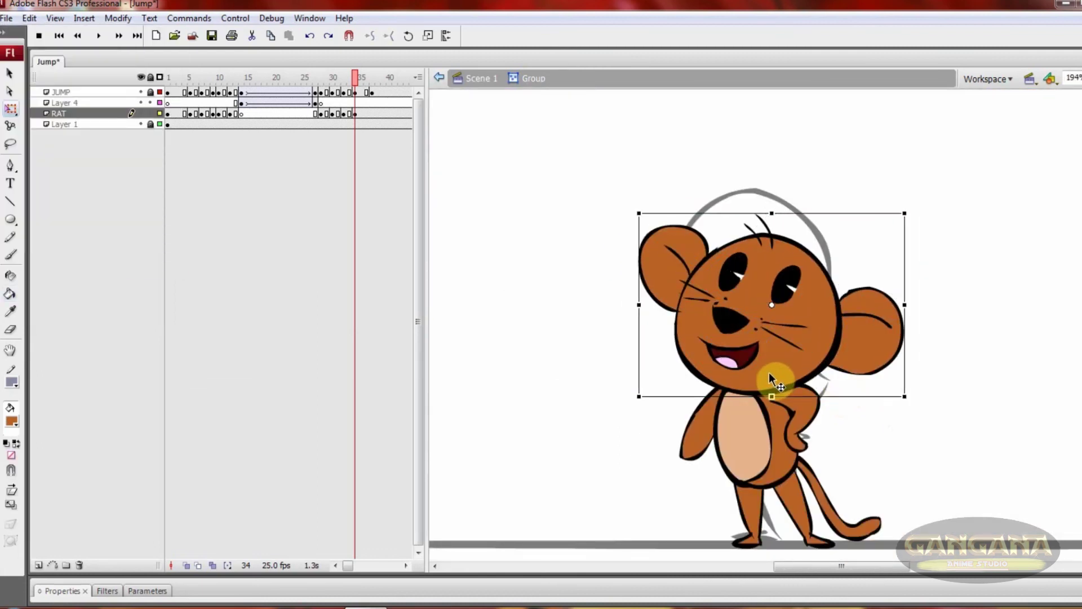
- Add keyframes of the standing rat at frames 37 and 41 of the RAT layer and hide the JUMP sketch layer
{"action": "left_click", "coordinate": [372, 112]}
{"action": "left_click_drag", "start_coordinate": [369, 113], "coordinate": [395, 114]}
{"action": "left_click", "coordinate": [343, 114]}
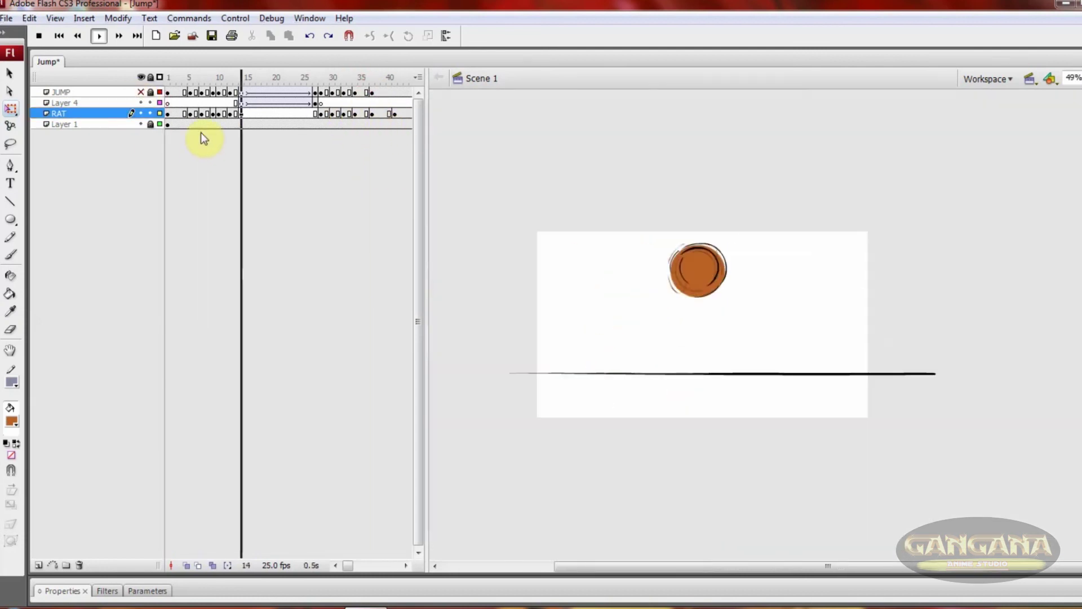
- Play the whole animation to review the rat's jump and landing without the rough sketches
{"action": "key", "text": "z"}
{"action": "left_click", "coordinate": [448, 317]}
{"action": "left_click", "coordinate": [401, 79]}
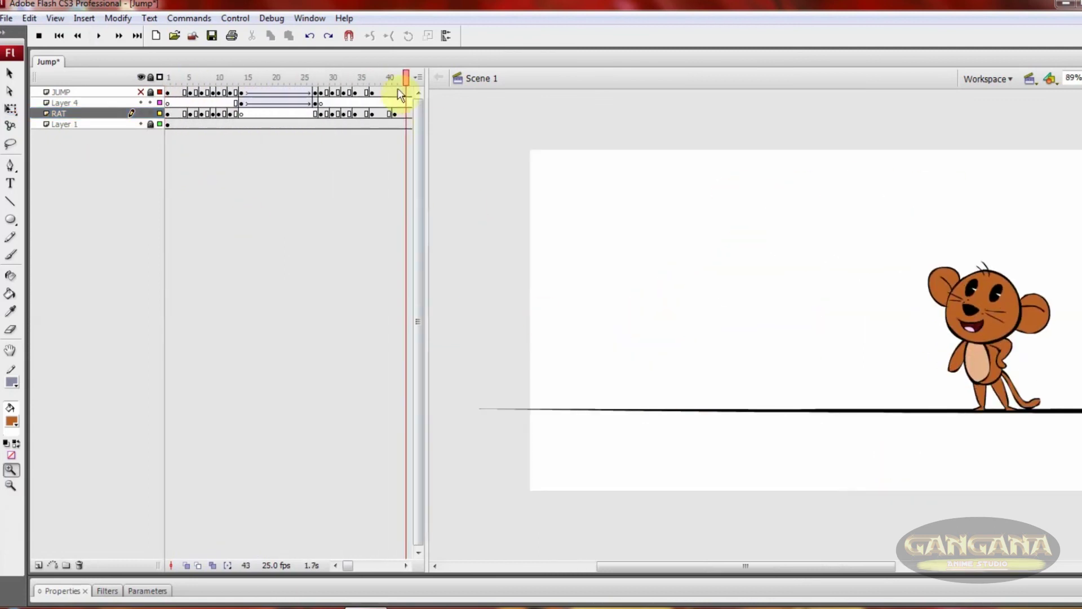
{"action": "key", "text": "Return"}
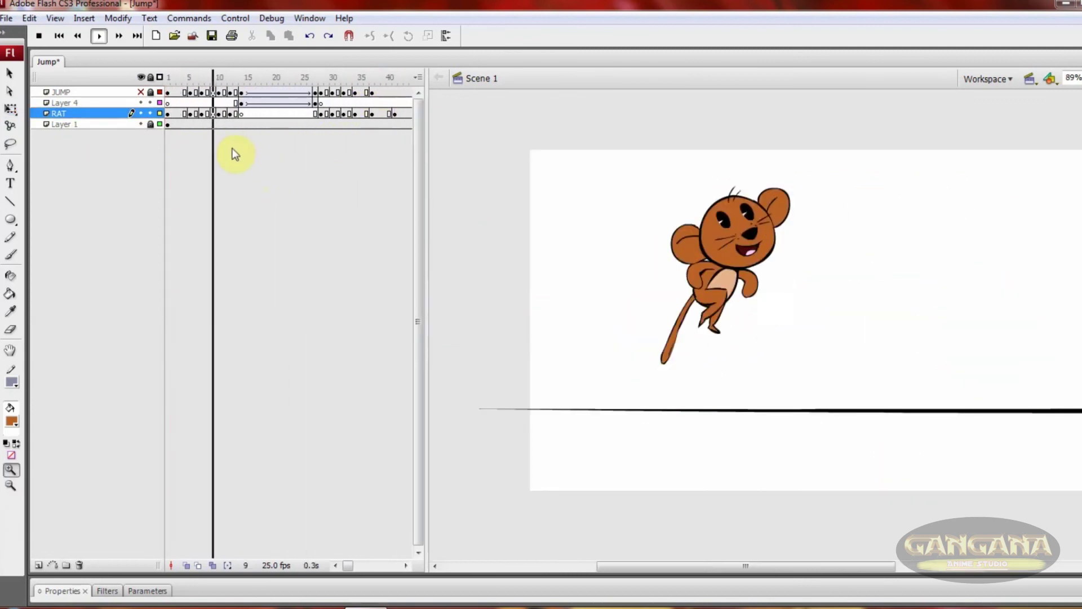
{"action": "key", "text": "Return"}
{"action": "left_click", "coordinate": [991, 387], "text": "alt"}
{"action": "key", "text": "comma"}
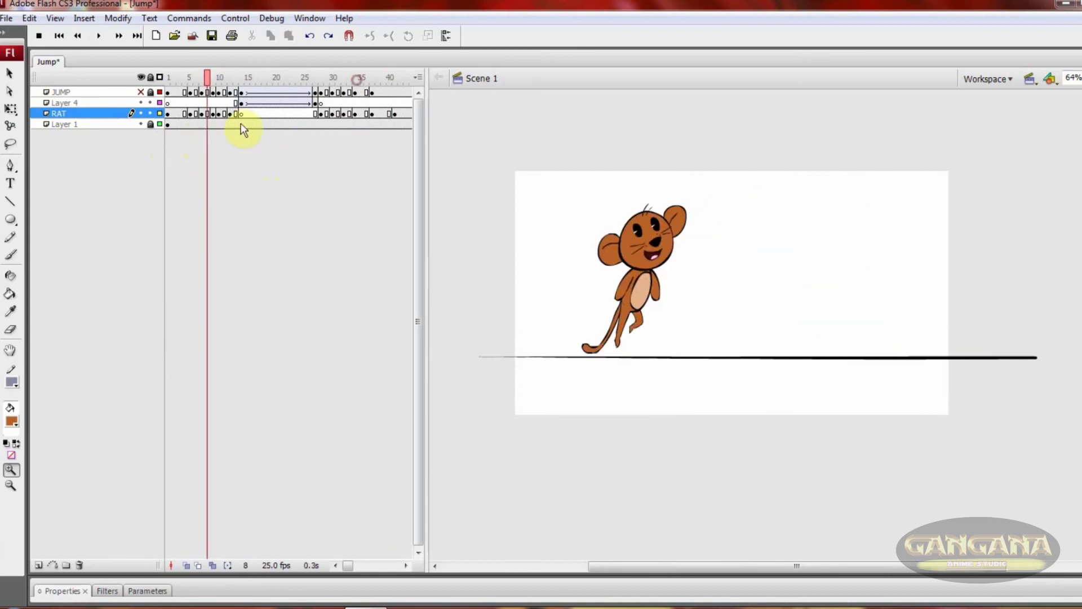
- Rotate the tail of the standing rat in frame 34 slightly upward
{"action": "left_click_drag", "start_coordinate": [382, 77], "coordinate": [355, 107]}
{"action": "left_click", "coordinate": [841, 375]}
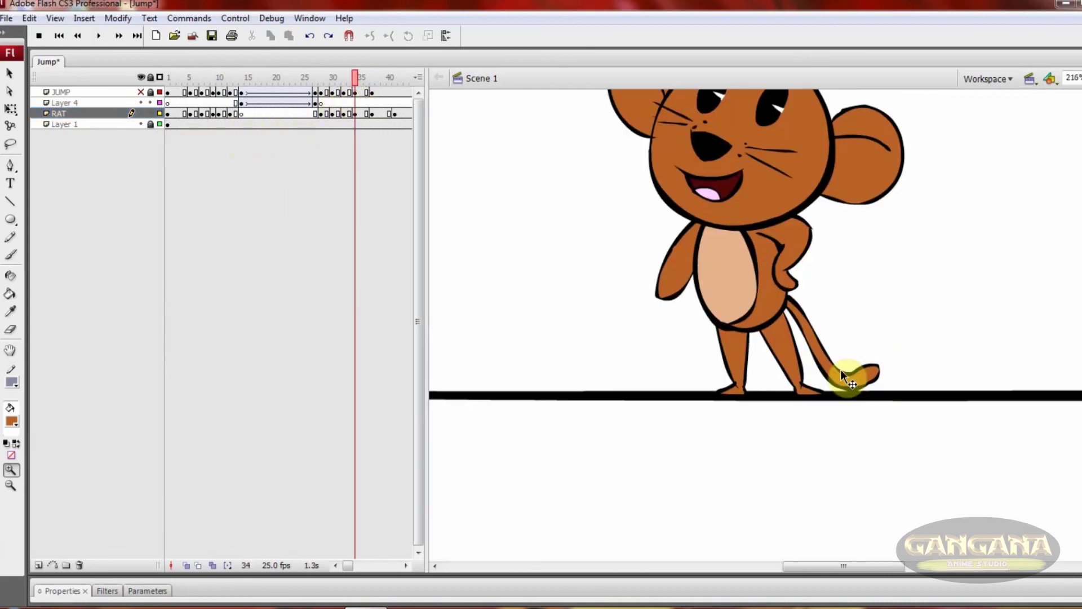
{"action": "double_click", "coordinate": [841, 375]}
{"action": "key", "text": "q"}
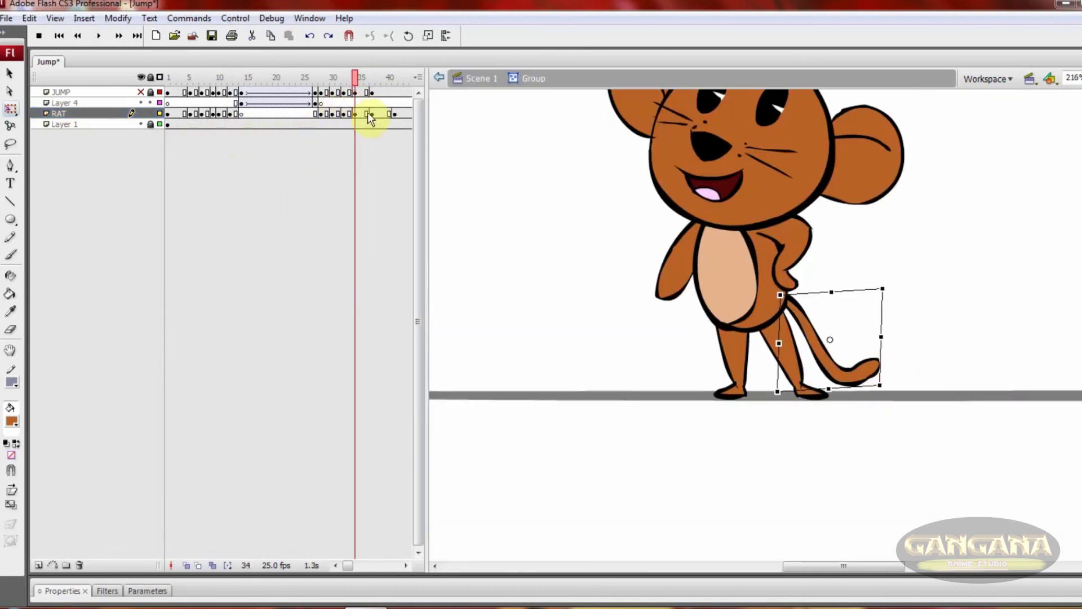
- With onion skinning on, stretch the airborne rat in frame 28 upward and squash the crouching rat in frame 30
{"action": "left_click", "coordinate": [371, 114]}
{"action": "left_click", "coordinate": [350, 121]}
{"action": "key", "text": "ctrl+minus"}
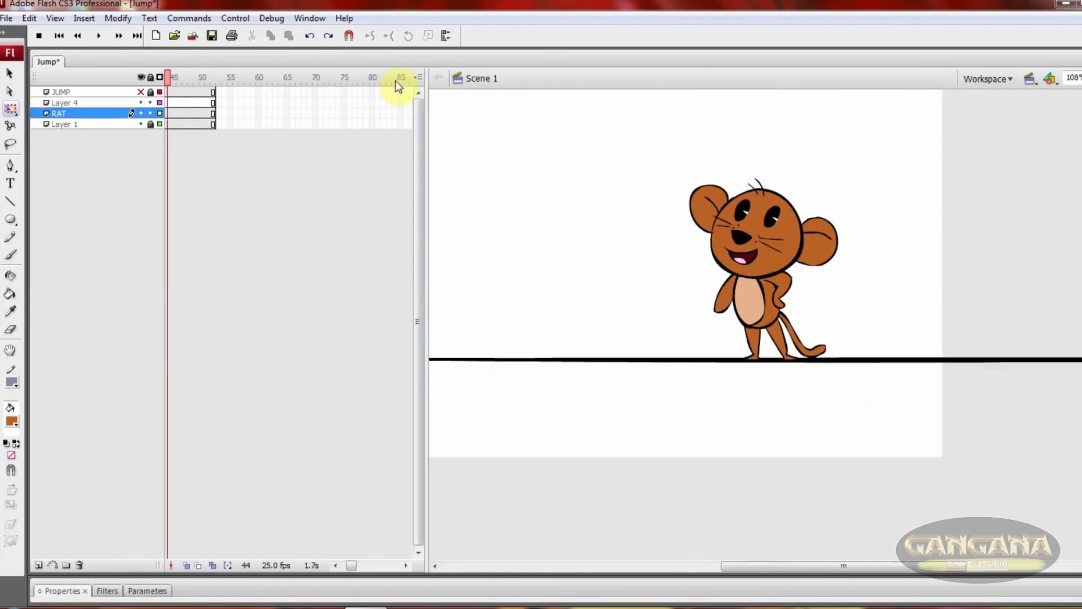
{"action": "key", "text": "ctrl+minus"}
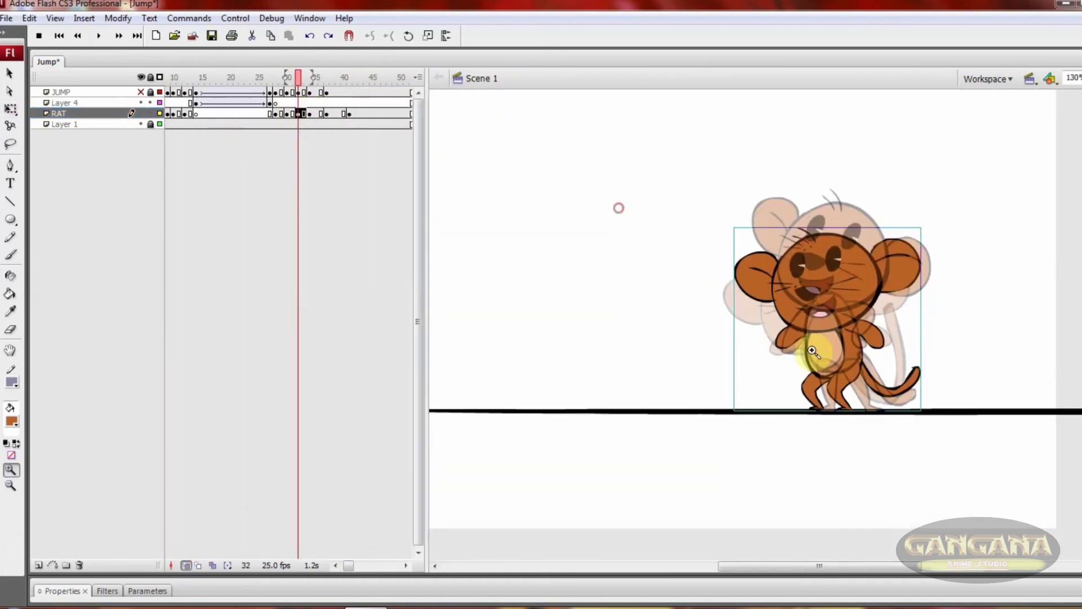
{"action": "left_click", "coordinate": [275, 114]}
{"action": "left_click_drag", "start_coordinate": [810, 191], "coordinate": [811, 176]}
{"action": "left_click_drag", "start_coordinate": [809, 494], "coordinate": [840, 500]}
{"action": "key", "text": "period"}
{"action": "key", "text": "period"}
{"action": "left_click_drag", "start_coordinate": [804, 371], "coordinate": [796, 387]}
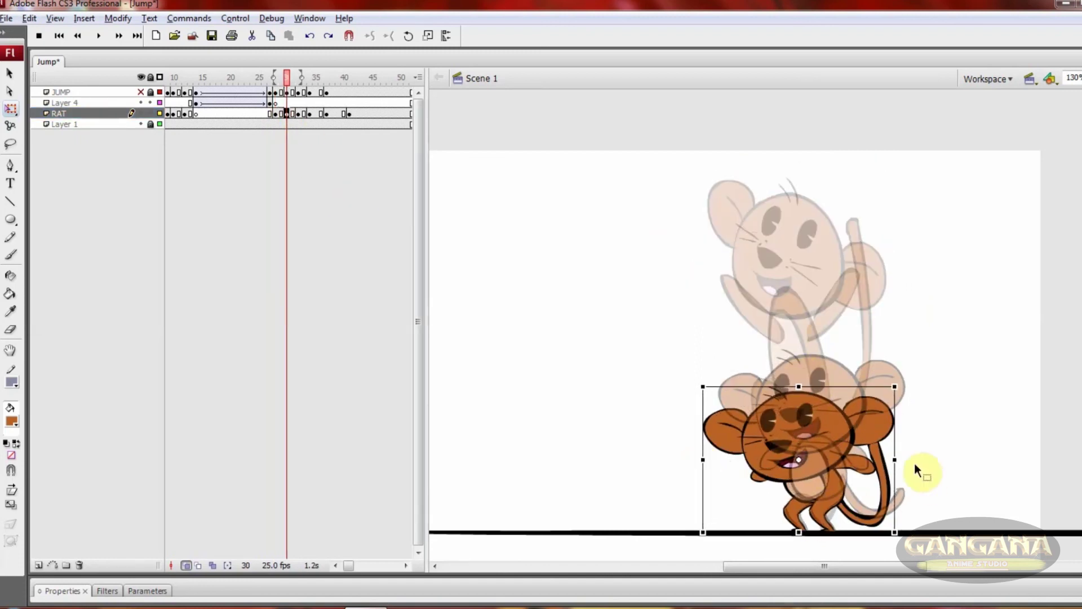
- Play back the stretched and squashed landing from the start and save the document
{"action": "left_click", "coordinate": [311, 114]}
{"action": "key", "text": "Return"}
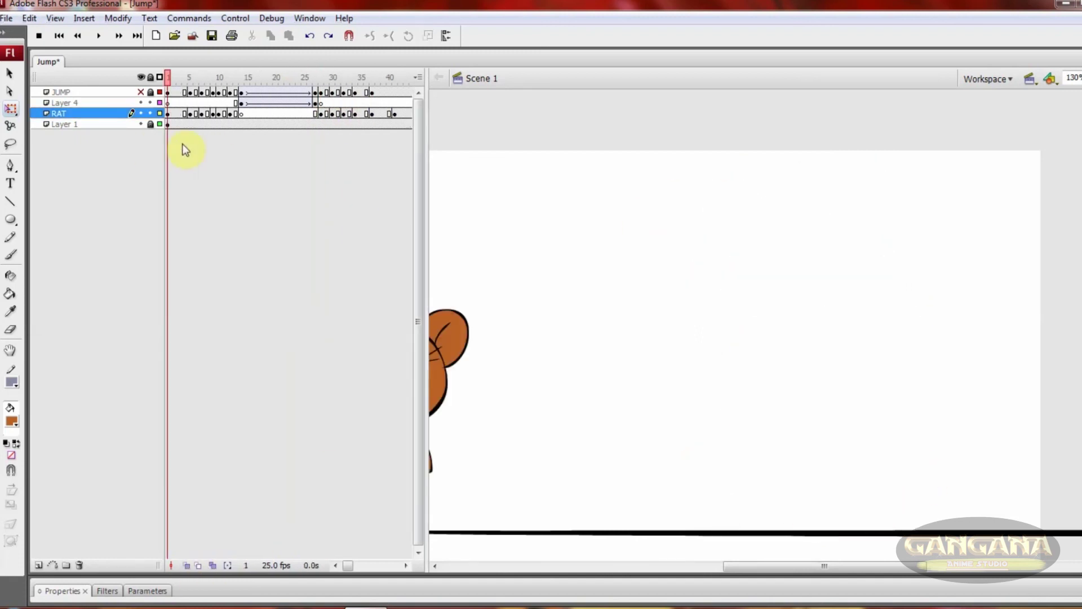
{"action": "key", "text": "ctrl+minus"}
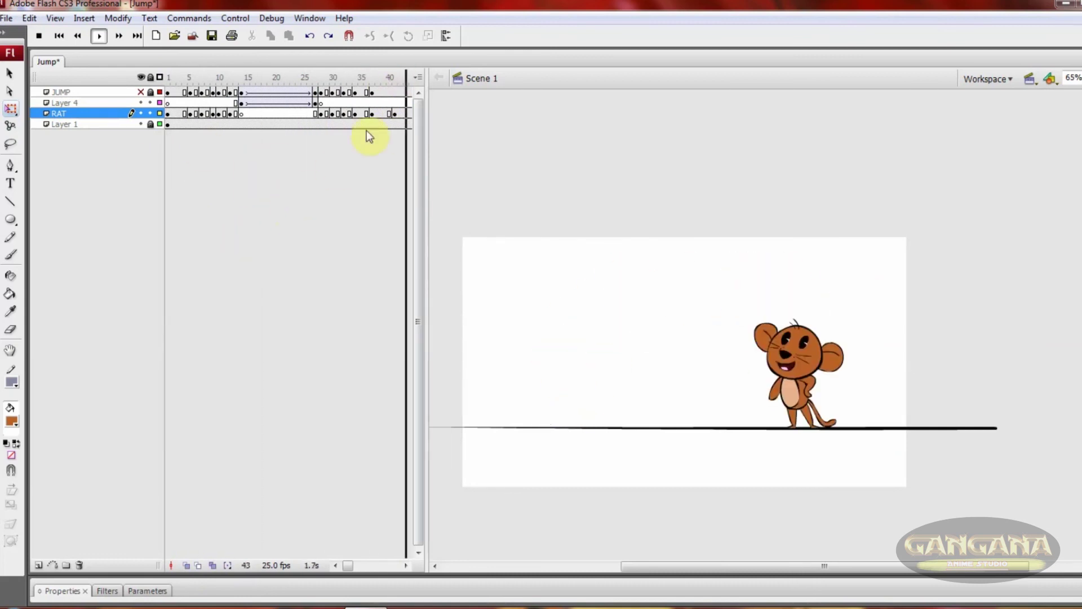
{"action": "key", "text": "Return"}
{"action": "key", "text": "ctrl+s"}
{"action": "key", "text": "Return"}
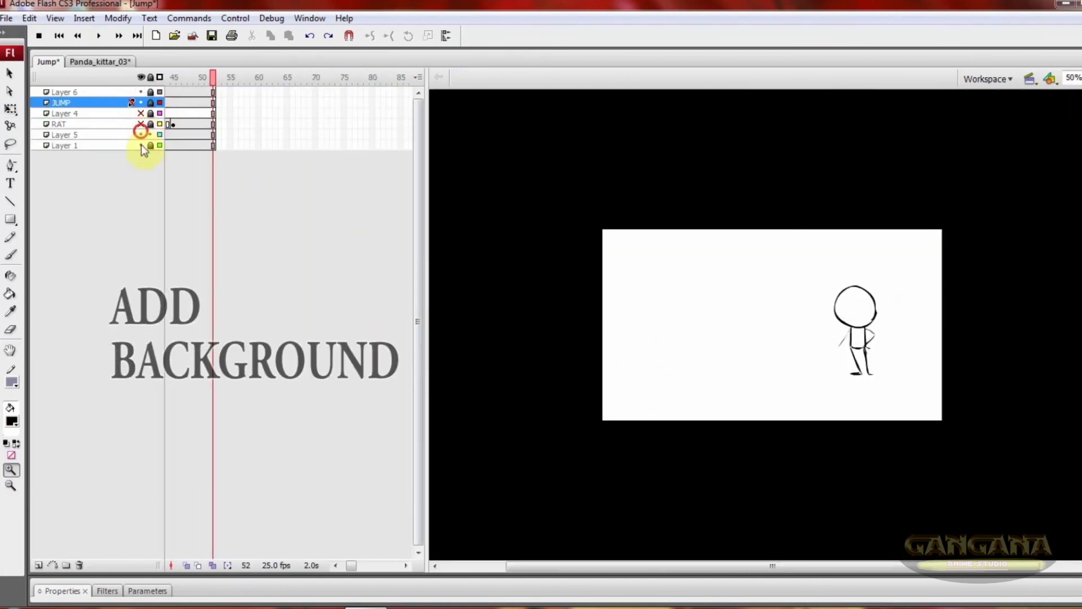
- Show the forest background on Layer 5, play the scene, and make Layer 4 and the RAT layer visible
{"action": "left_click", "coordinate": [144, 138]}
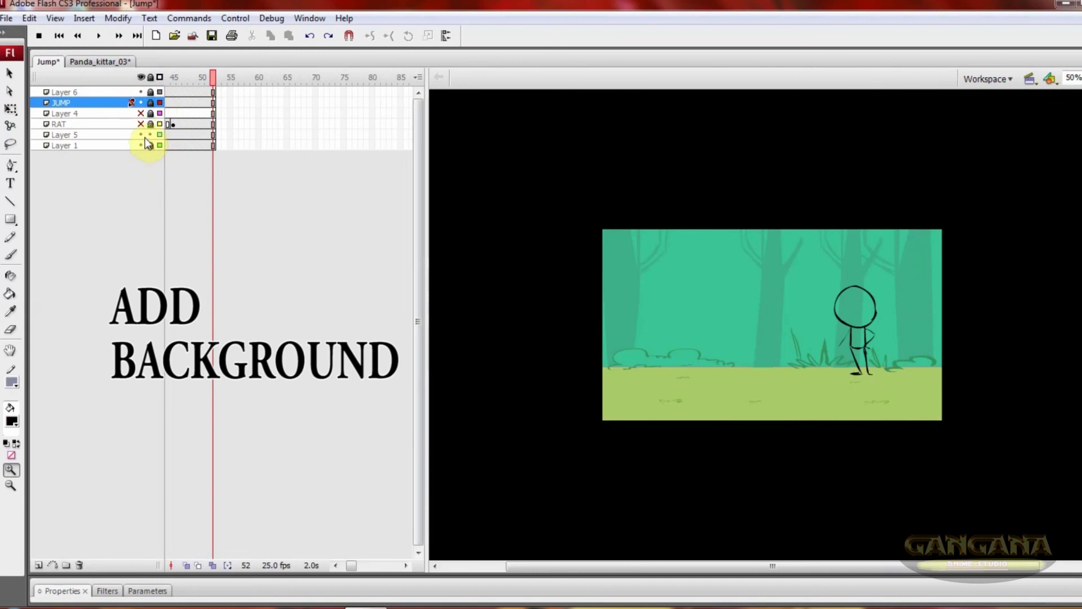
{"action": "key", "text": "Return"}
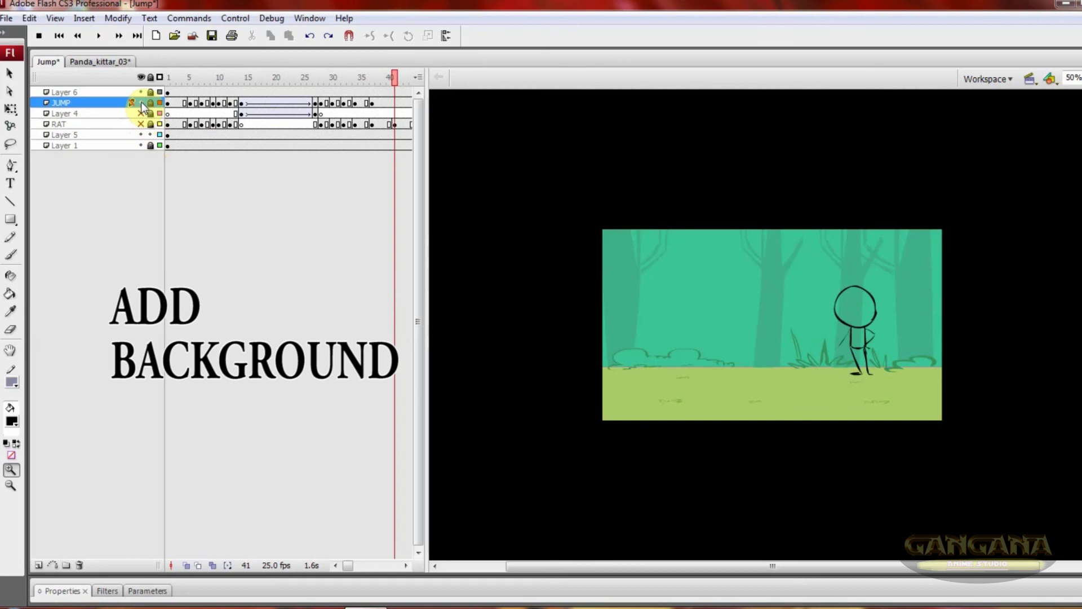
{"action": "left_click", "coordinate": [140, 114]}
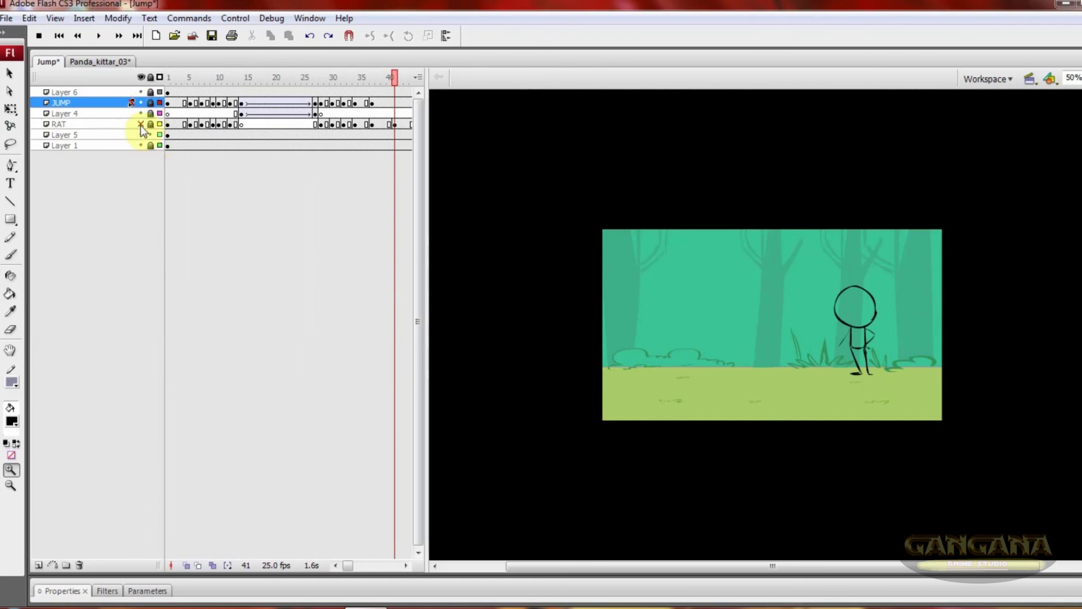
{"action": "left_click", "coordinate": [140, 124]}
- Turn the JUMP sketch layer into a guide layer, go back to frame 1, and hide the layer
{"action": "left_click", "coordinate": [99, 103]}
{"action": "right_click", "coordinate": [105, 101]}
{"action": "left_click", "coordinate": [143, 197]}
{"action": "left_click_drag", "start_coordinate": [374, 77], "coordinate": [167, 124]}
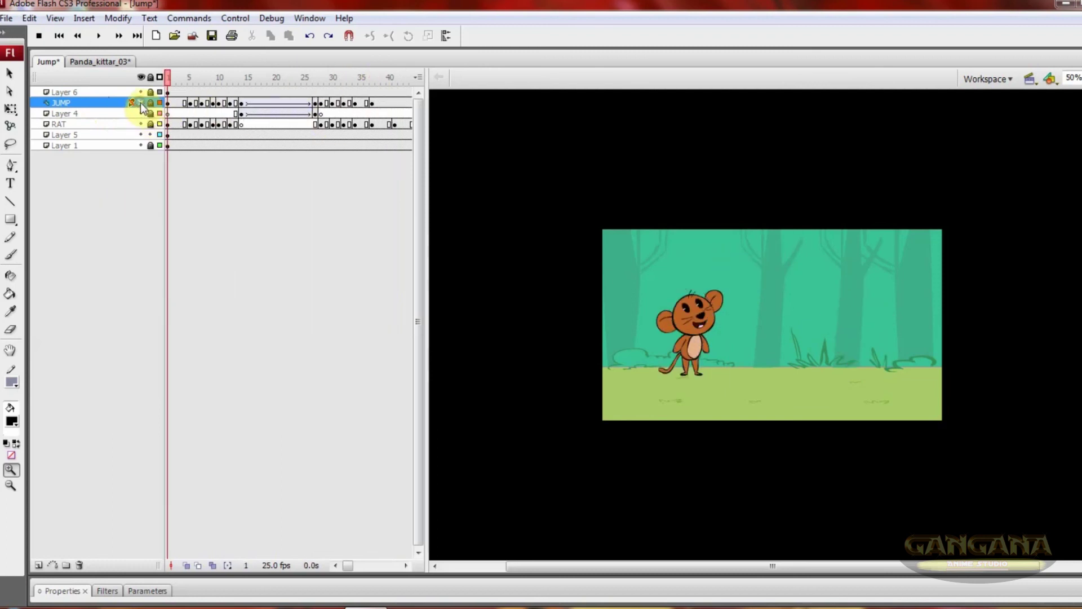
{"action": "left_click", "coordinate": [140, 103]}
- Save the document and test the movie in a maximized player window
{"action": "key", "text": "ctrl+s"}
{"action": "key", "text": "ctrl+Return"}
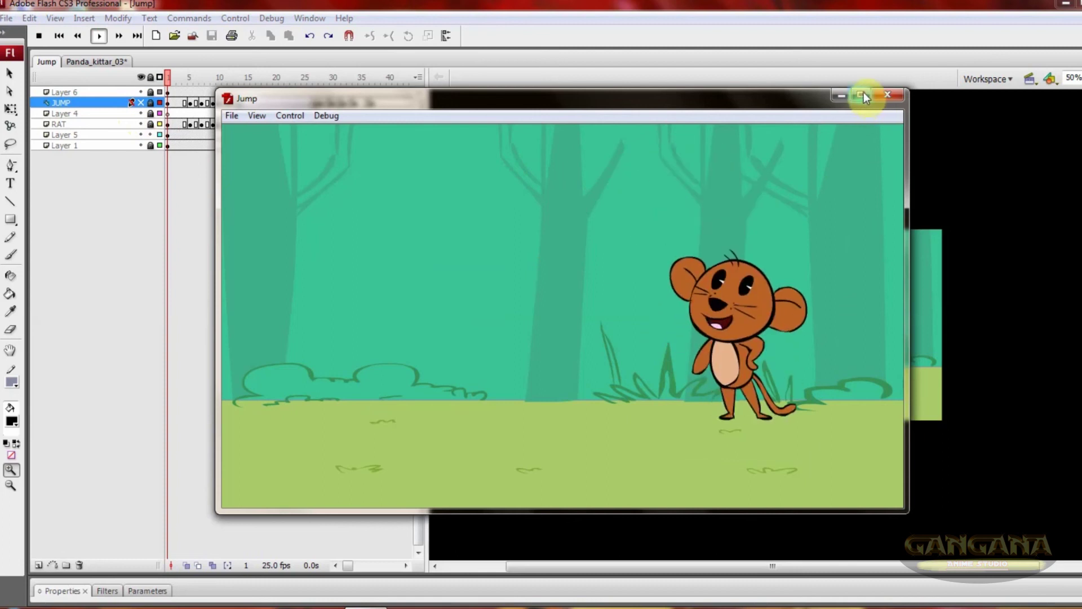
{"action": "left_click", "coordinate": [863, 94]}
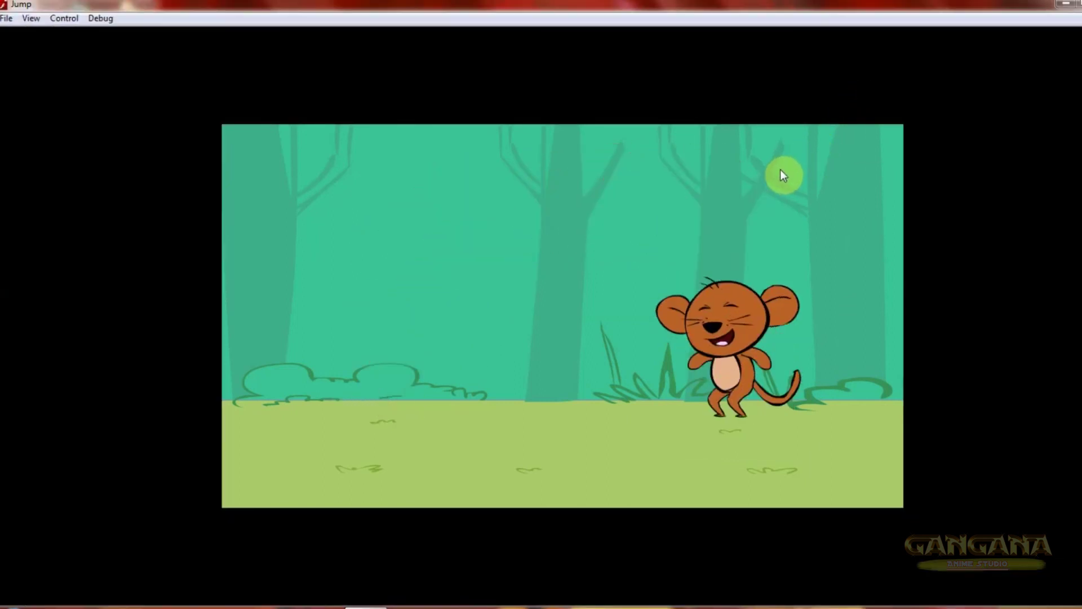